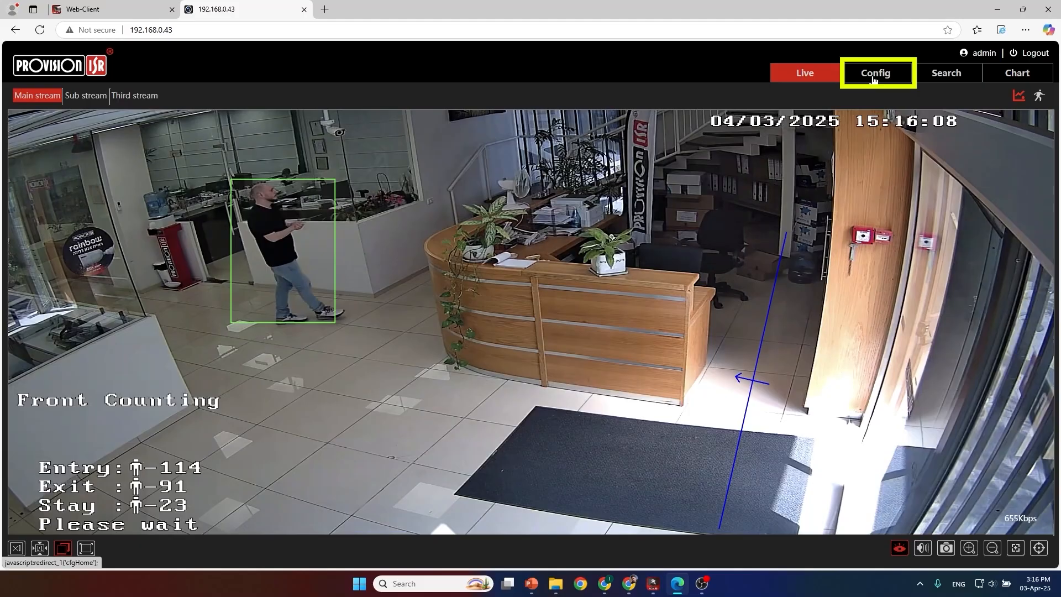
Step: Open the camera's Object Counting (Line) analytics configuration and enable line counting
click(874, 80)
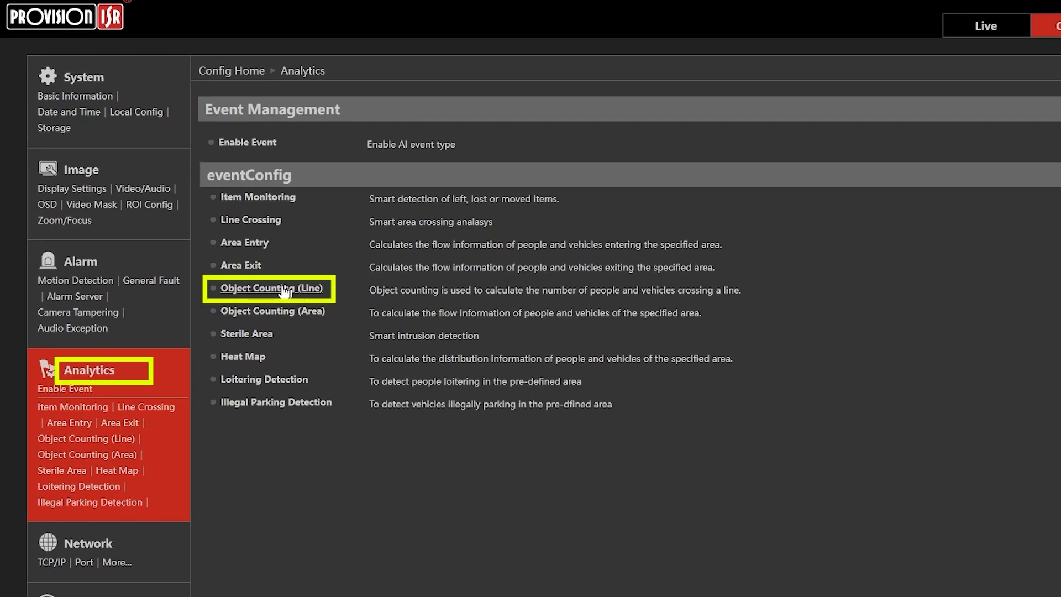
click(284, 290)
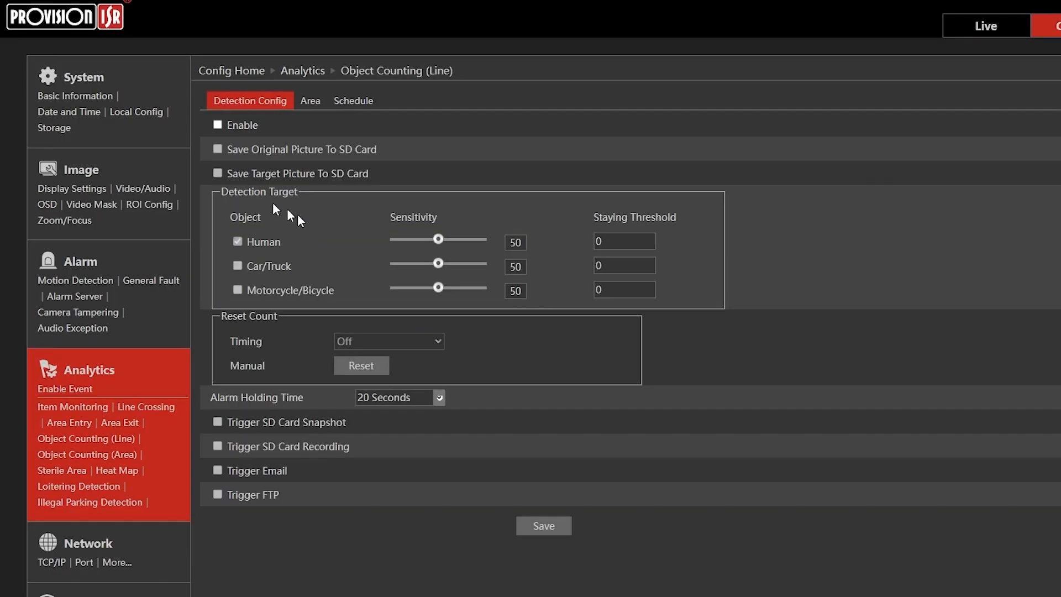
click(218, 125)
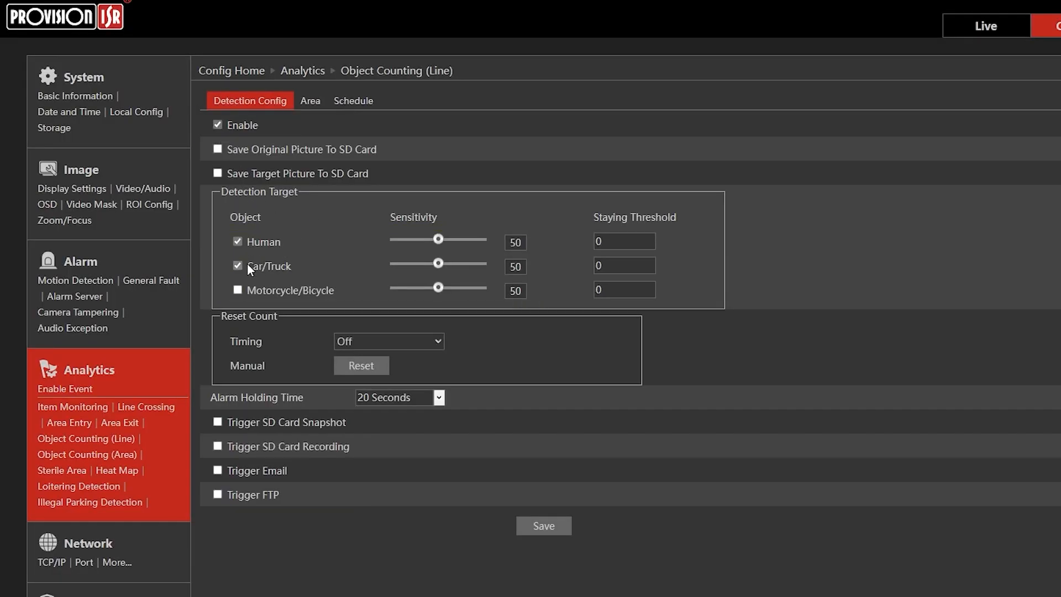
Step: Set alarm line 1's counting direction to A->B and save the area settings, and open the counting schedule
click(314, 104)
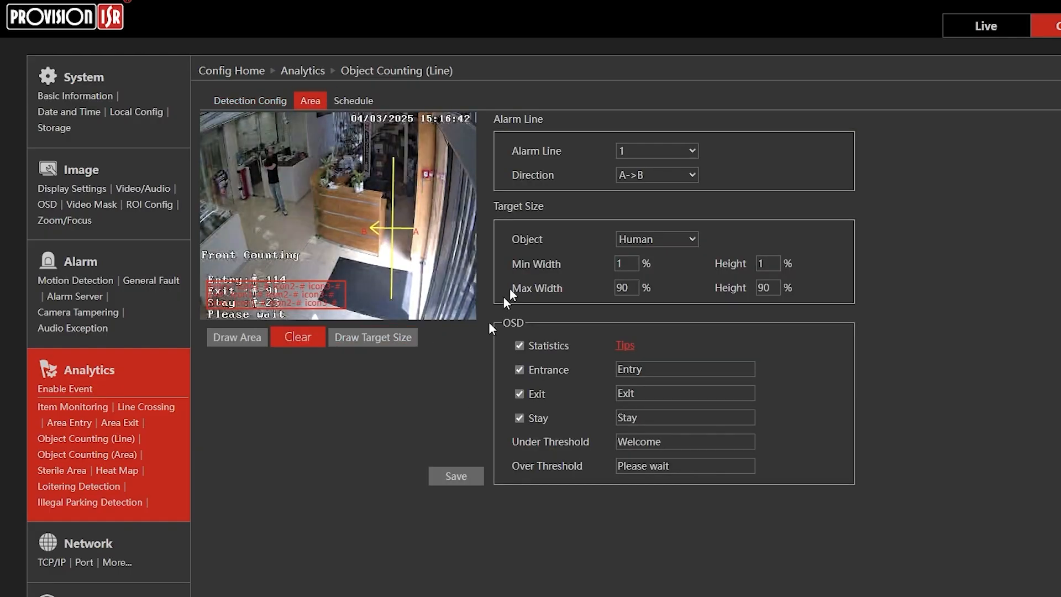
click(634, 175)
click(640, 194)
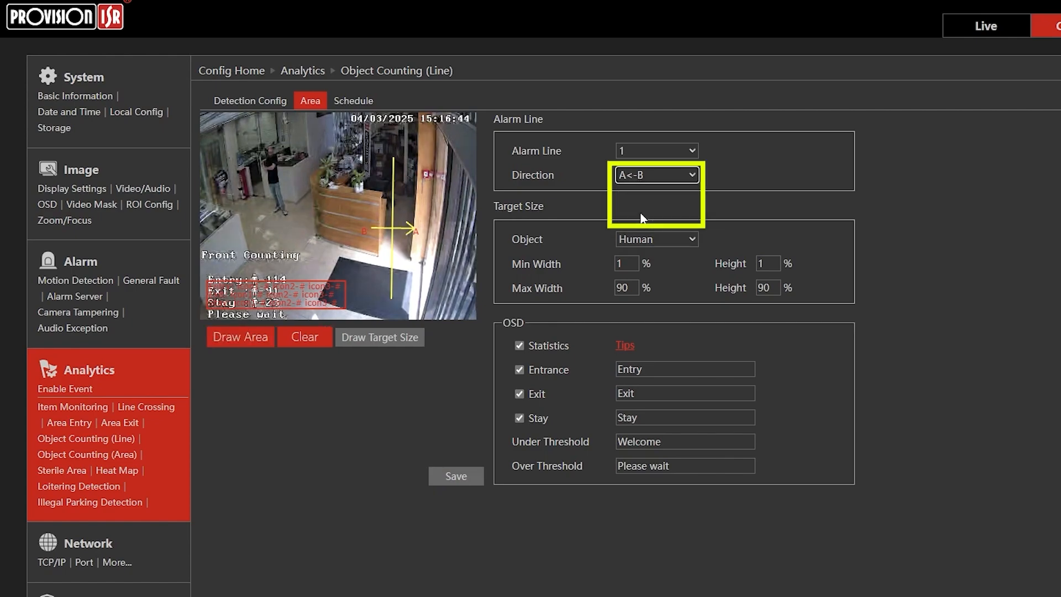
click(640, 175)
click(639, 196)
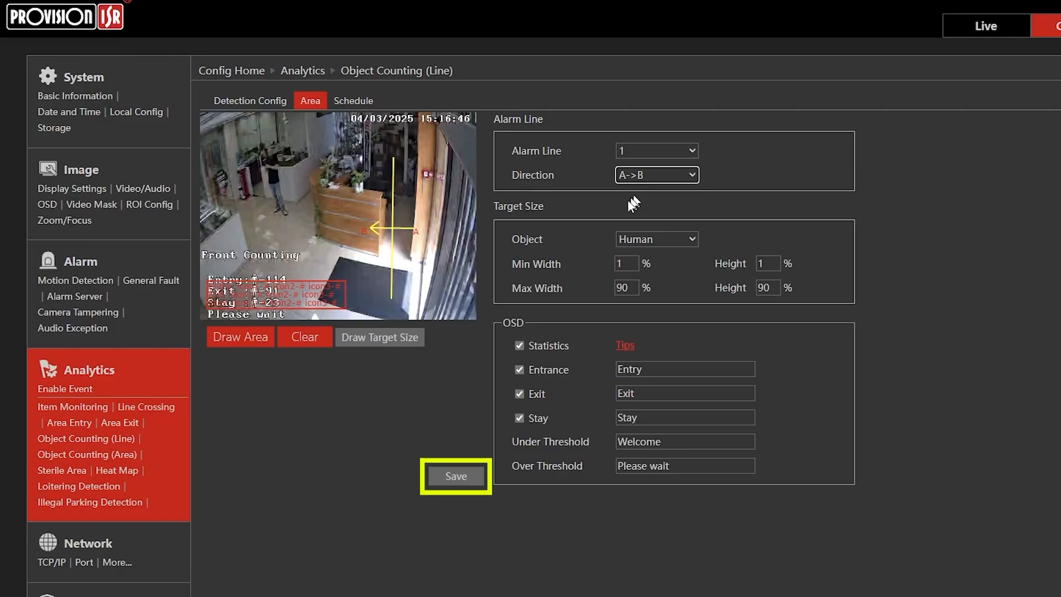
click(465, 478)
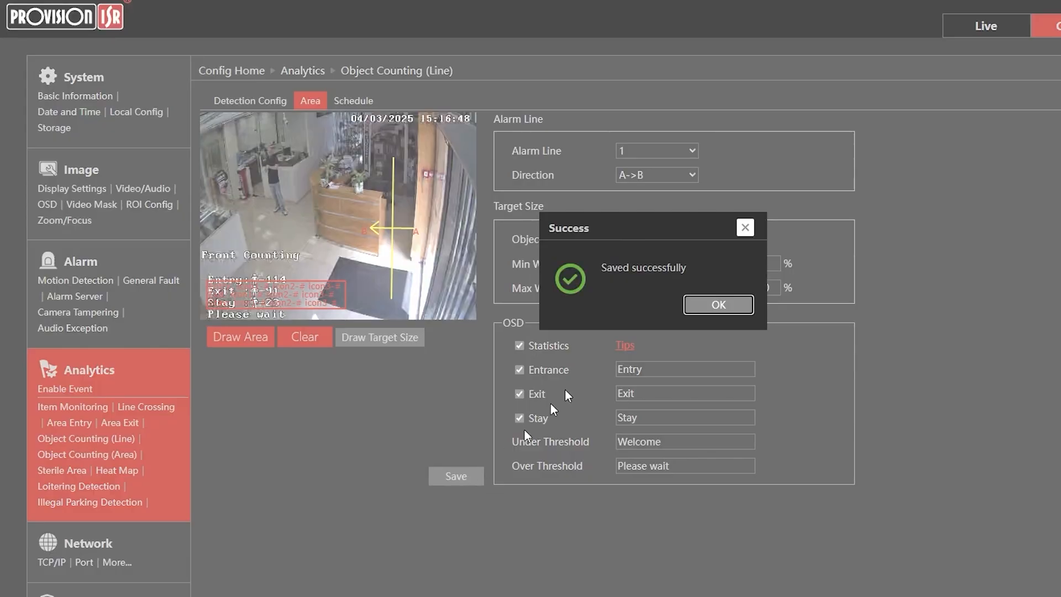
click(716, 305)
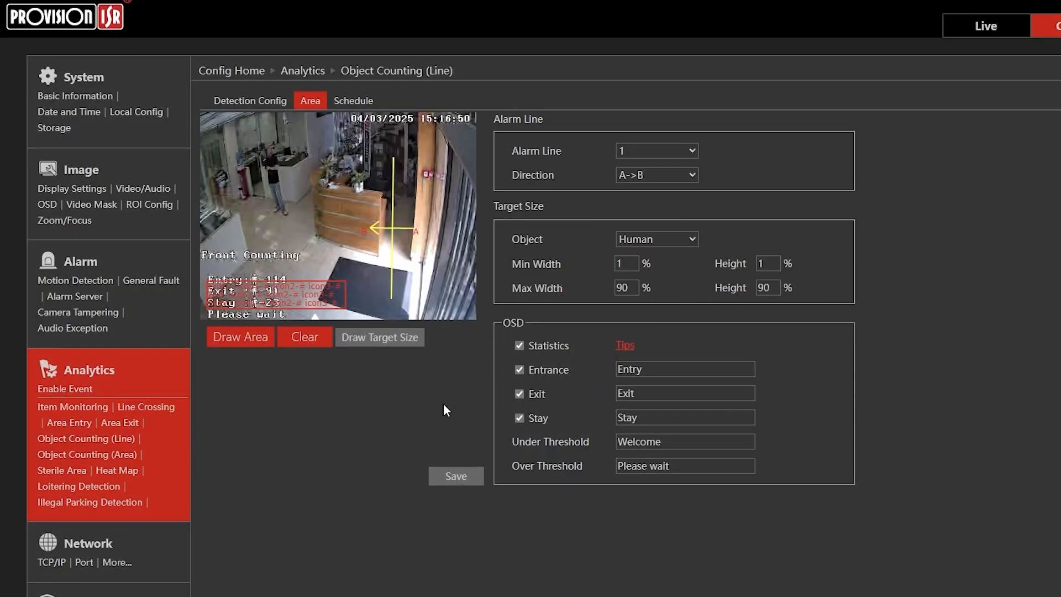
click(357, 102)
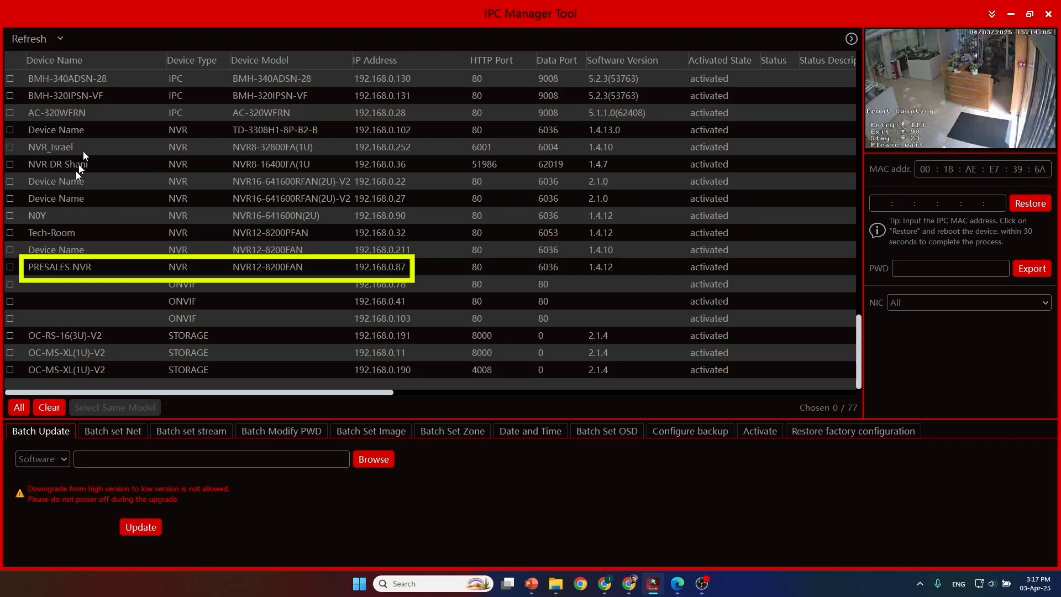
Step: Switch to the IPC Manager Tool, open the PRESALES NVR's web client, and go to its Abnormal Behavior analytics settings
click(57, 267)
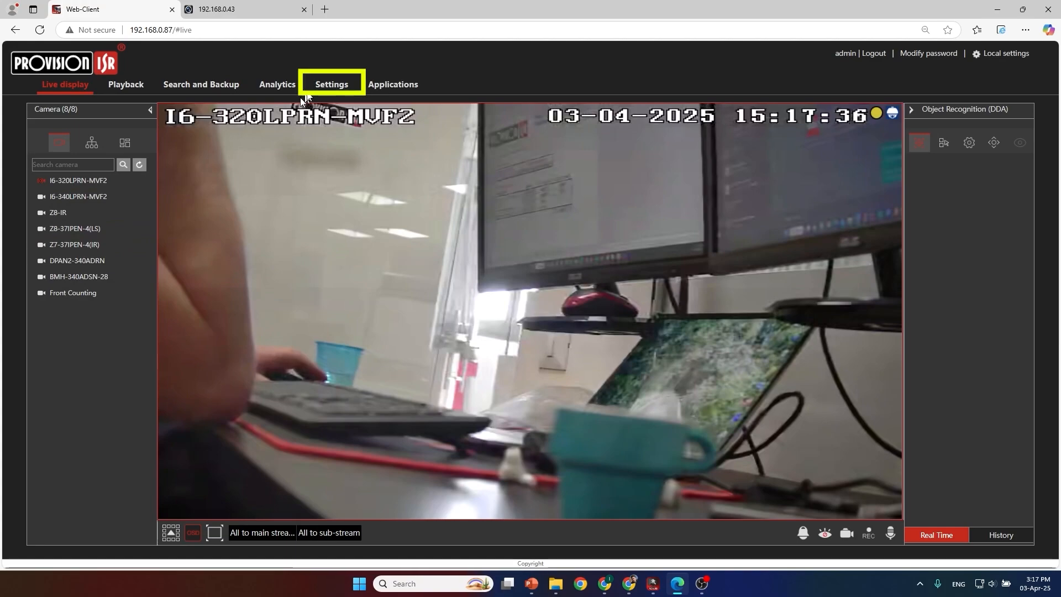
click(328, 85)
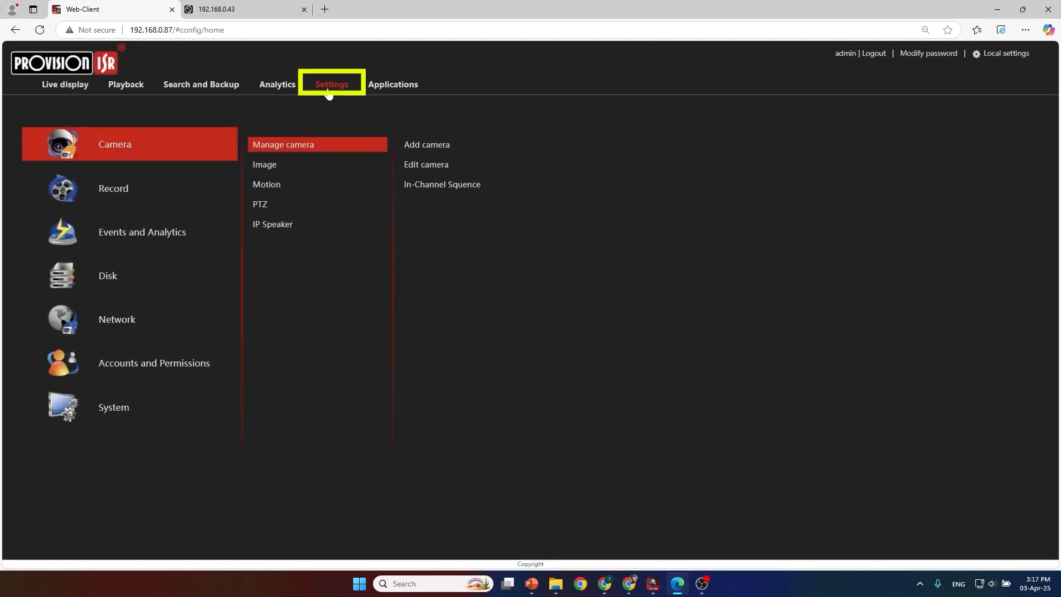
click(144, 241)
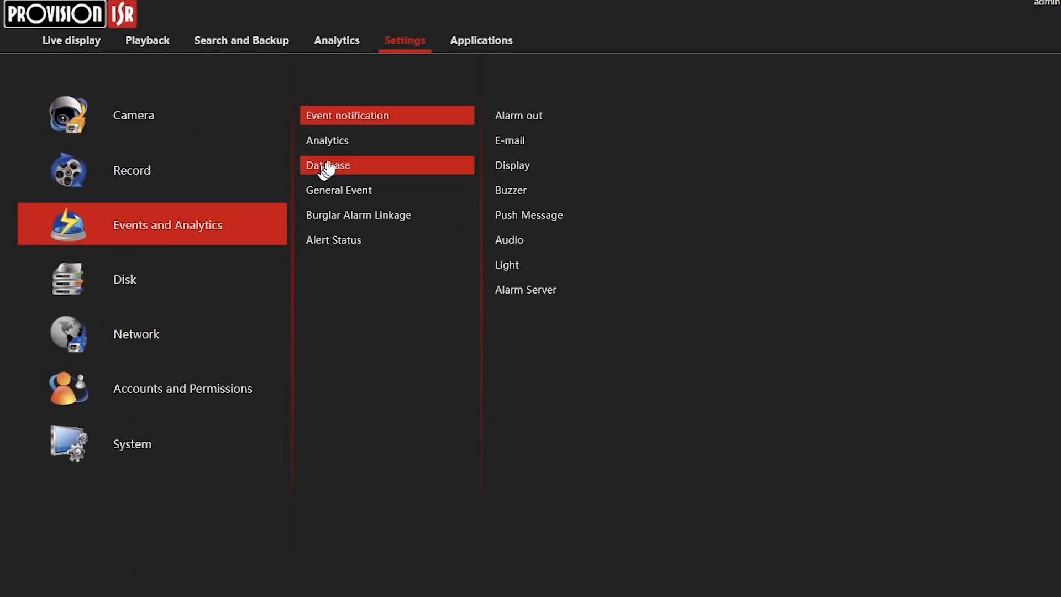
click(287, 166)
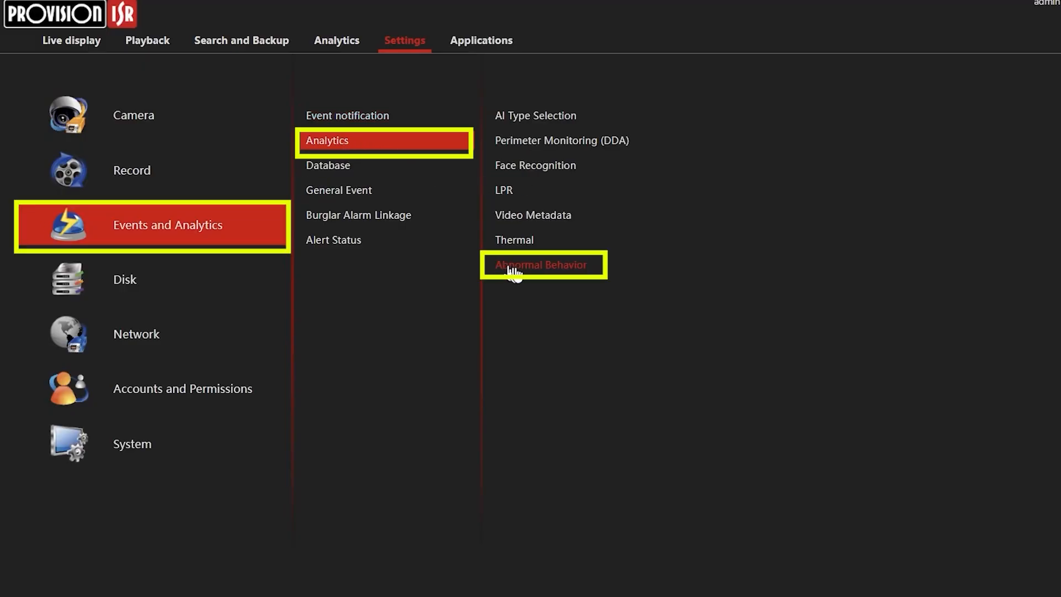
click(548, 271)
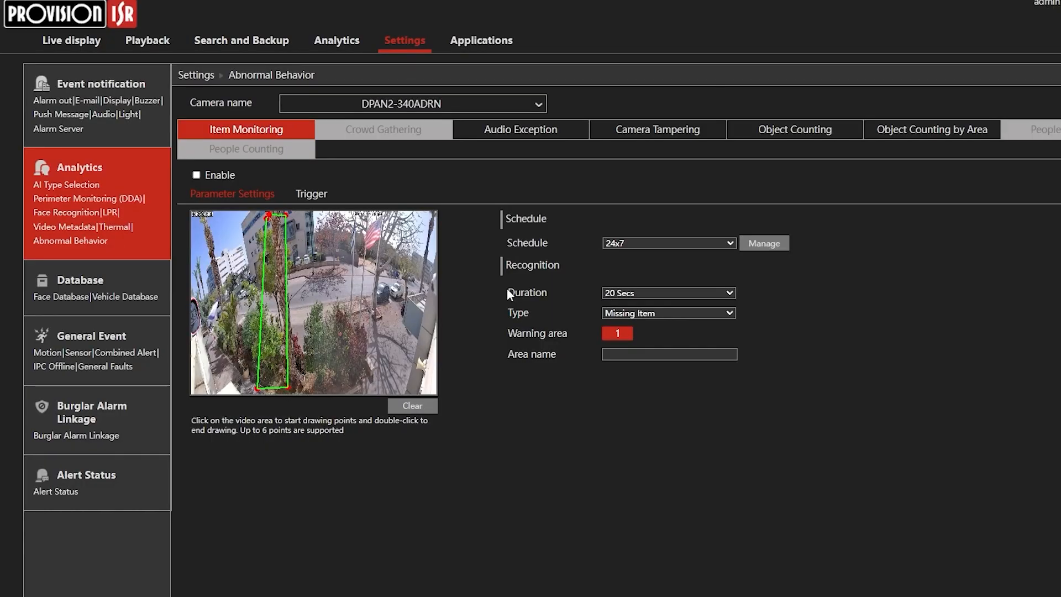
Step: Choose the Front Counting camera and display its Object Counting settings
click(462, 107)
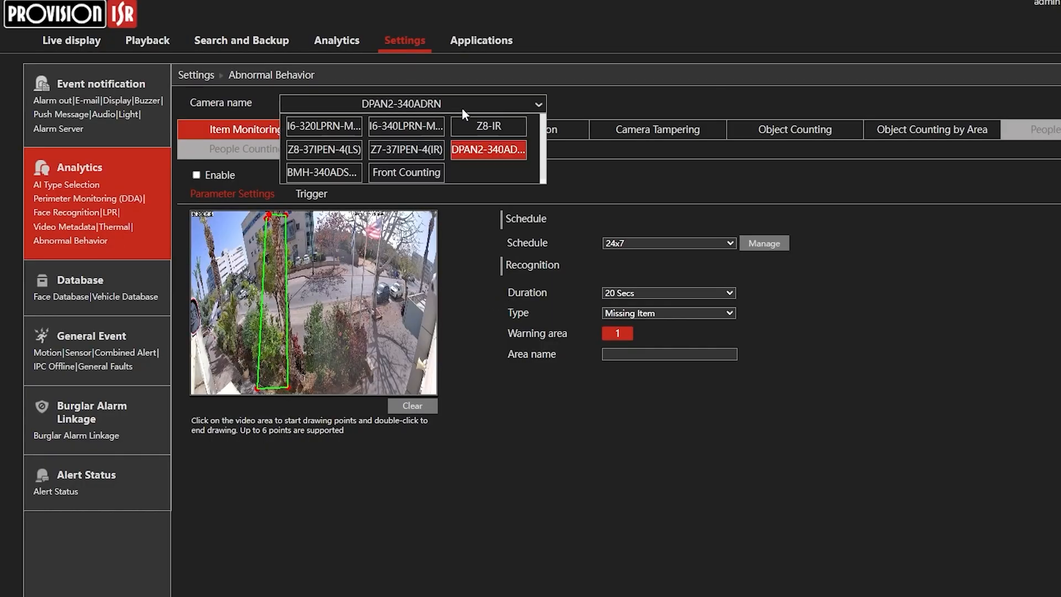
click(382, 173)
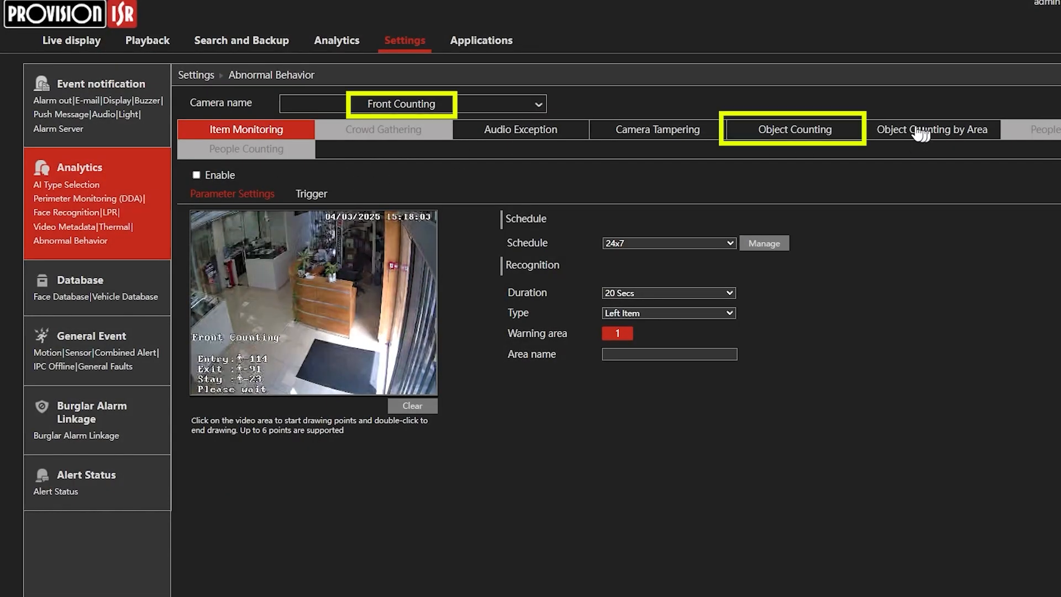
click(794, 133)
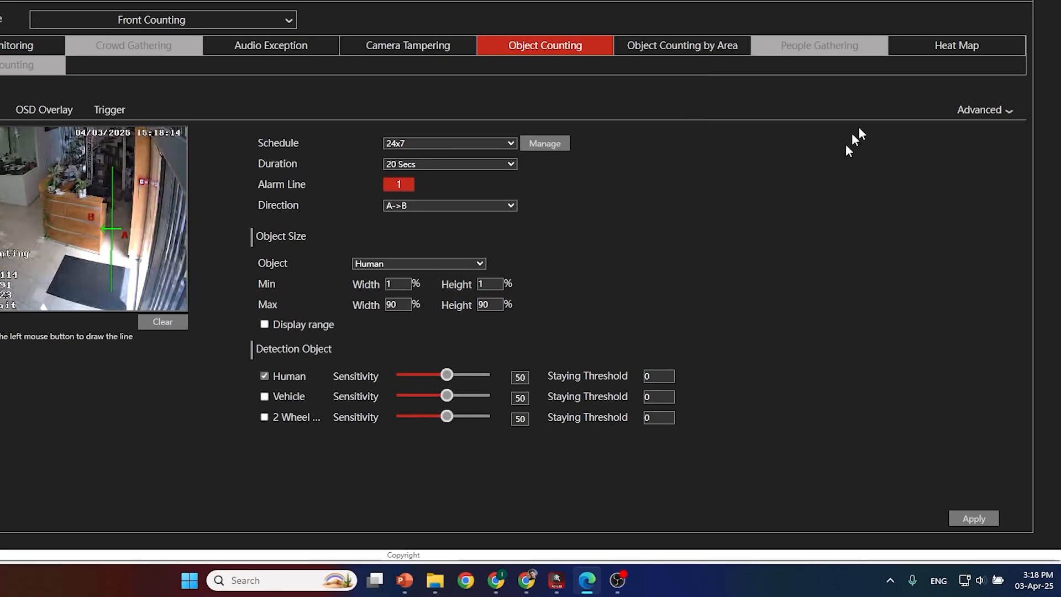
Step: Enable daily, weekly and monthly e-mail reports in the advanced object counting options, keeping Thursday as the weekly report day
click(981, 109)
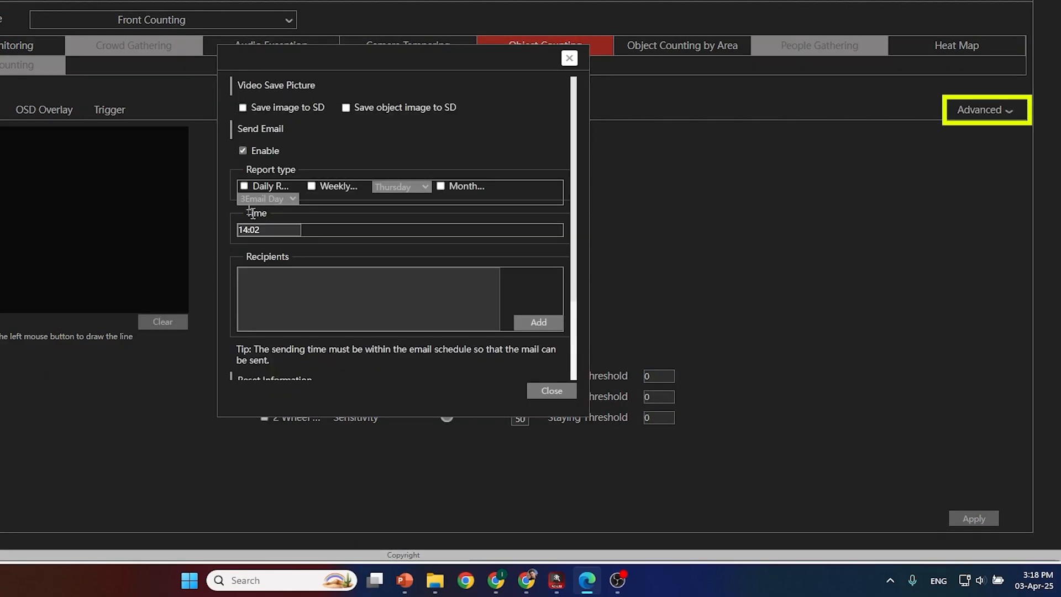
click(245, 186)
click(311, 186)
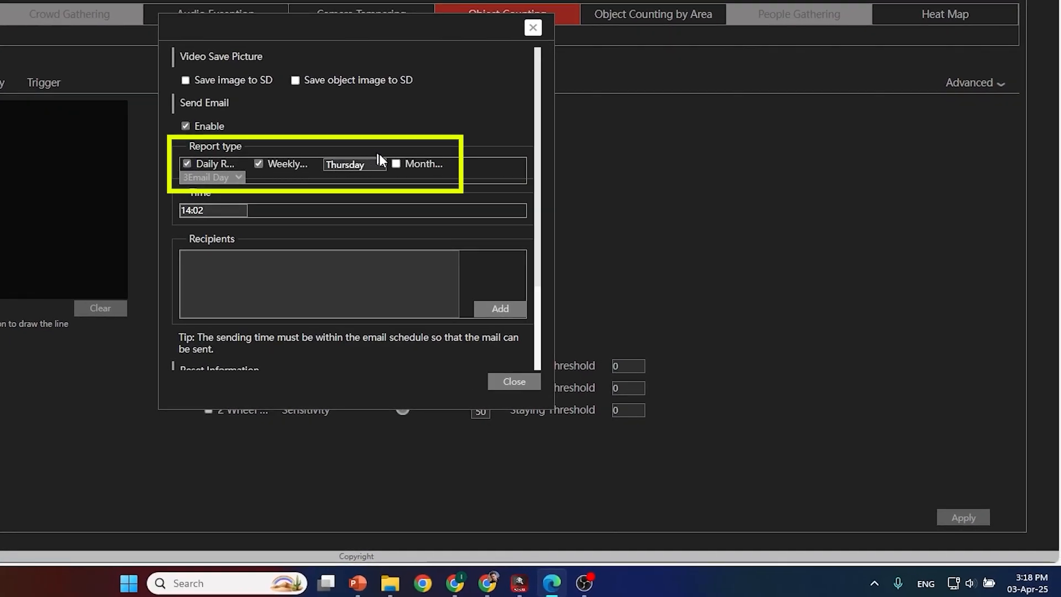
click(394, 164)
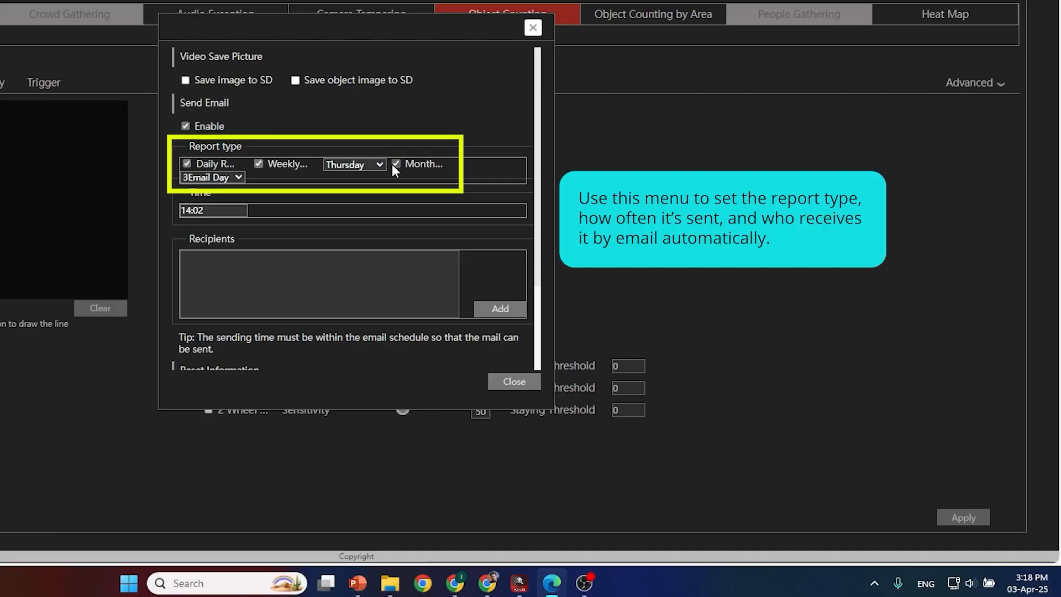
click(334, 165)
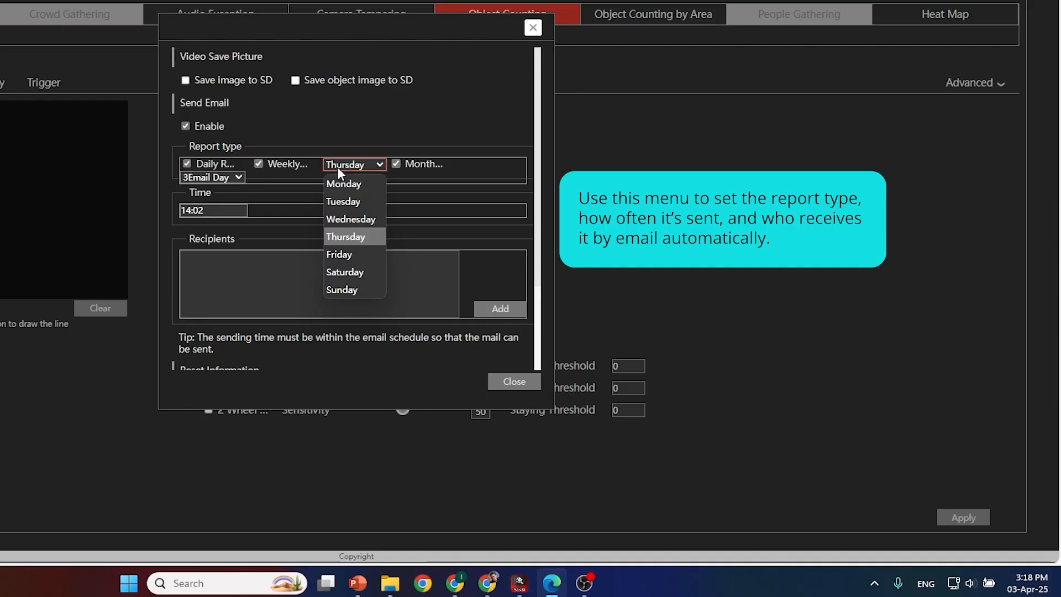
click(337, 166)
Step: Set the report e-mail sending time to 15:20
click(224, 209)
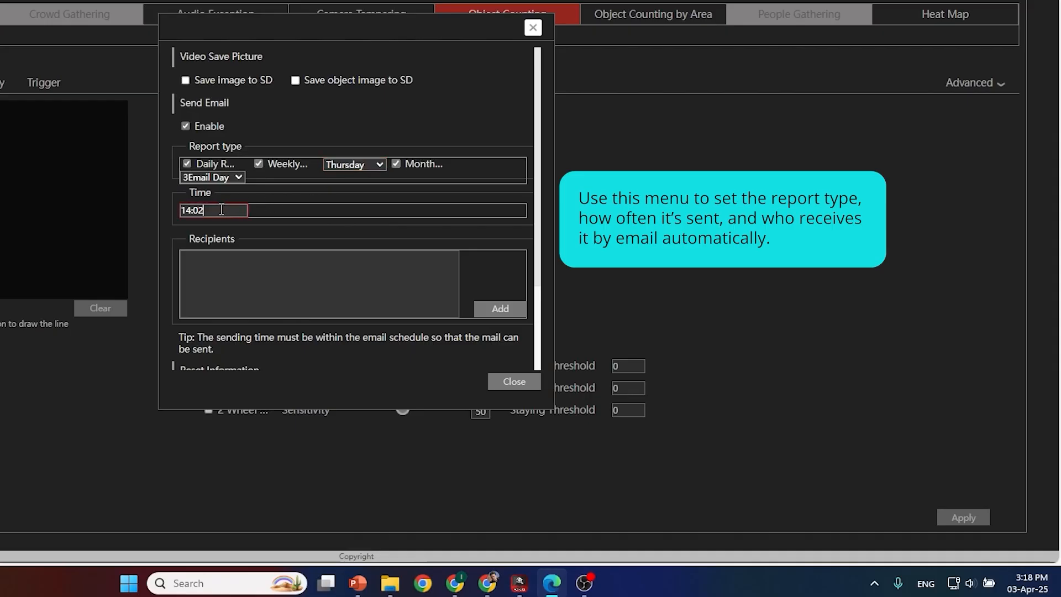
drag(210, 210, 173, 210)
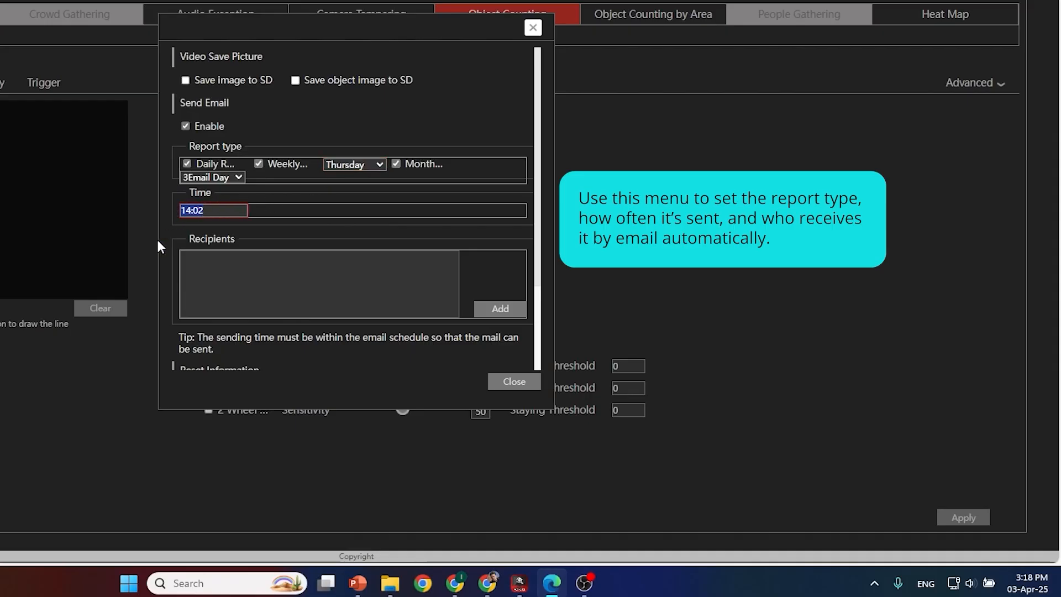
text(15)
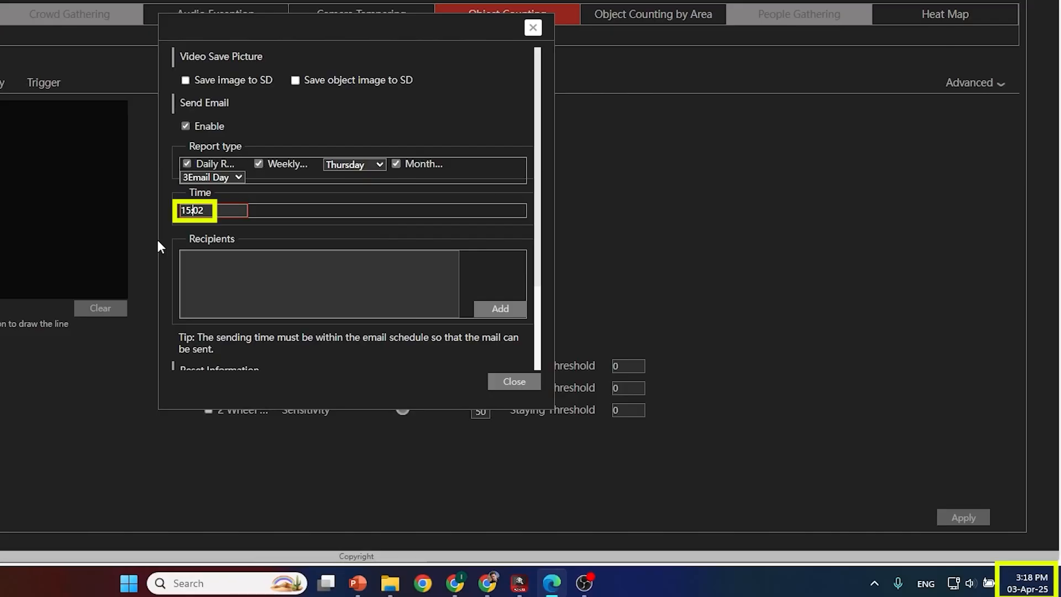
key(shift+Right)
key(shift+Right)
text(20)
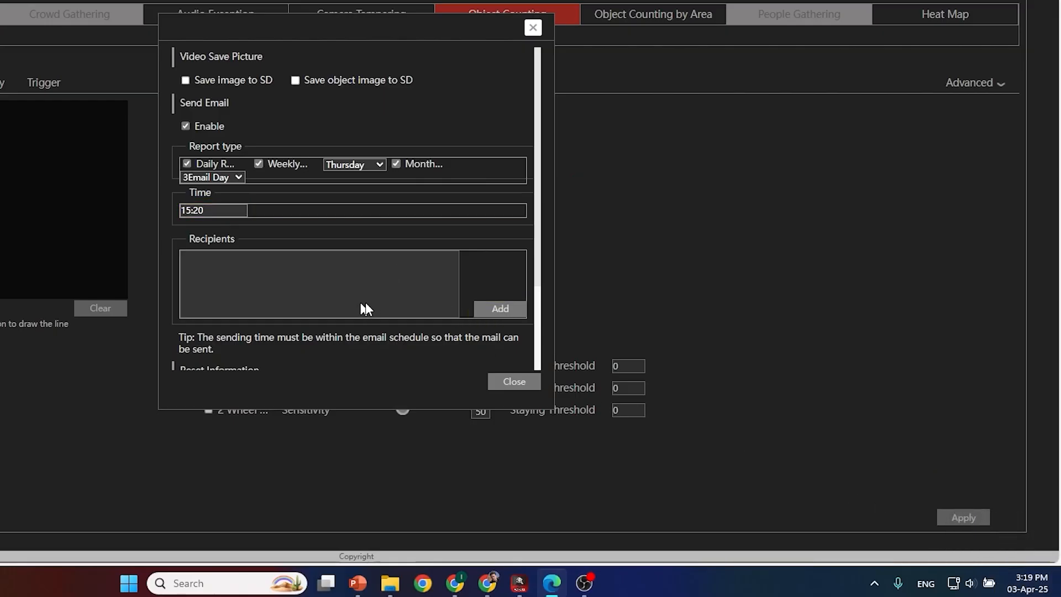
Step: Add a report recipient by entering the recipient's e-mail address with the 24x7 schedule
click(490, 313)
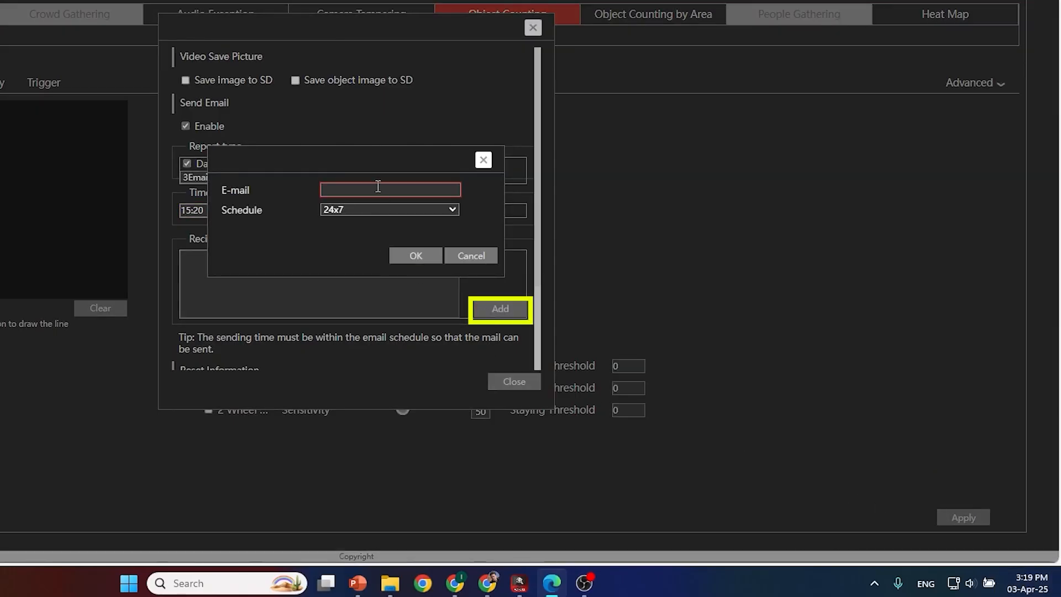
key(ctrl+v)
drag(393, 189, 322, 189)
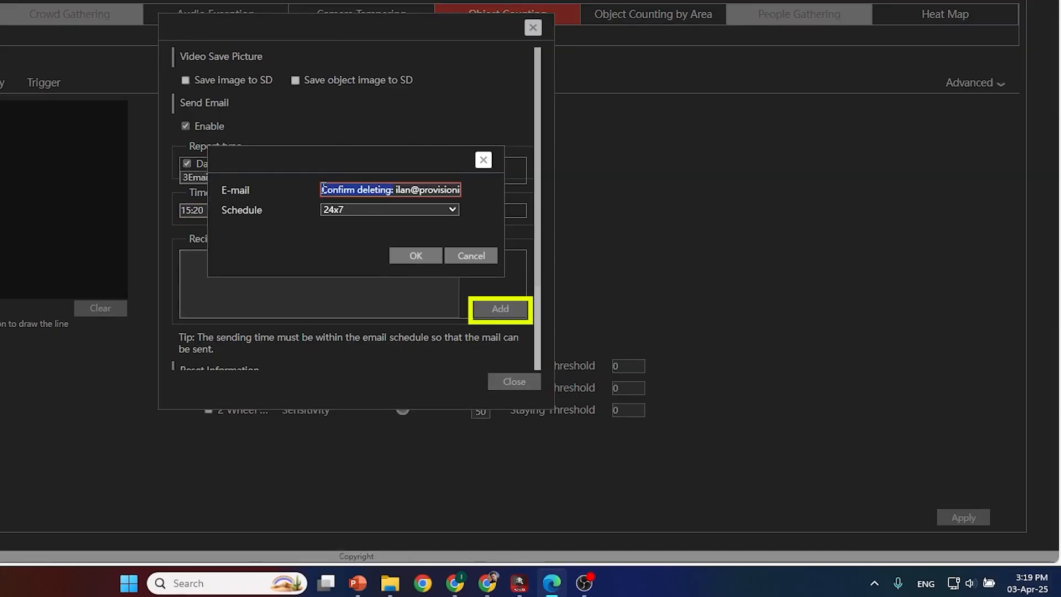
key(BackSpace)
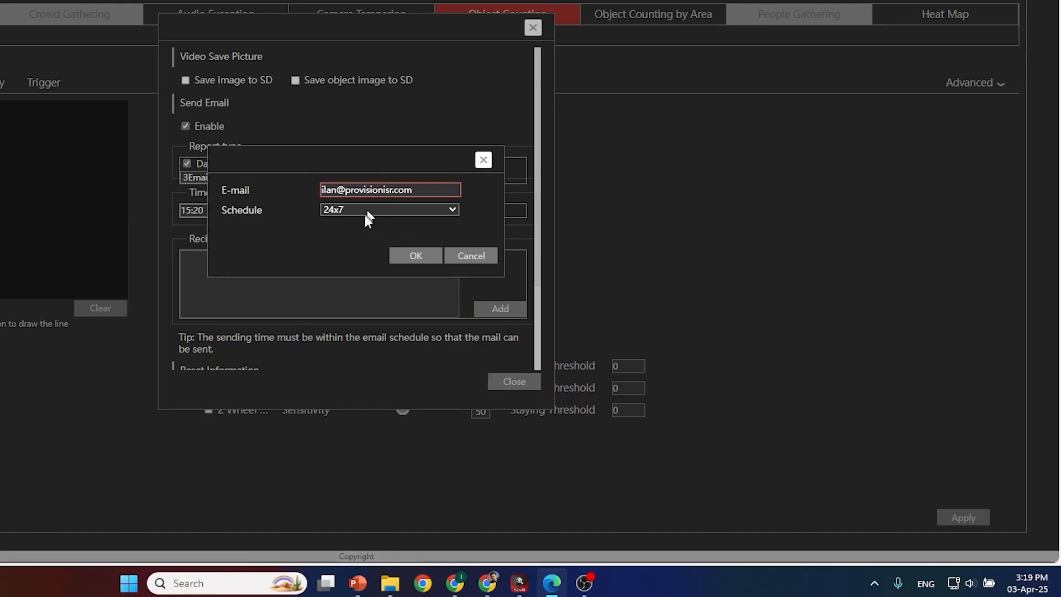
click(411, 259)
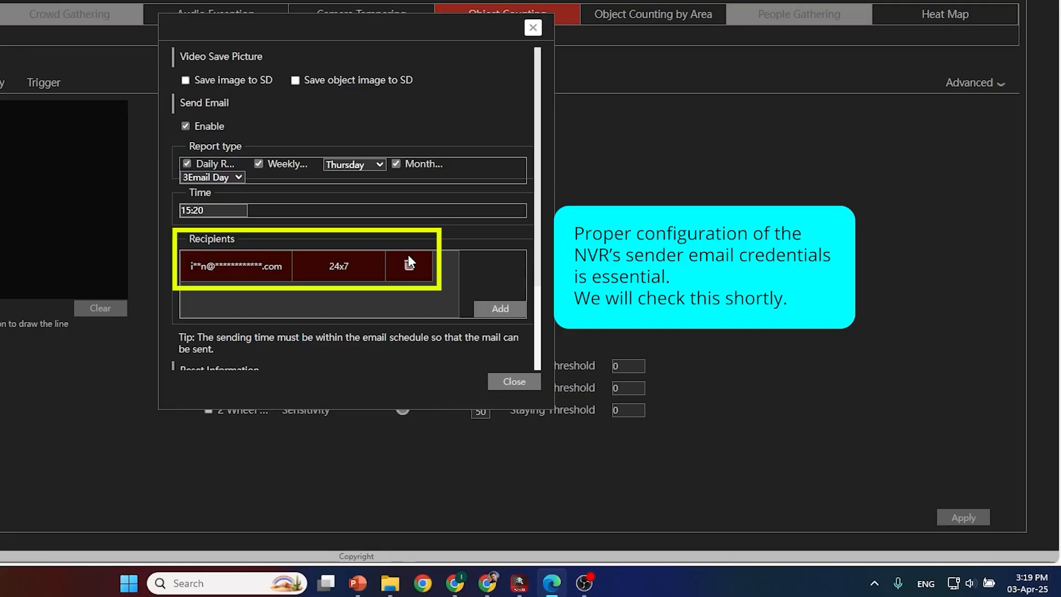
Step: Enable automatic counter reset in Weekly mode and apply the object counting settings
scroll(494, 351, down, 3)
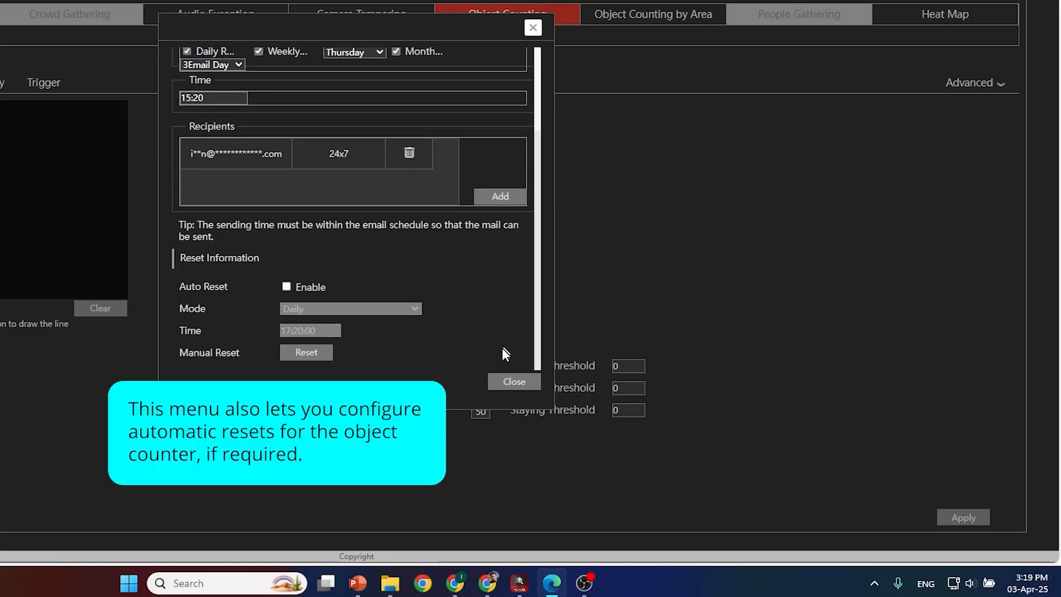
click(291, 290)
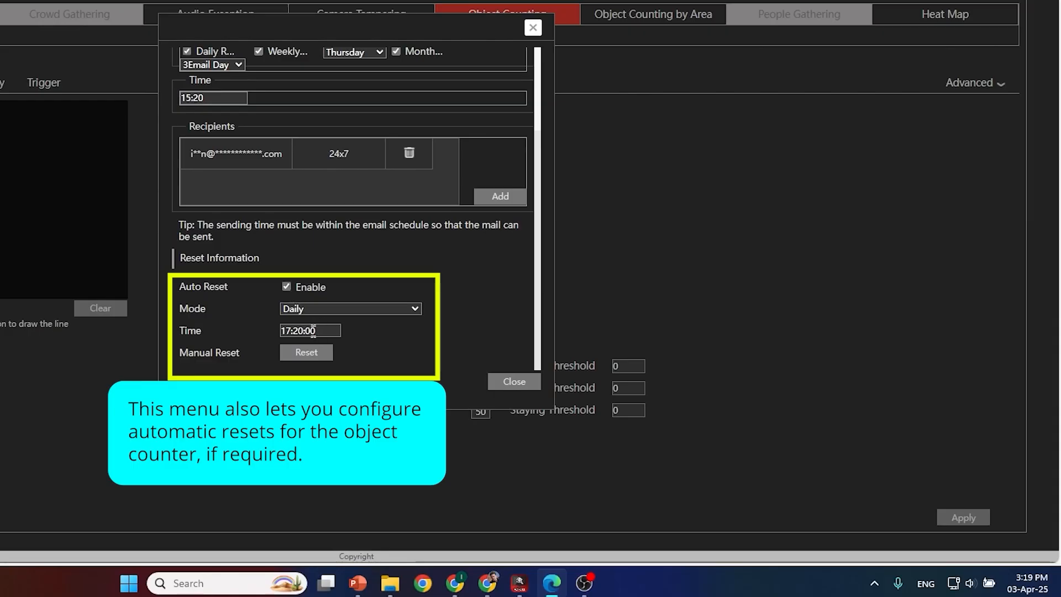
click(301, 307)
click(309, 346)
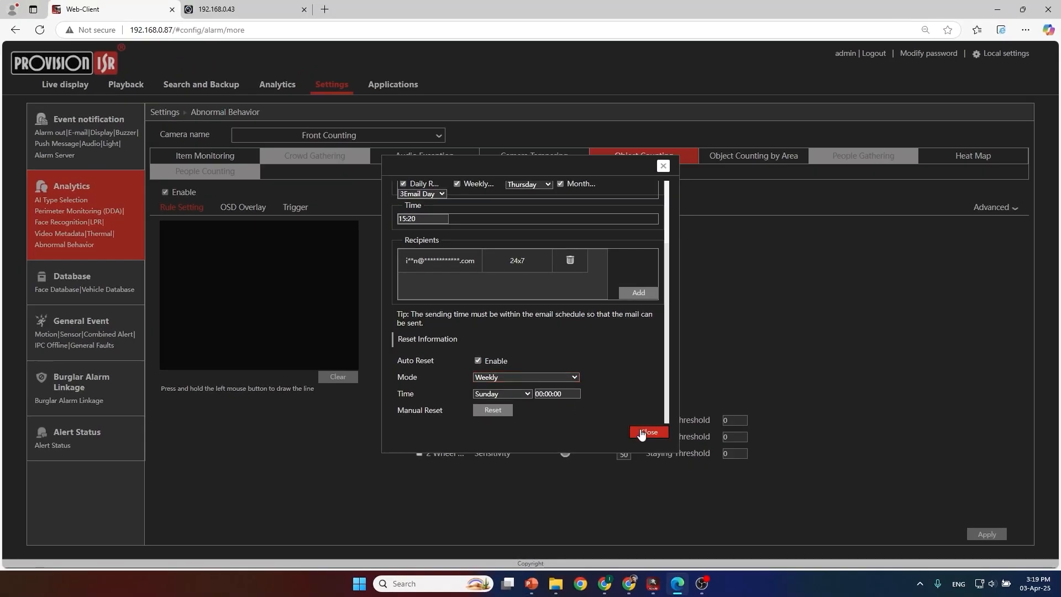
click(614, 423)
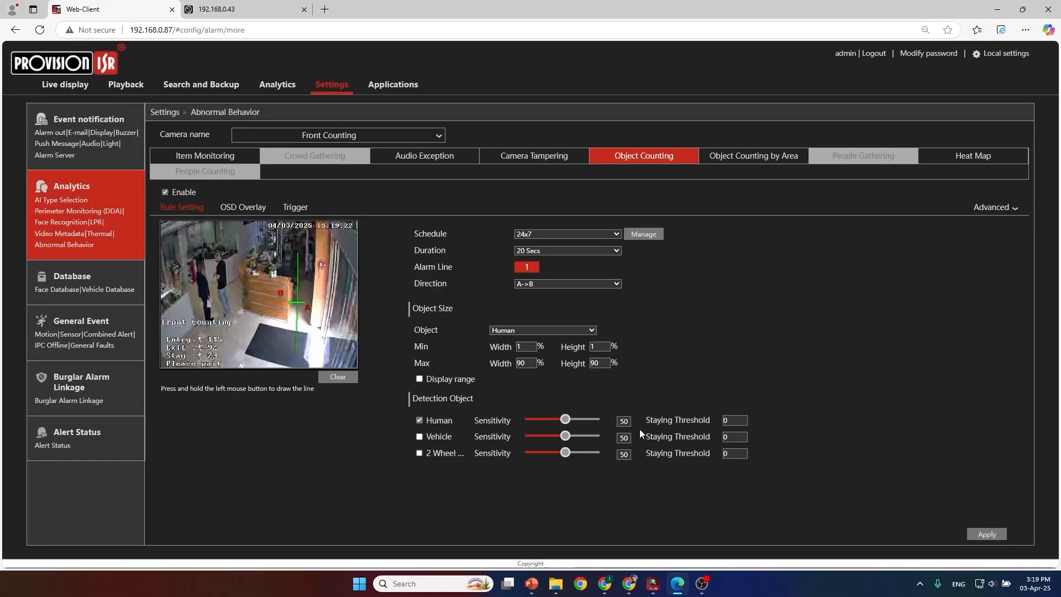
click(981, 534)
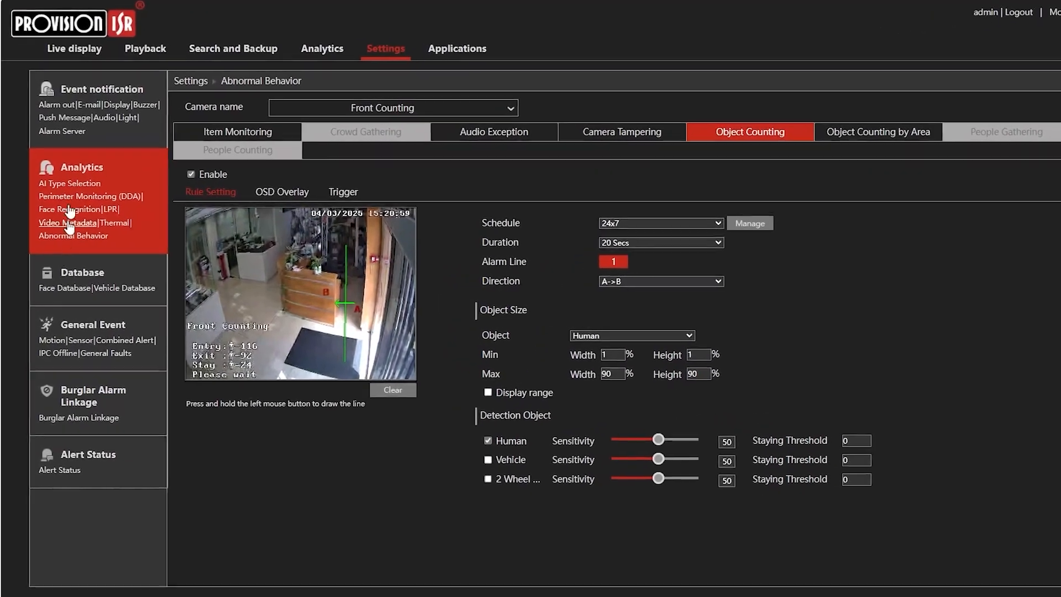
Step: Open the NVR's network E-mail settings to check the sender account configuration
click(385, 48)
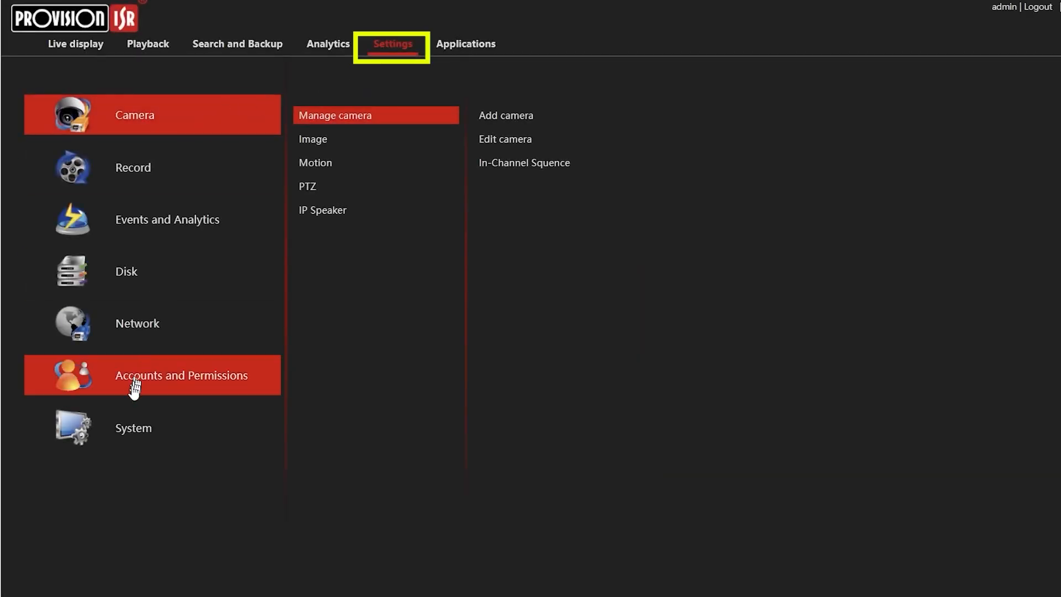
click(136, 339)
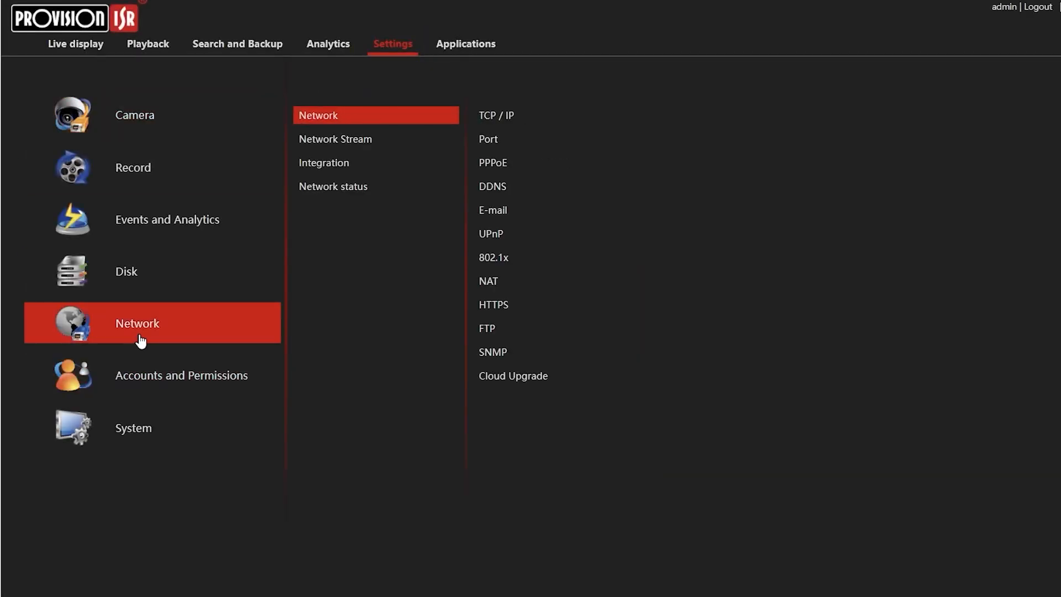
click(495, 214)
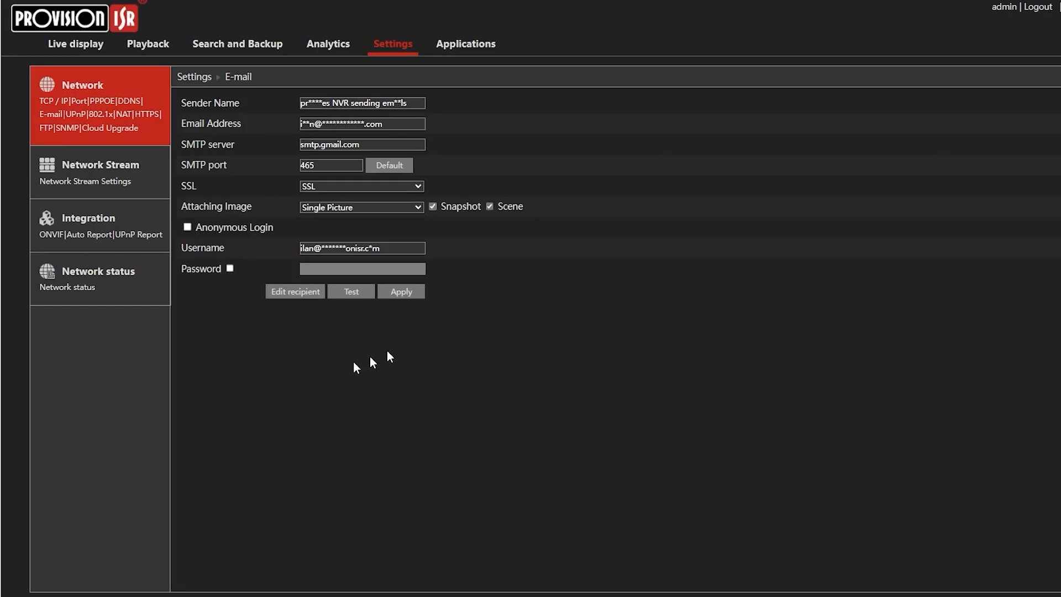
click(307, 292)
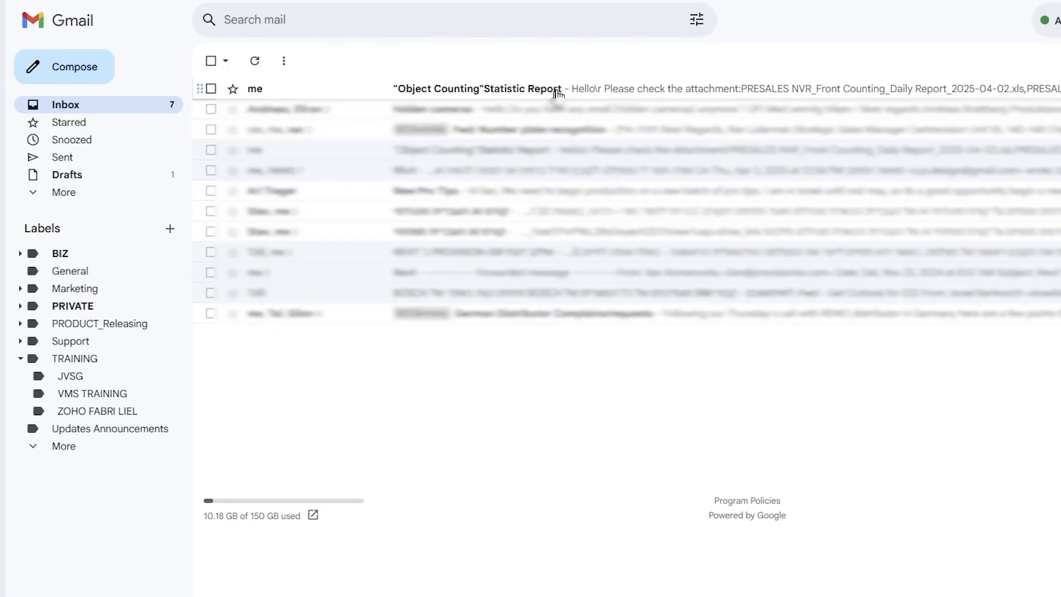
Step: Switch to Gmail, open the "Object Counting" Statistic Report e-mail and preview its daily, weekly and monthly report attachments
click(553, 88)
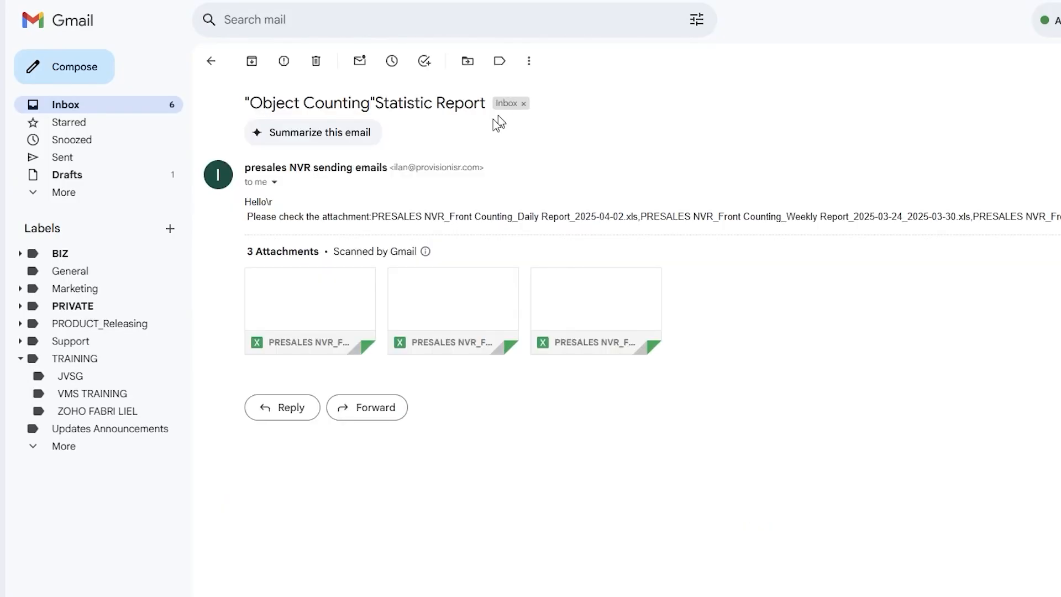
mouse_move(312, 305)
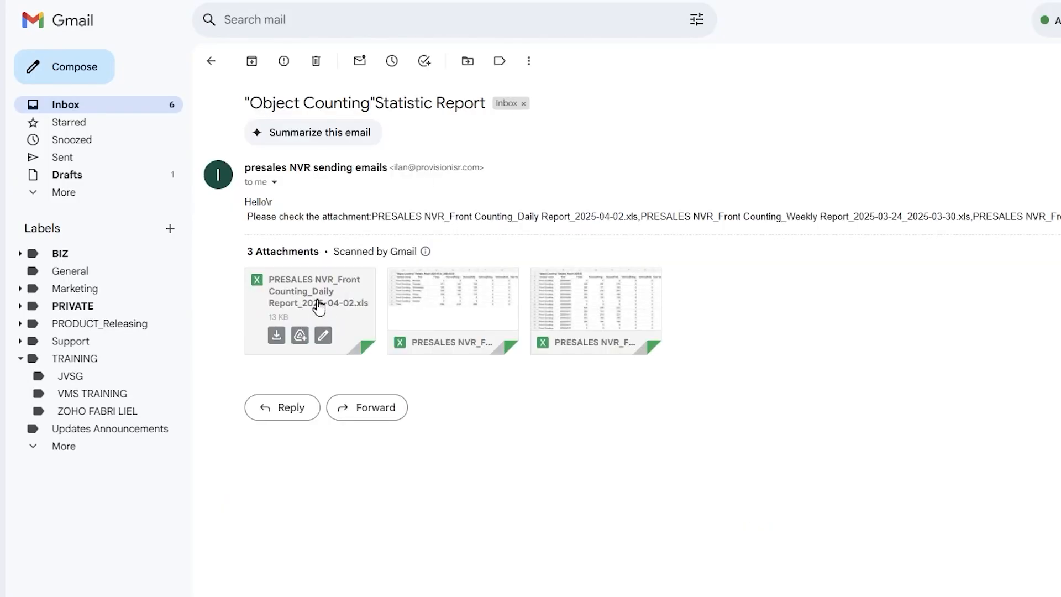
mouse_move(445, 305)
click(350, 288)
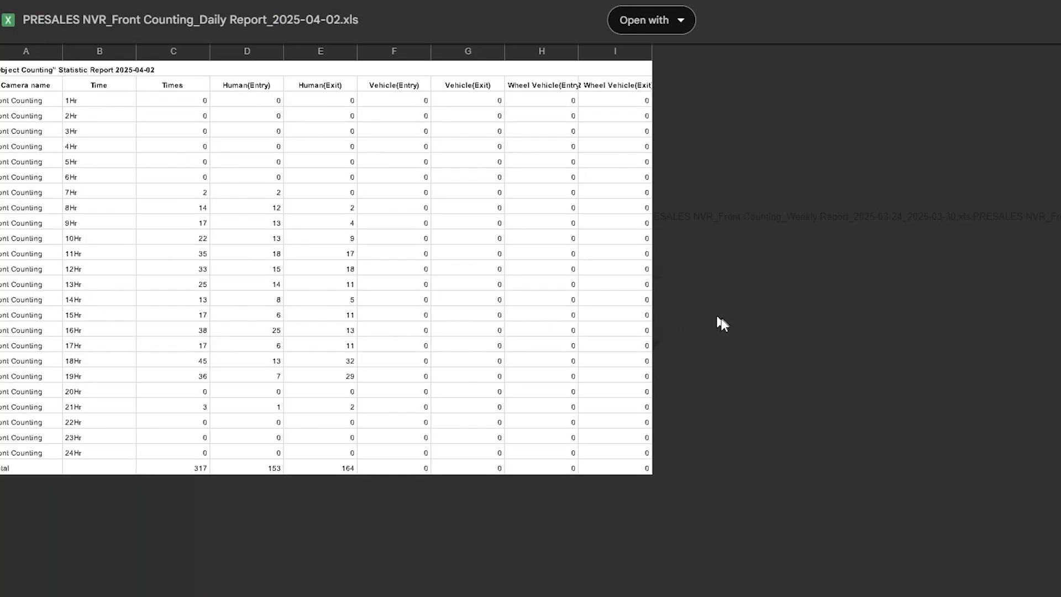
click(708, 216)
click(482, 299)
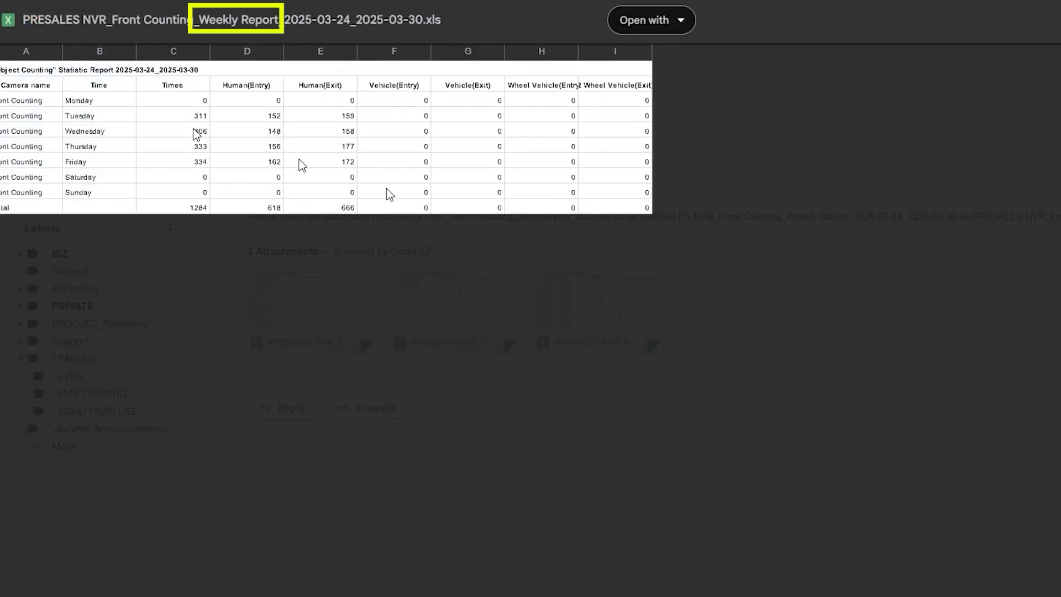
click(560, 298)
click(560, 298)
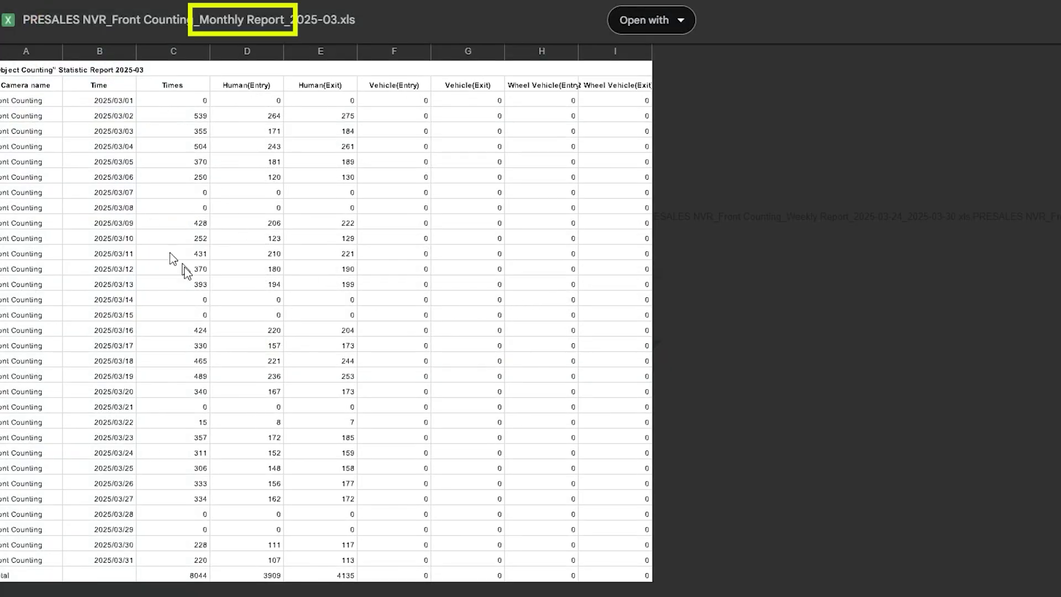
click(721, 324)
Step: Download the daily report attachment for 2025-04-02 and open it in a maximized Excel window with editing enabled
mouse_move(326, 303)
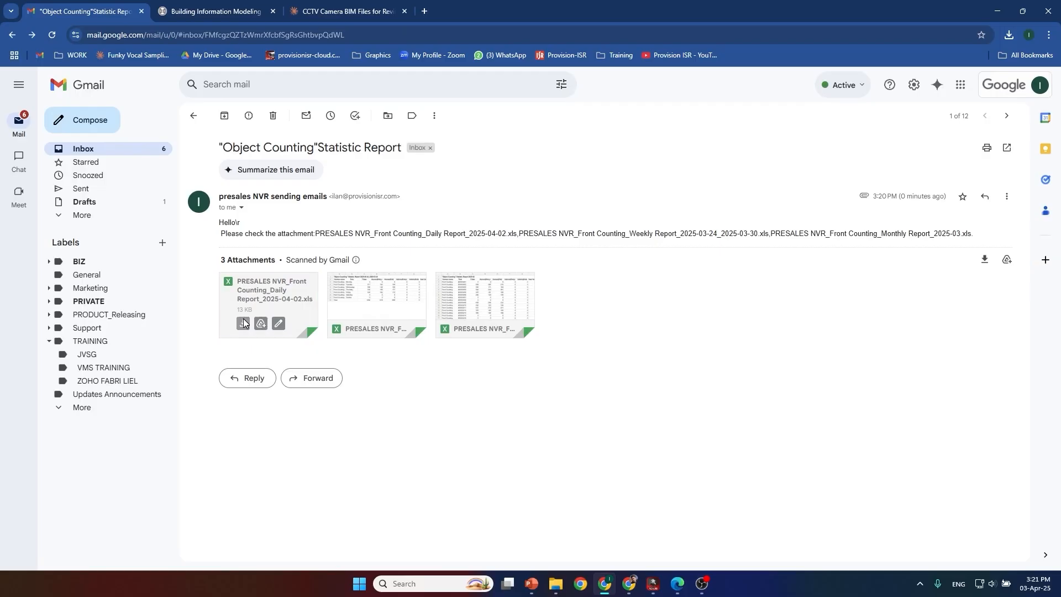
click(243, 323)
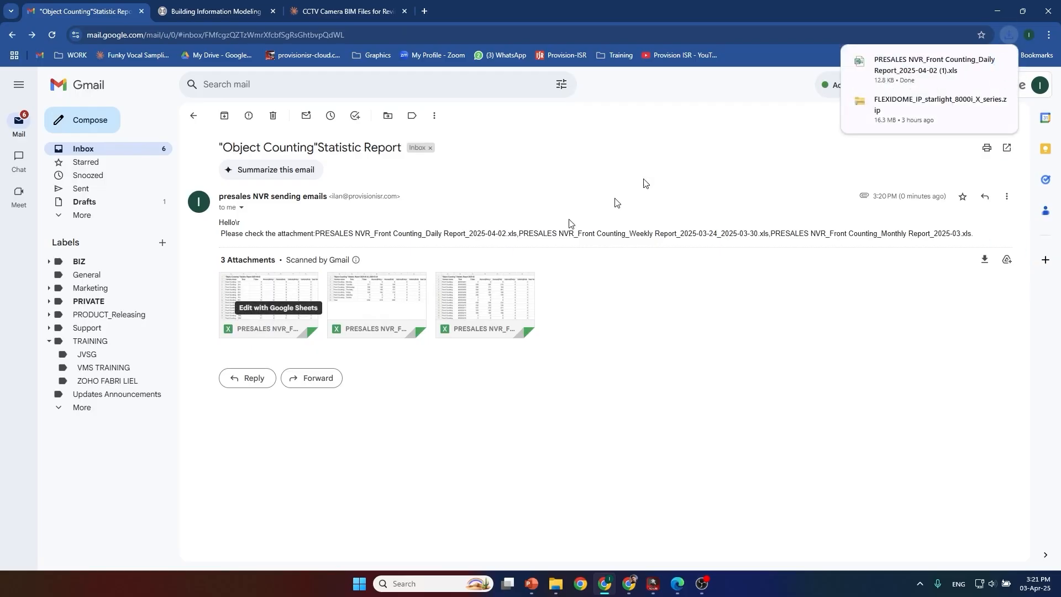
click(900, 76)
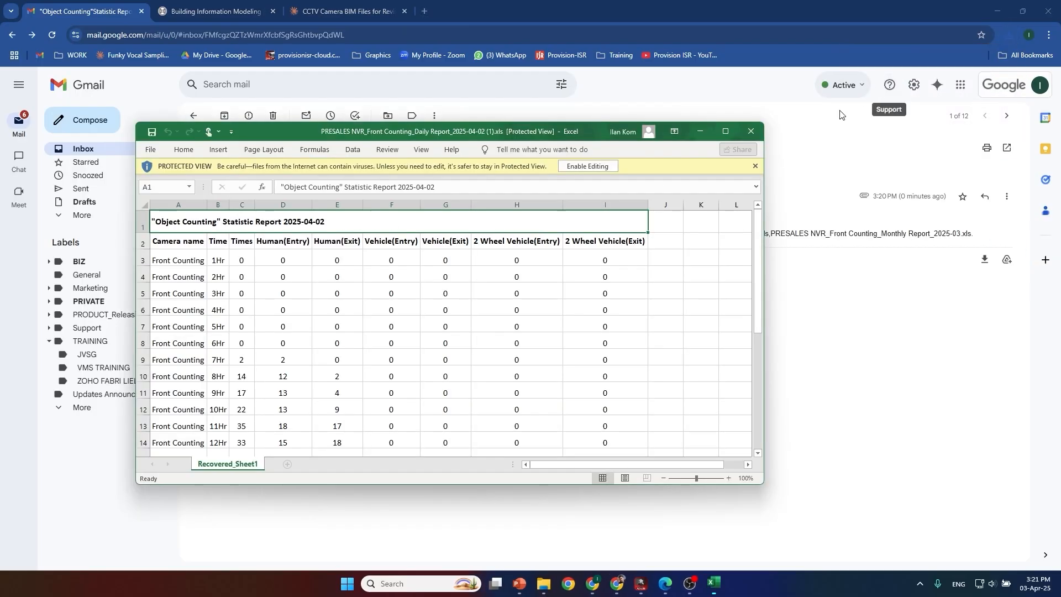
click(587, 166)
click(738, 143)
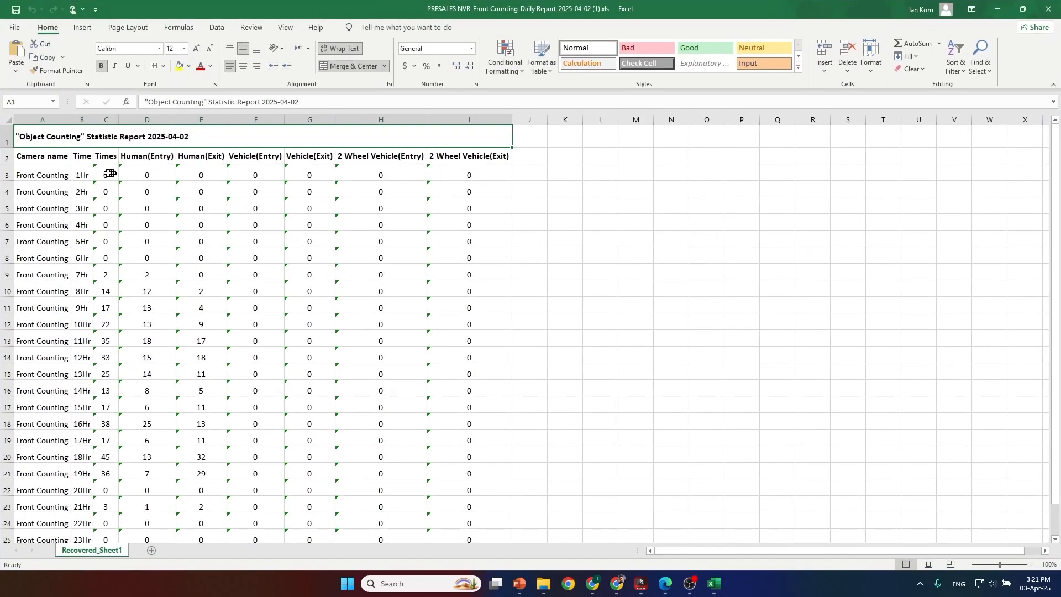
Step: Convert the counts stored as text in C3:I27, including the Total row, to numbers
drag(110, 173, 424, 507)
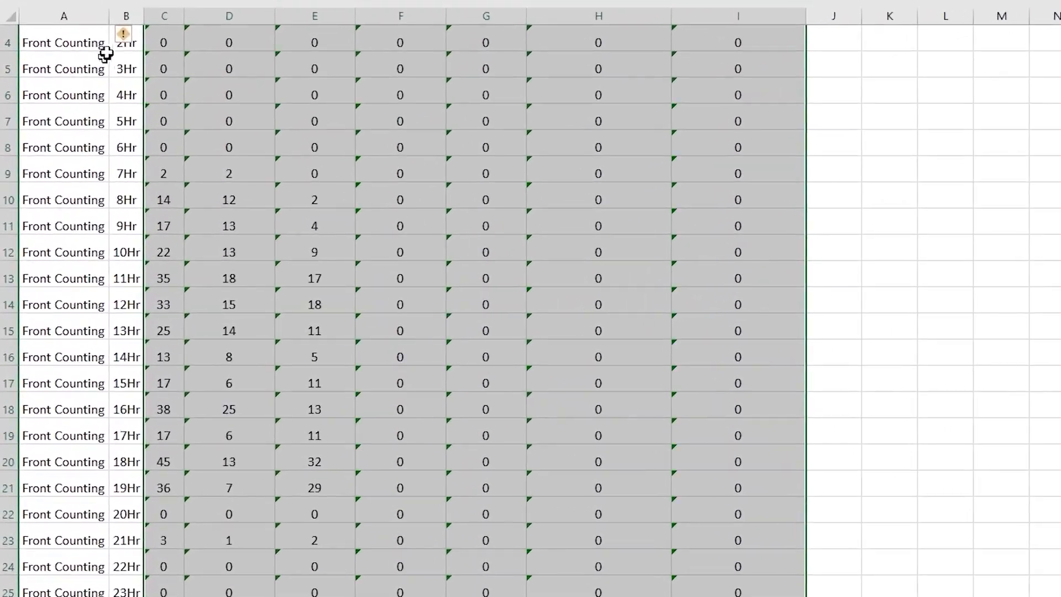
click(136, 36)
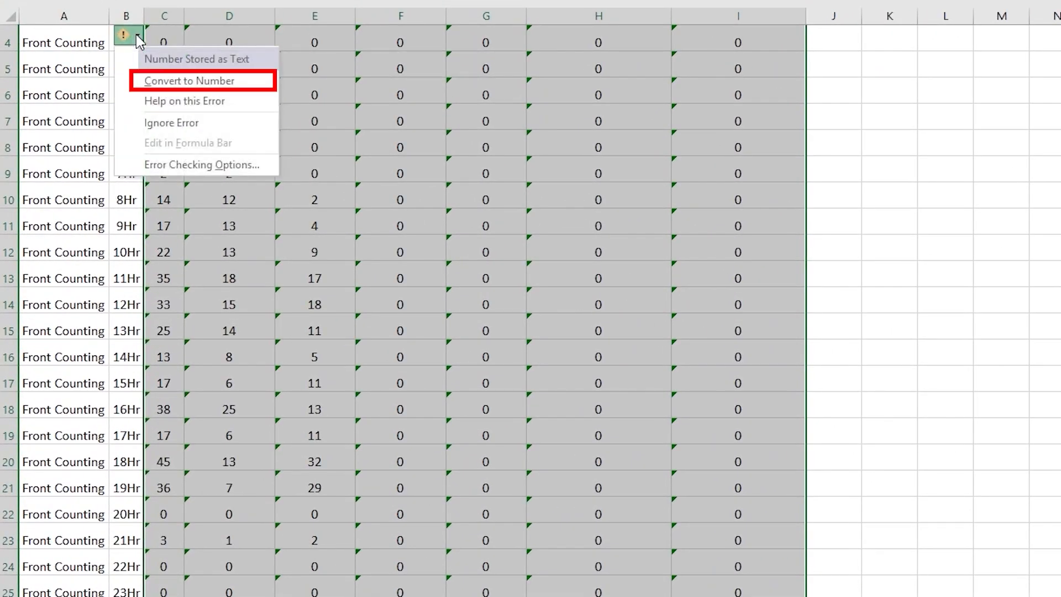
click(139, 80)
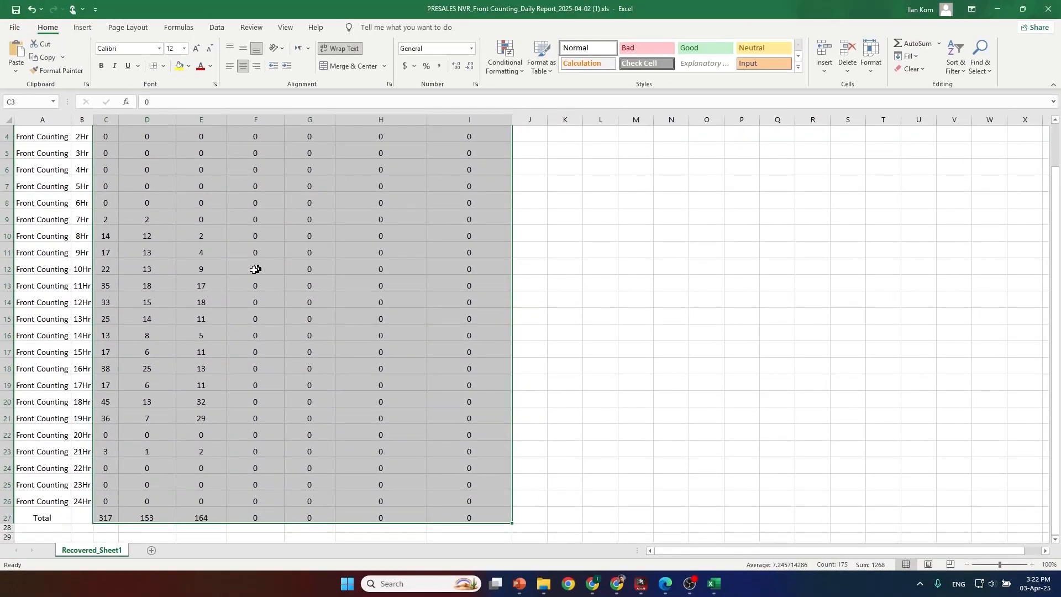
click(254, 269)
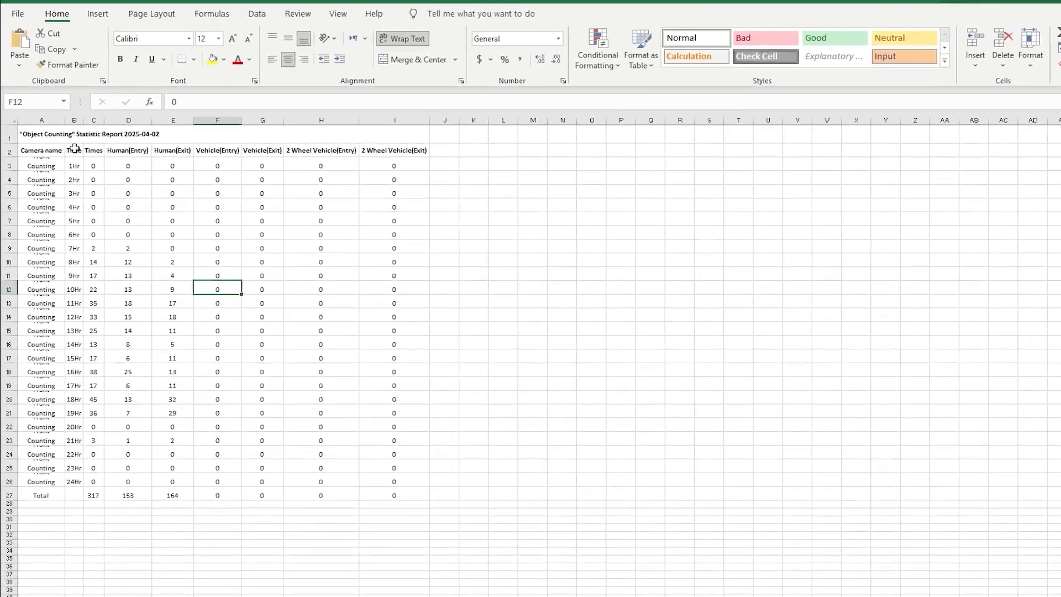
Step: Insert a recommended Clustered Column chart from the hourly data and headers in B2:I26
drag(62, 143, 398, 487)
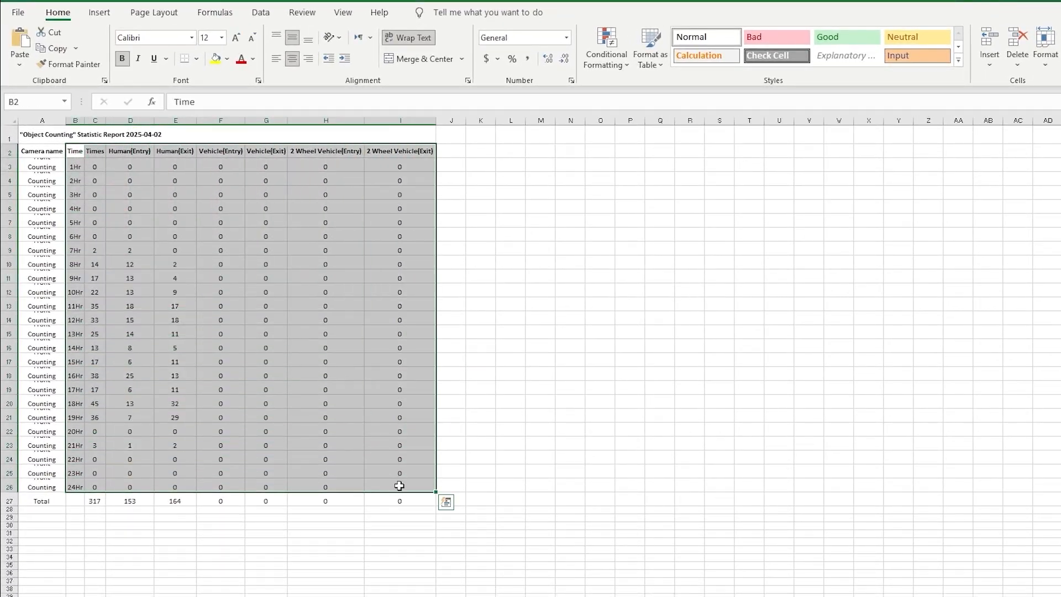
click(109, 13)
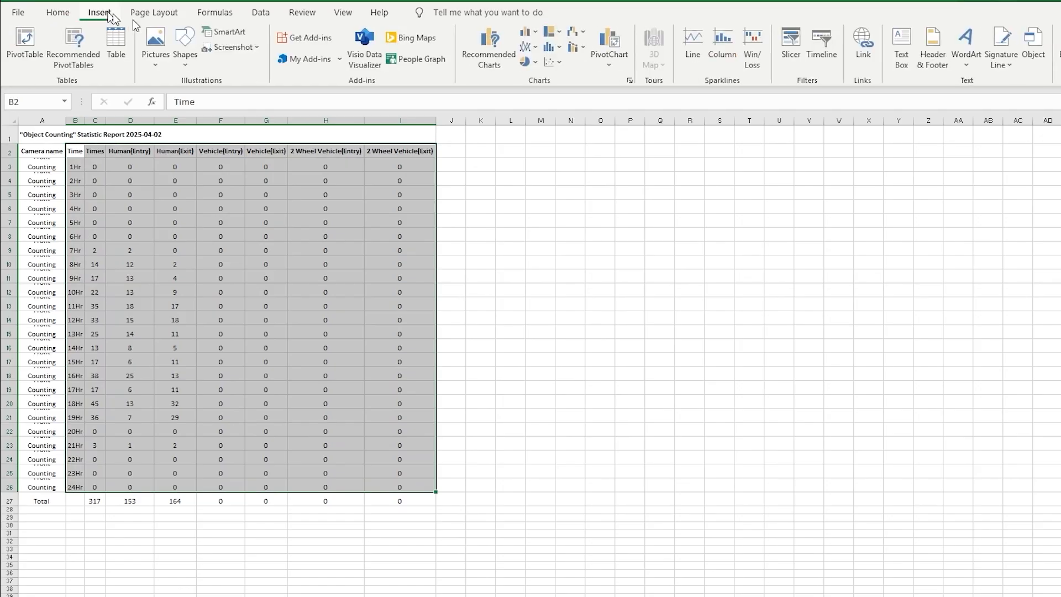
click(486, 52)
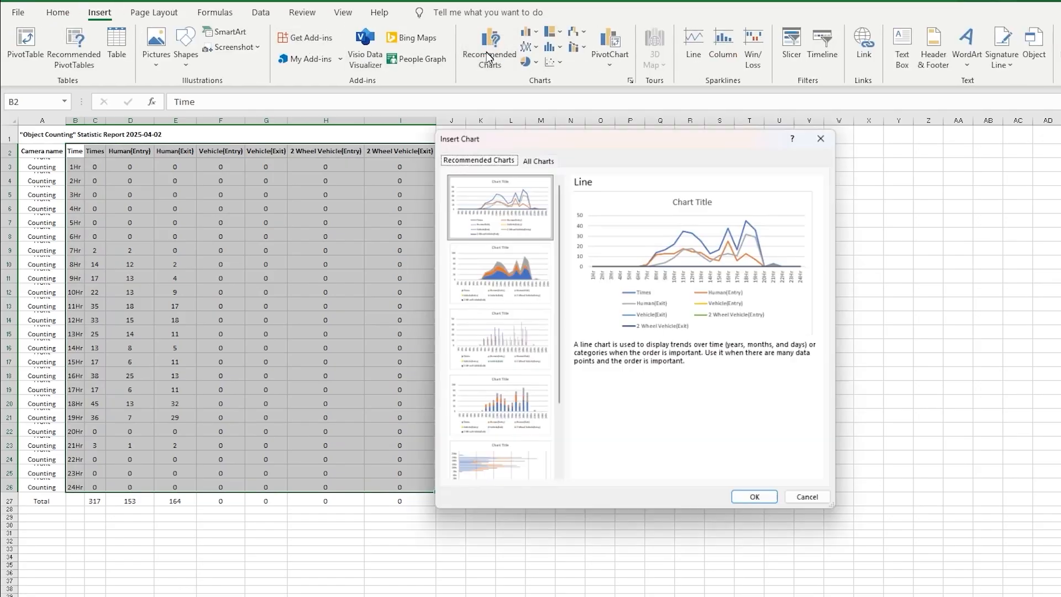
click(487, 334)
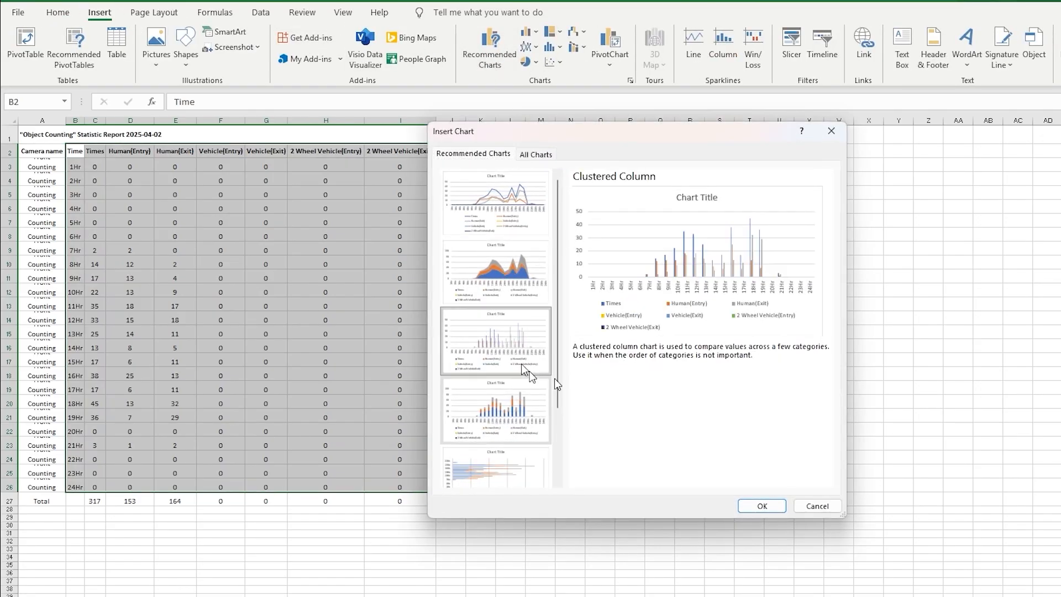
click(742, 505)
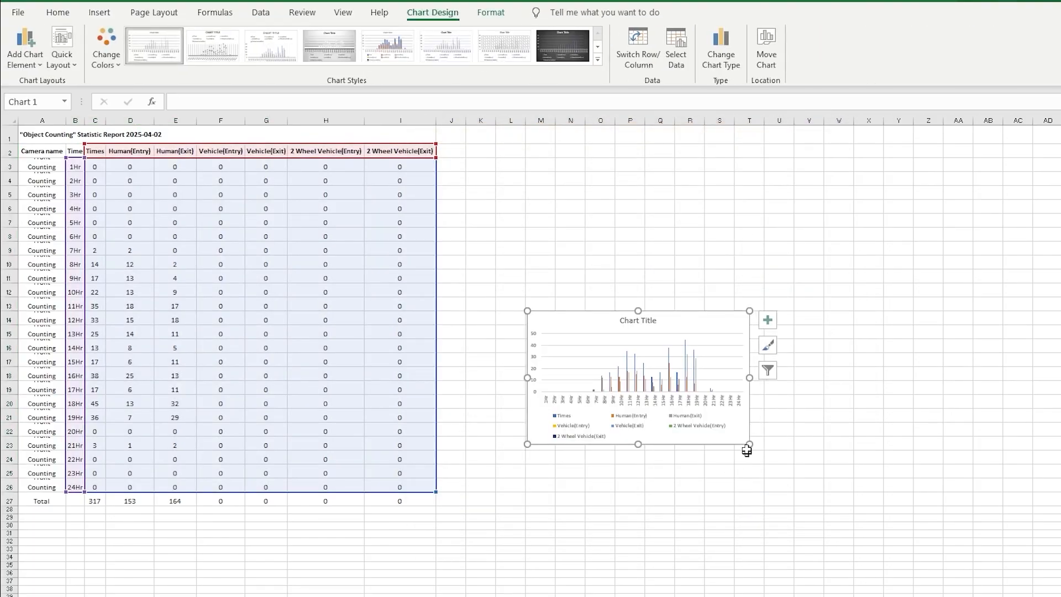
Step: Enlarge the chart and place it directly beside the data table, covering about columns J to AA and rows 3 to 22
drag(747, 450, 949, 493)
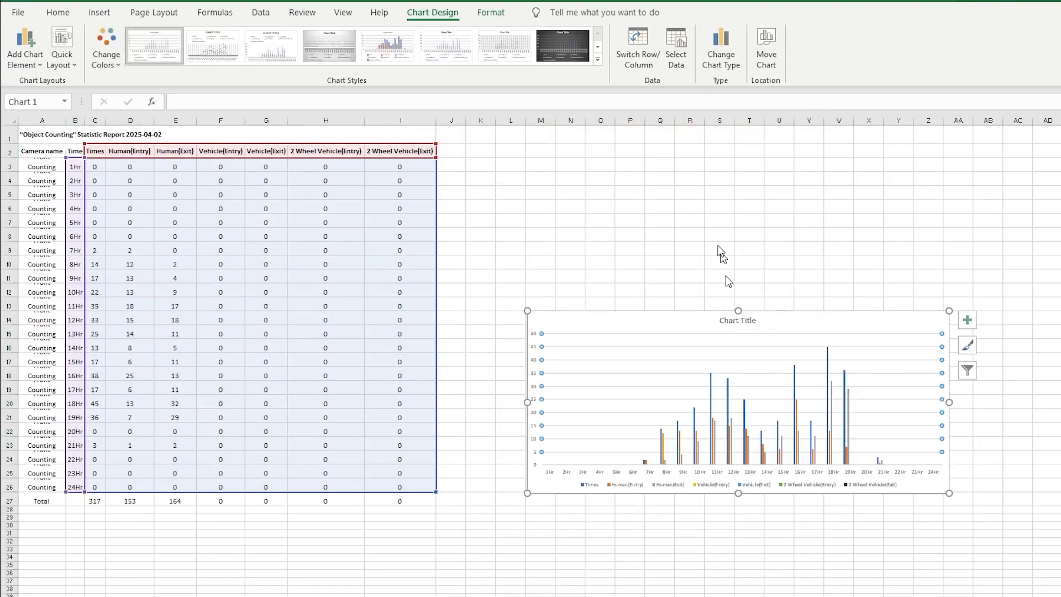
drag(723, 303, 641, 160)
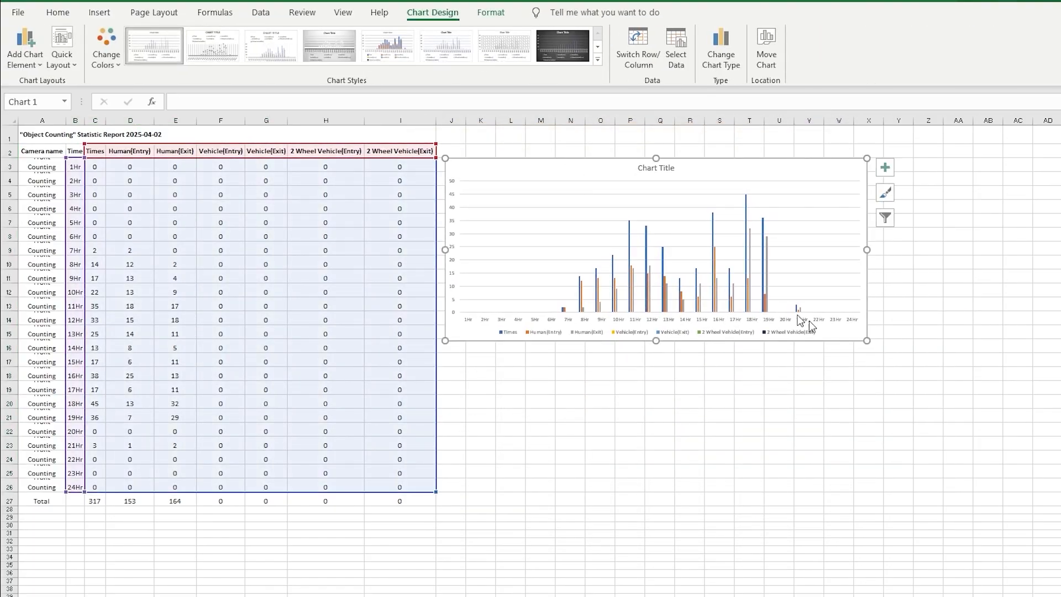
drag(866, 342, 977, 435)
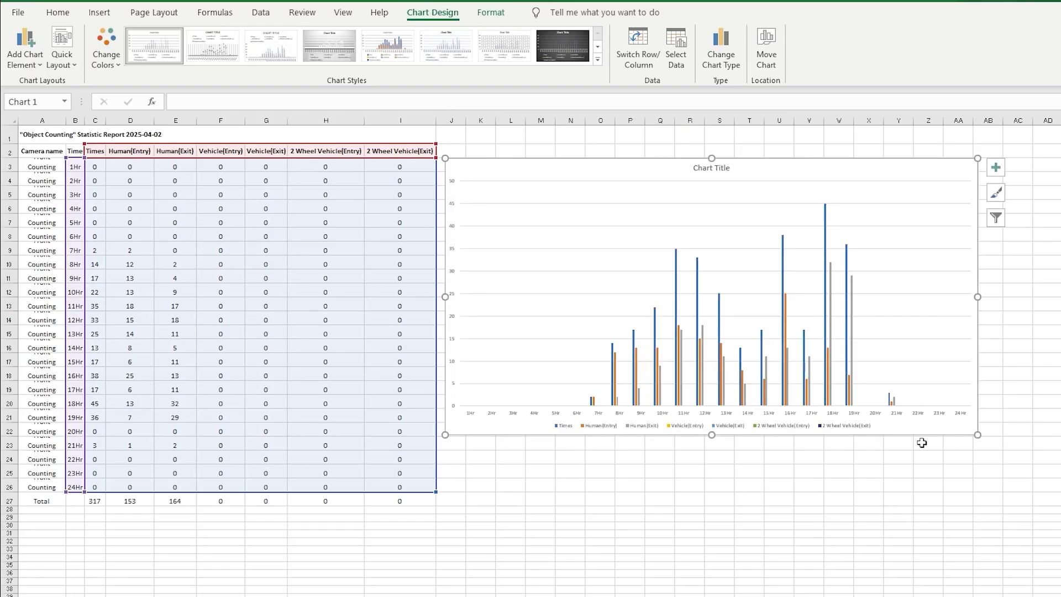
click(807, 499)
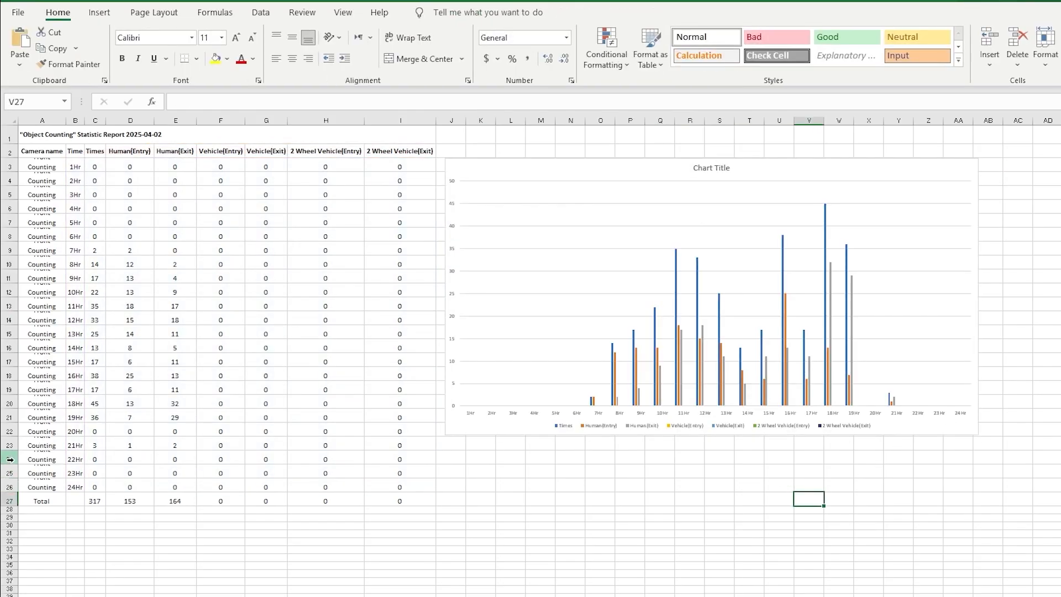
Step: Delete rows 24 to 26, which hold the 22Hr to 24Hr entries
drag(10, 460, 10, 487)
right_click(11, 489)
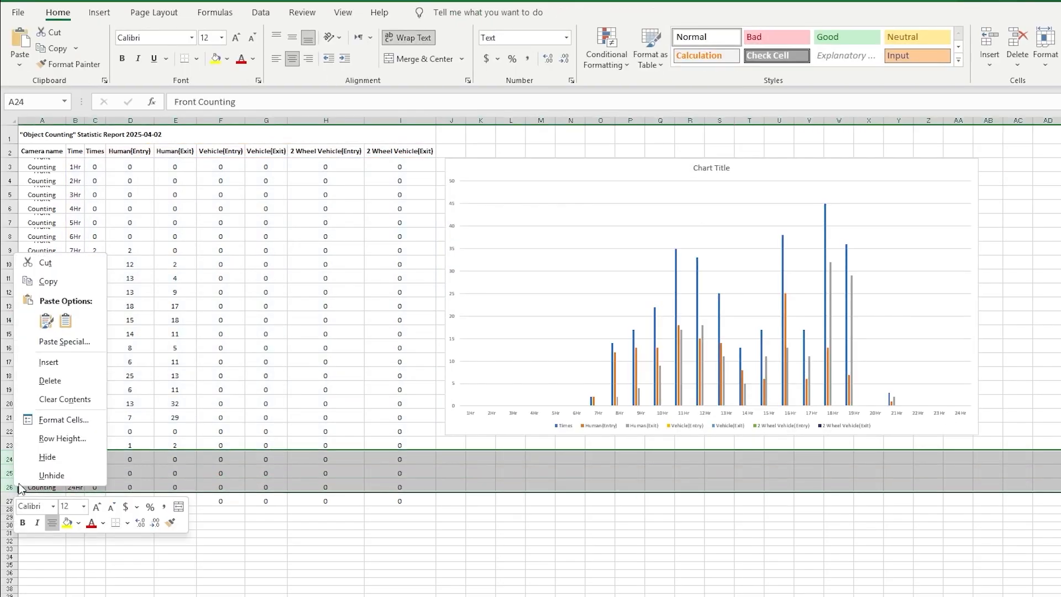
click(49, 381)
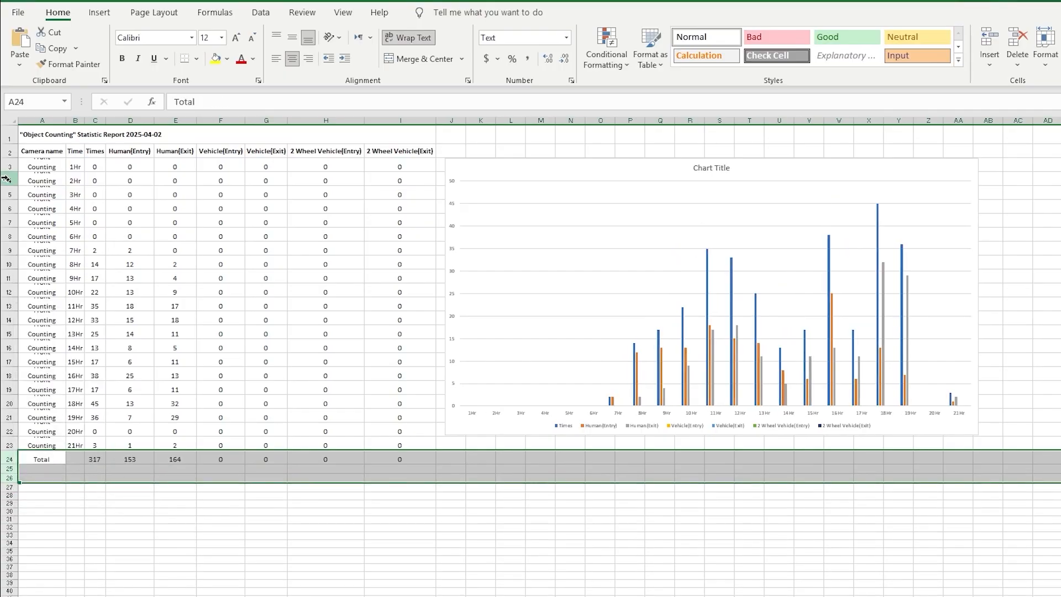
Step: Delete rows 3 to 8, which hold the 1Hr to 6Hr entries, and check the chart
drag(6, 167, 3, 231)
right_click(2, 228)
click(73, 352)
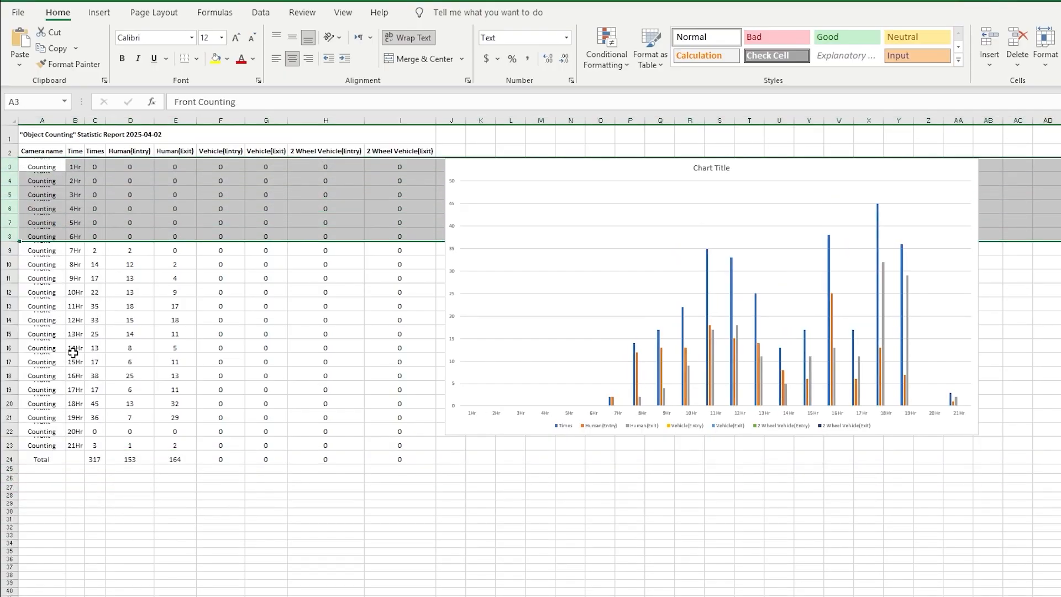
click(807, 339)
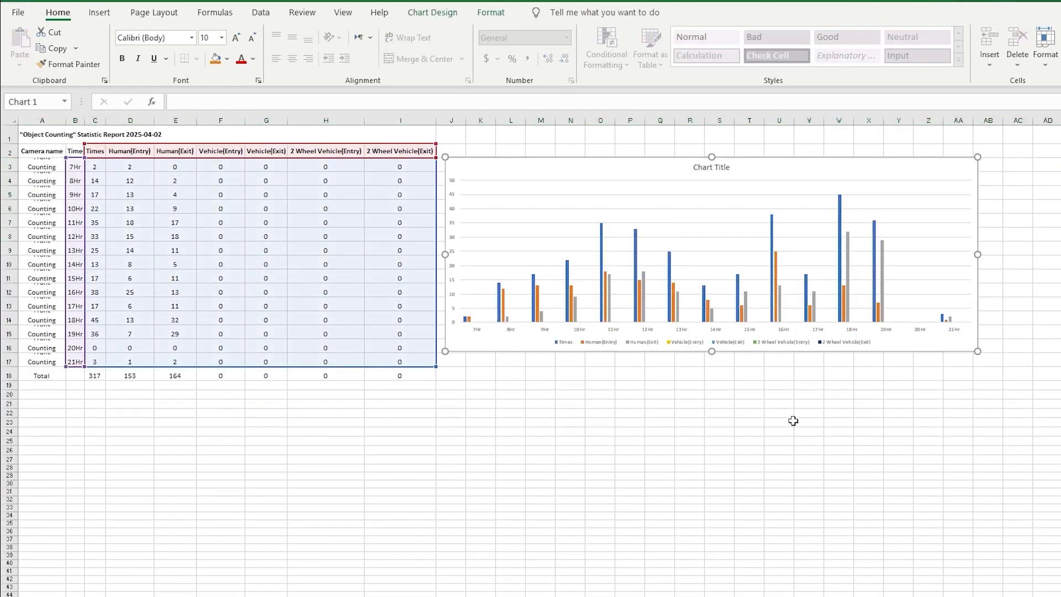
click(793, 421)
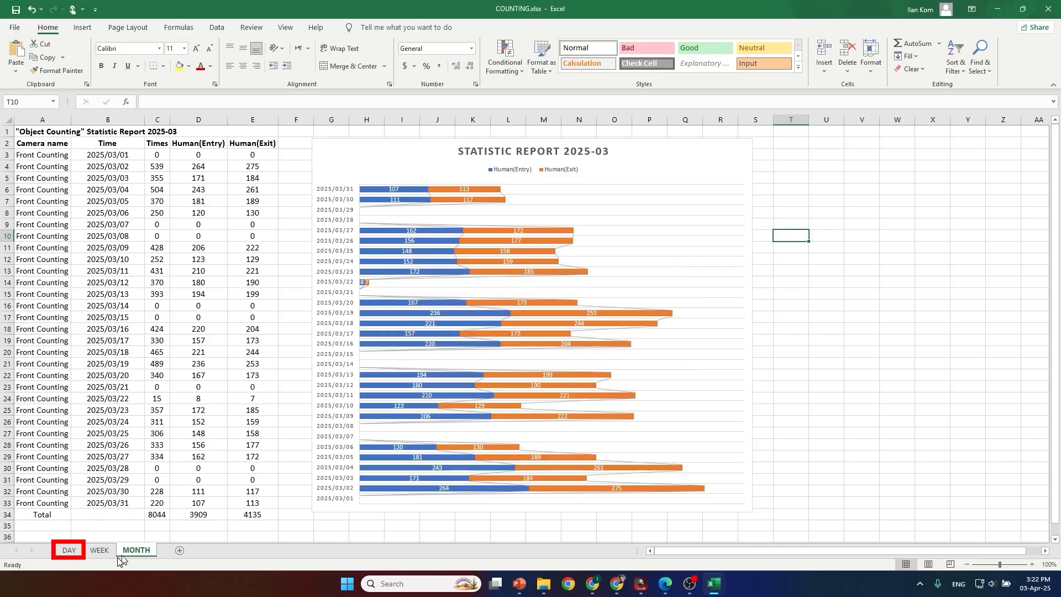
Step: Switch to the COUNTING.xlsx workbook and examine the example charts on its DAY, WEEK and MONTH sheets
click(68, 555)
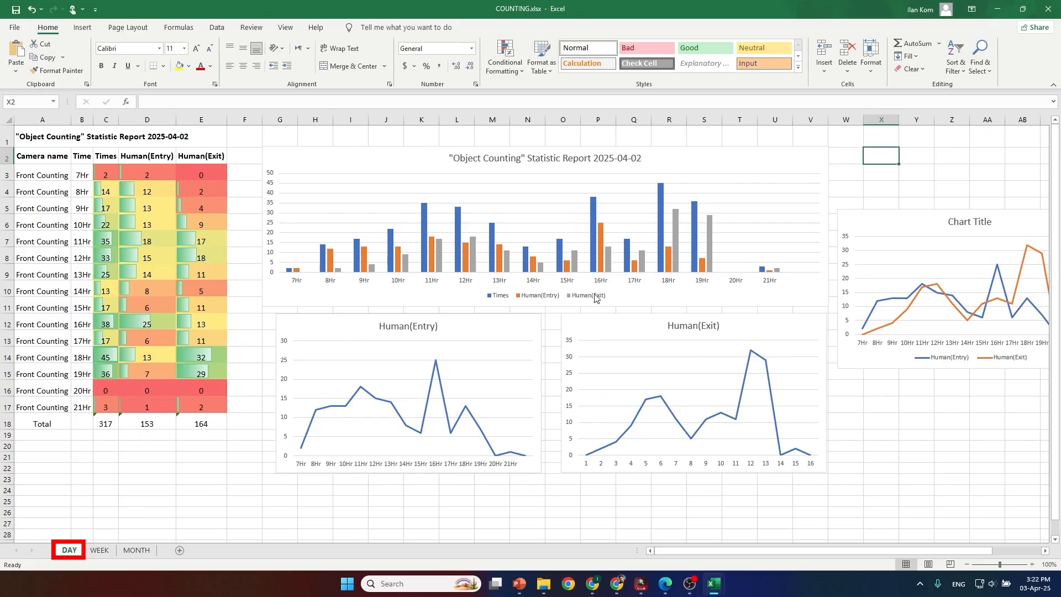
click(95, 556)
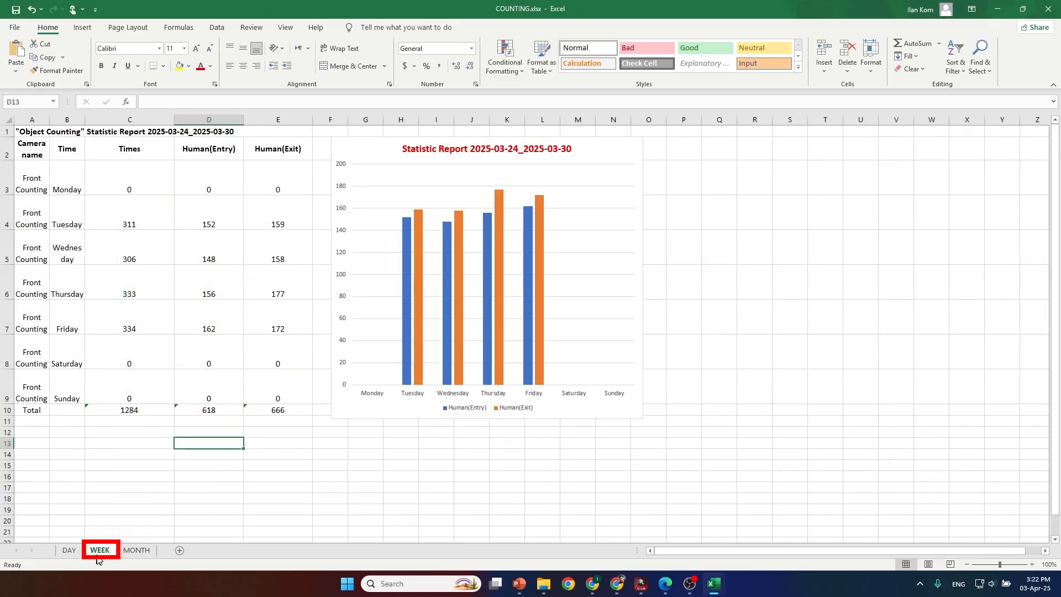
click(140, 551)
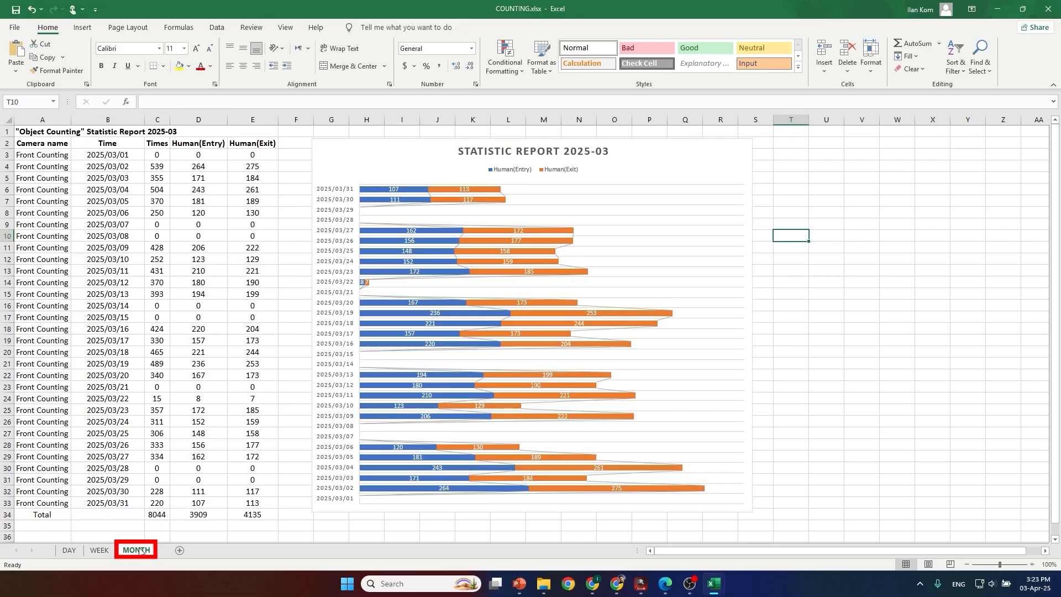
click(103, 550)
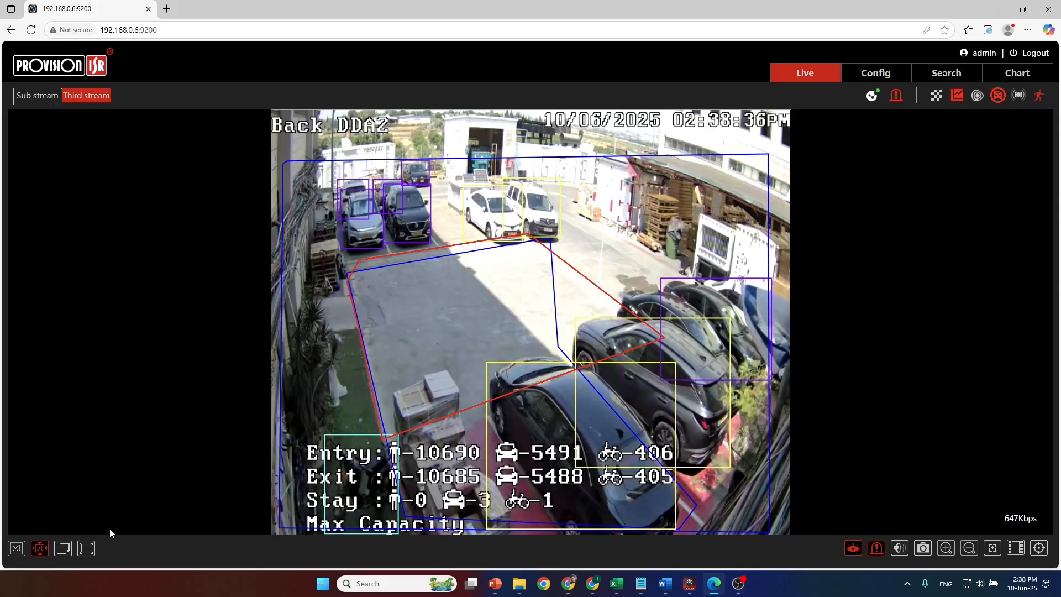
Step: Switch to the camera's web interface and open the Object Counting (Area) analytics settings
click(884, 72)
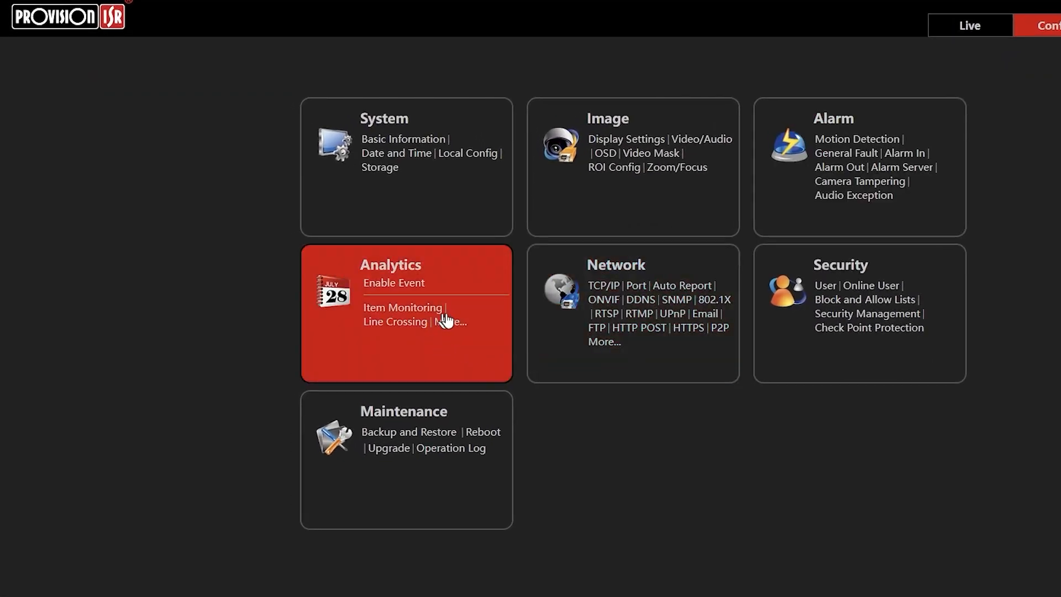
click(450, 322)
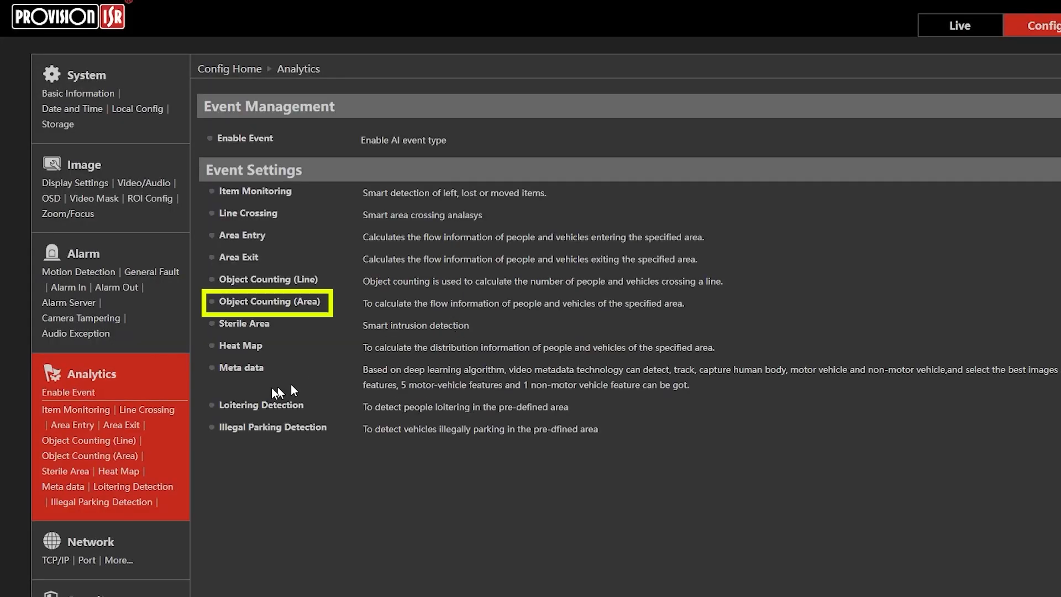
click(261, 301)
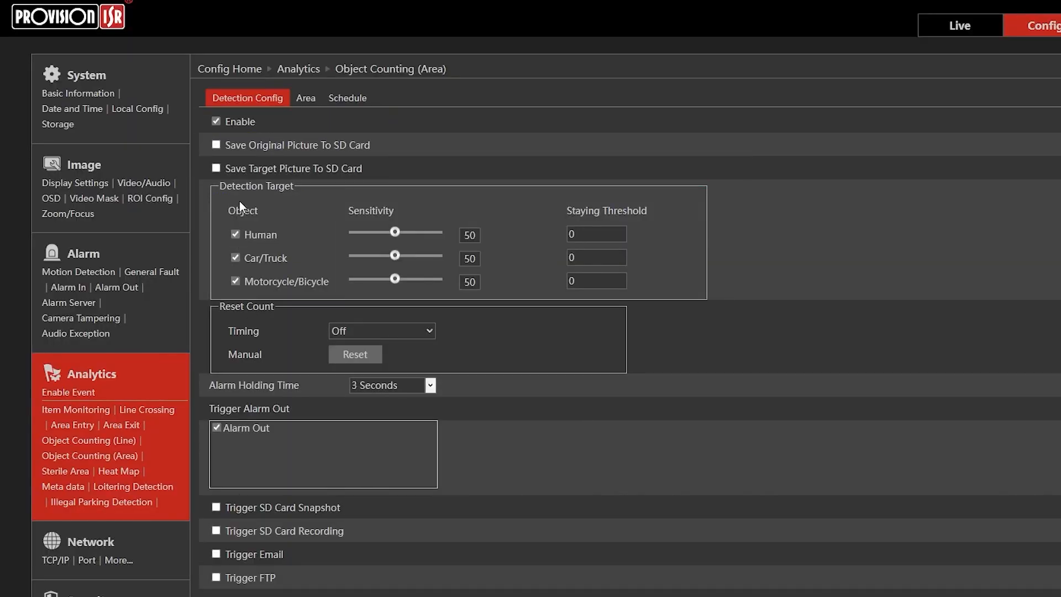
Step: Check the camera's counting area settings, and open the statistics page for area-based object counting
click(306, 100)
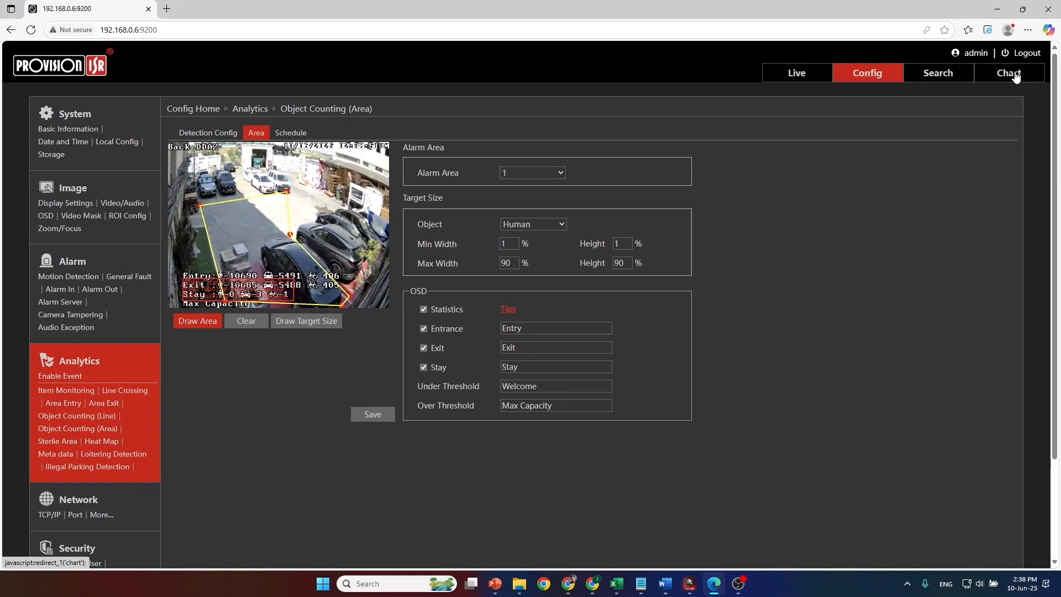
click(1059, 63)
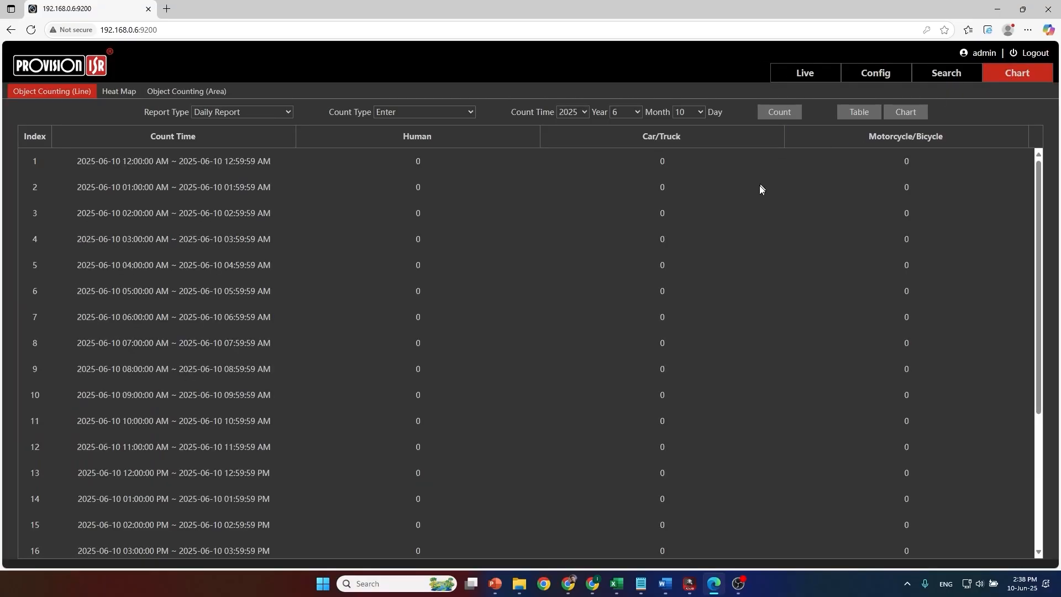
click(181, 93)
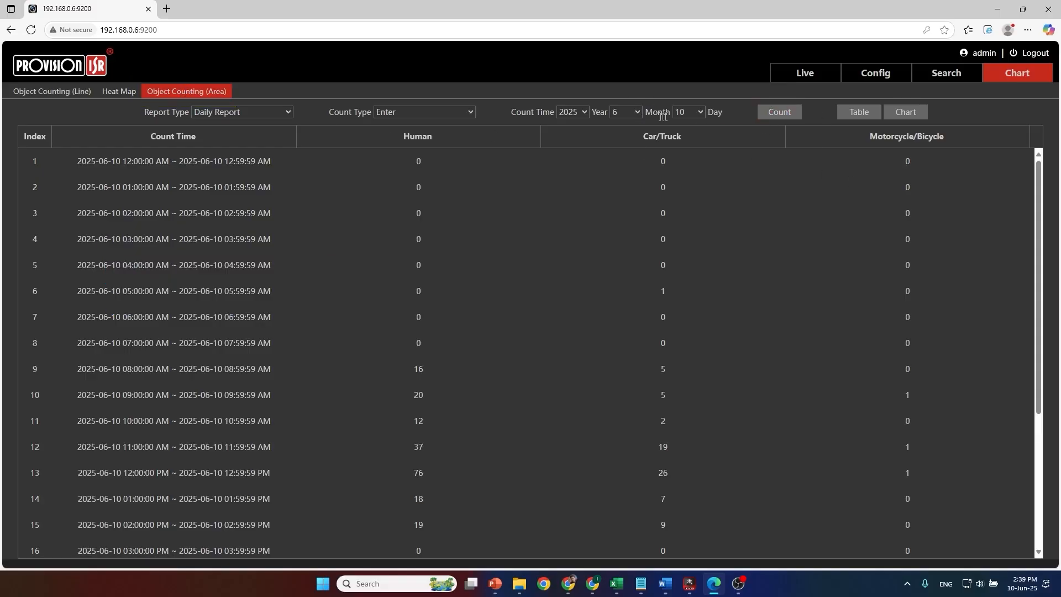
Step: Generate the daily Enter count report for 9 June 2025 and display it as a chart
click(688, 113)
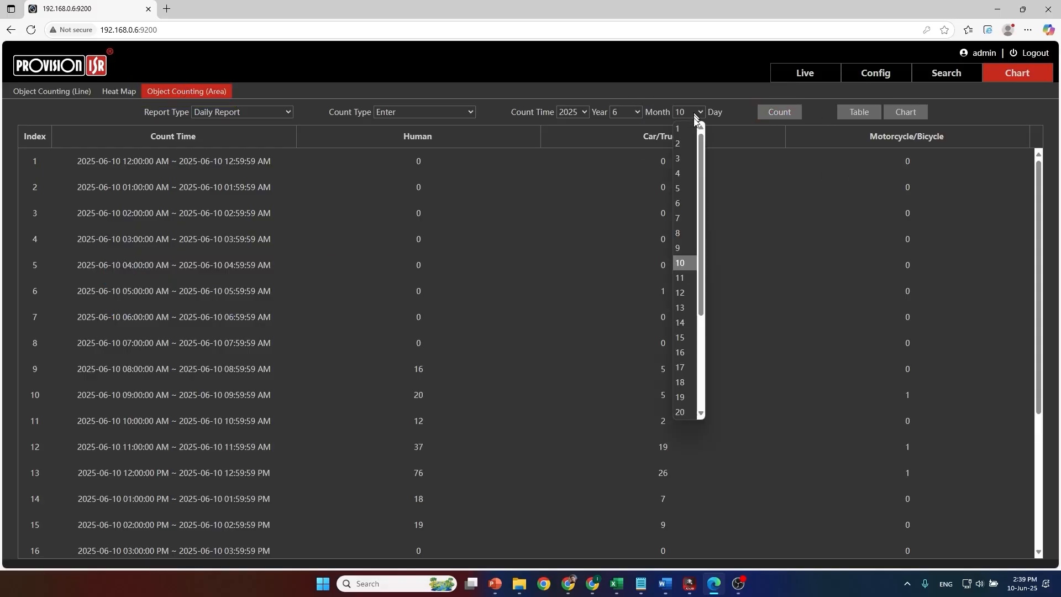
click(679, 247)
click(766, 113)
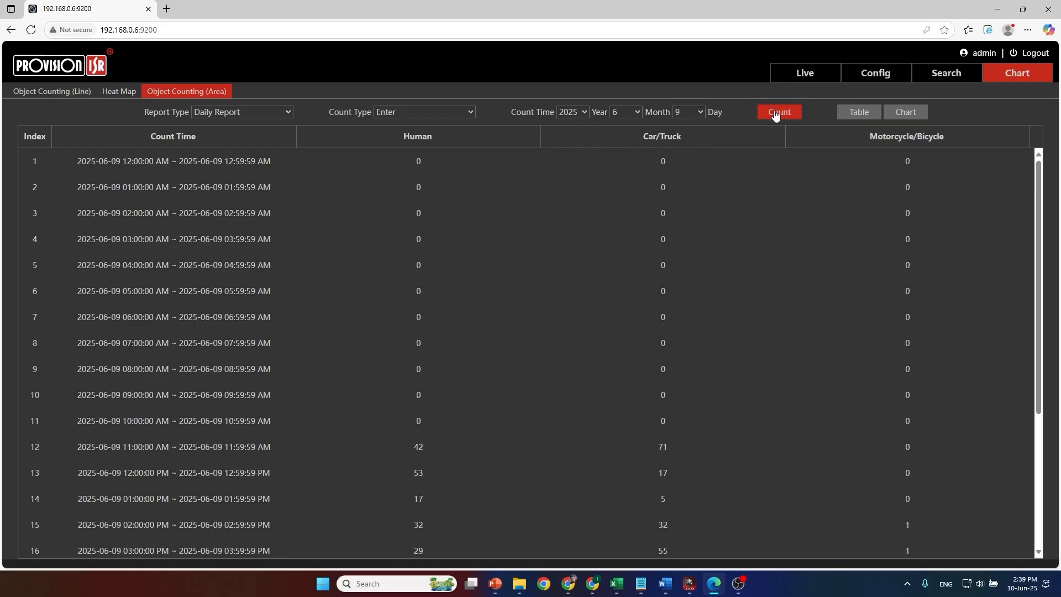
click(901, 115)
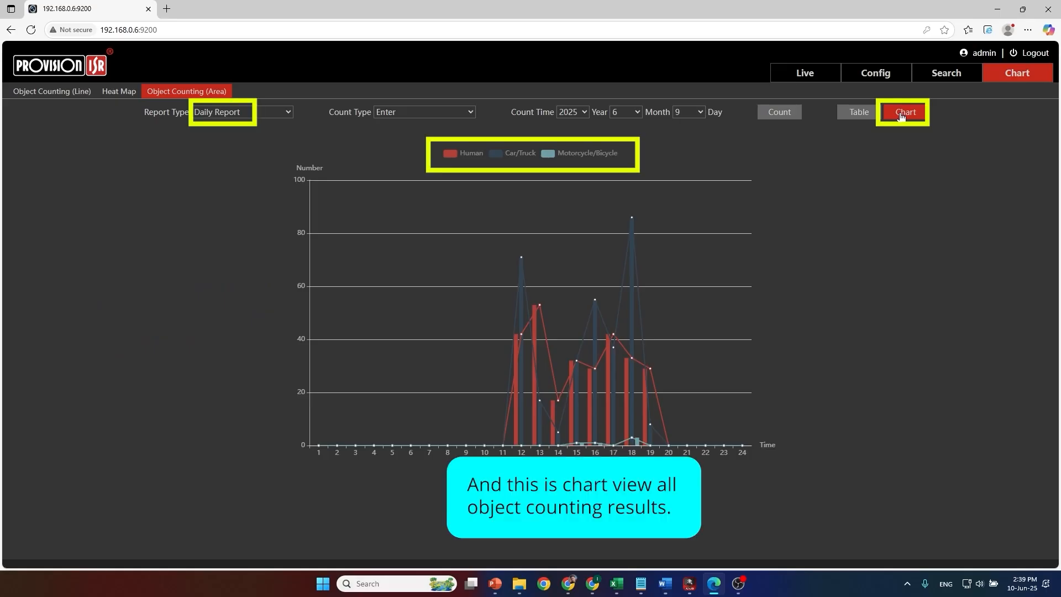
Step: Change the count type to Exit and recalculate the daily chart for 9 June 2025
click(453, 111)
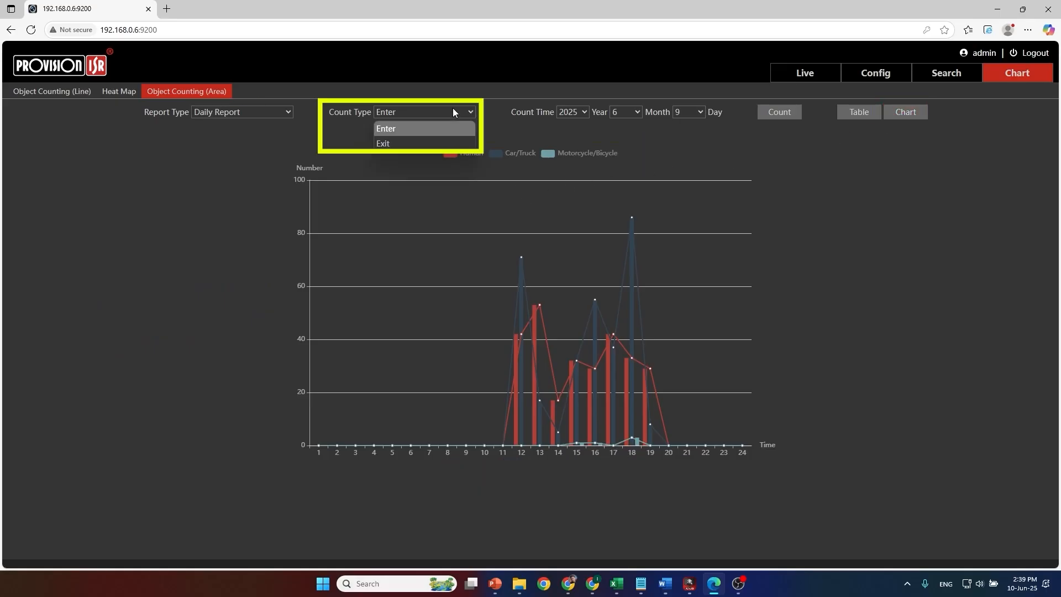
click(430, 146)
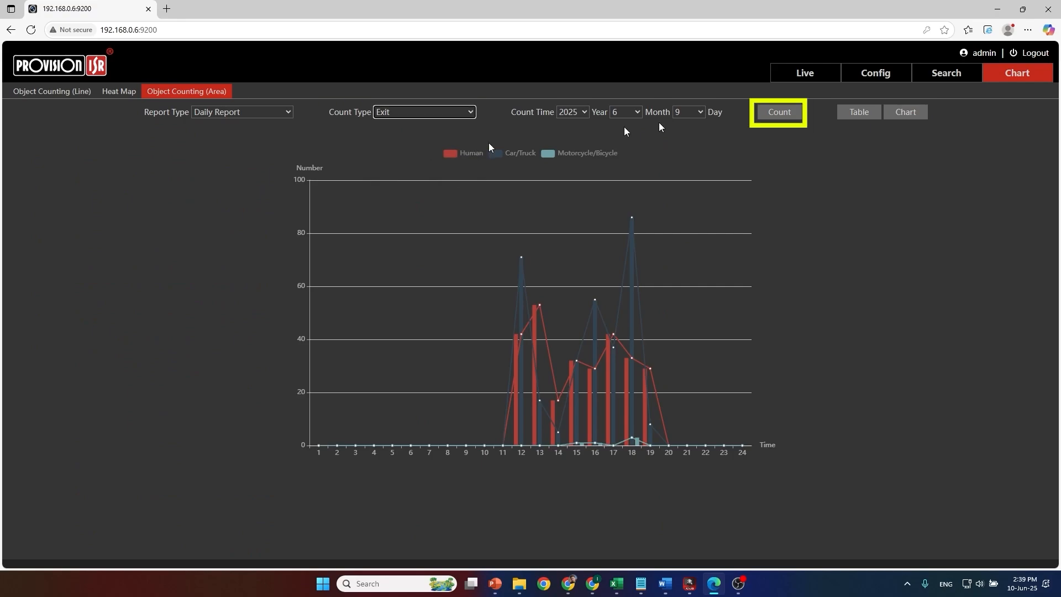
click(770, 112)
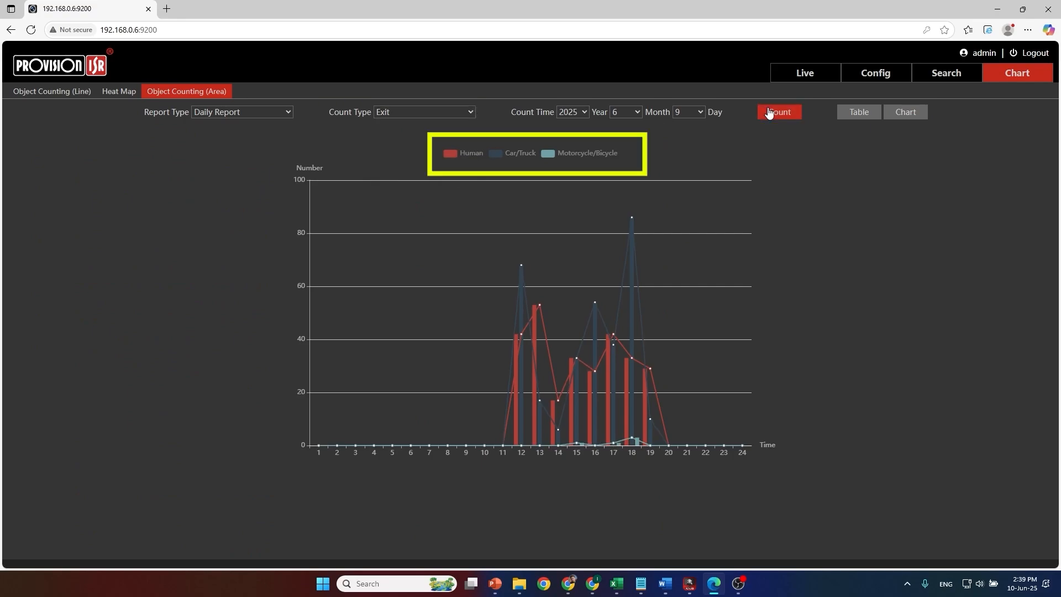
Step: Hide the Car/Truck and Motorcycle/Bicycle series in the Exit chart, and restore both series
click(503, 156)
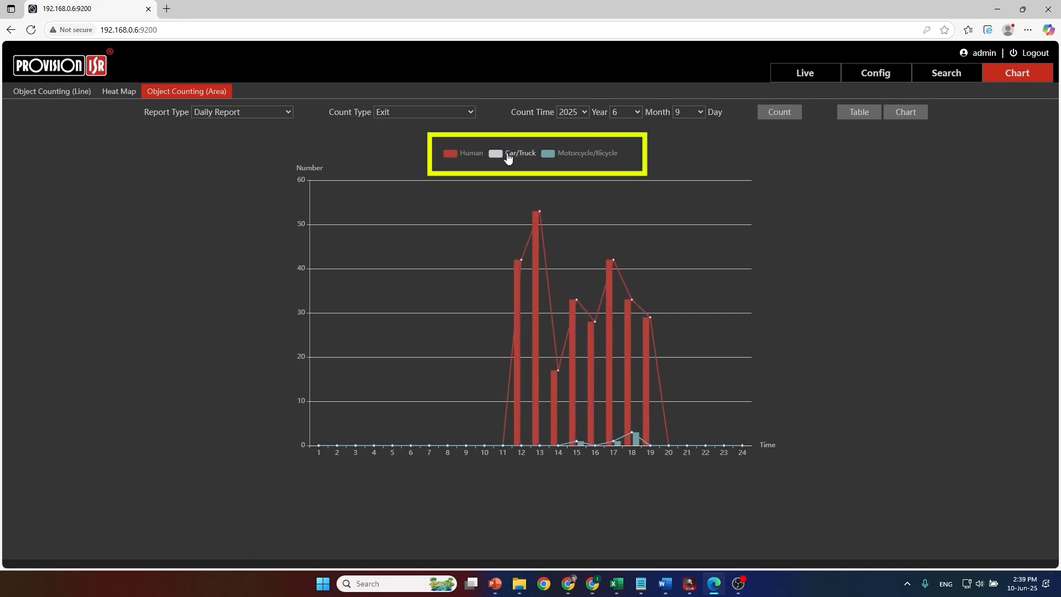
click(548, 155)
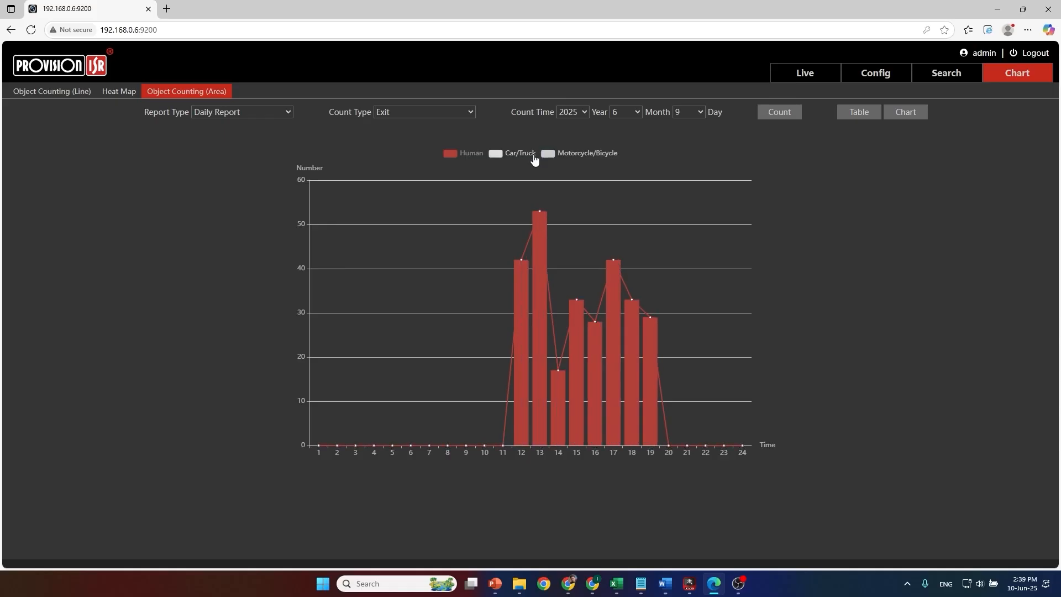
click(547, 155)
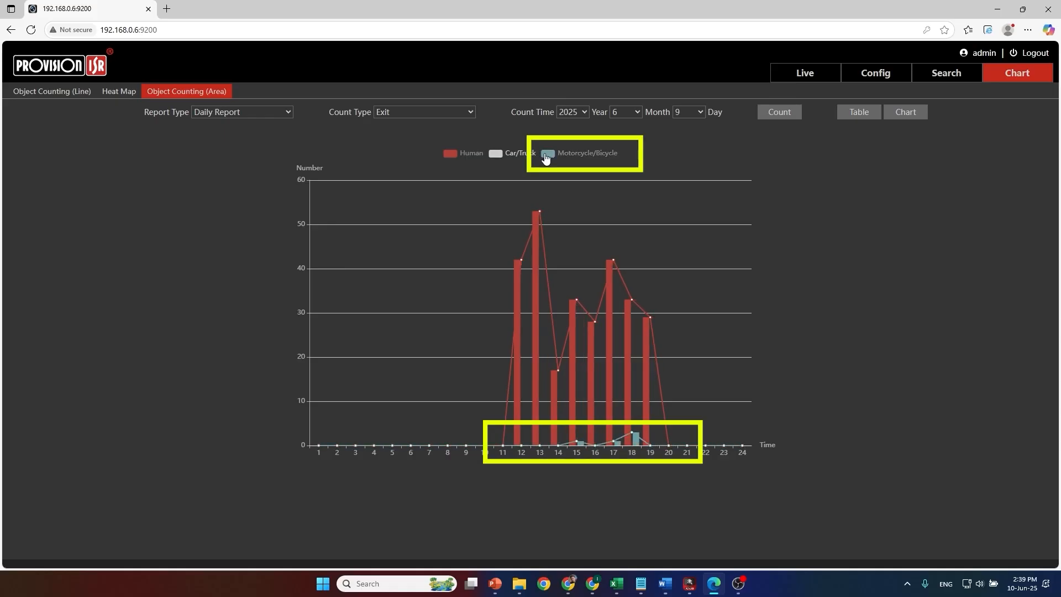
click(509, 156)
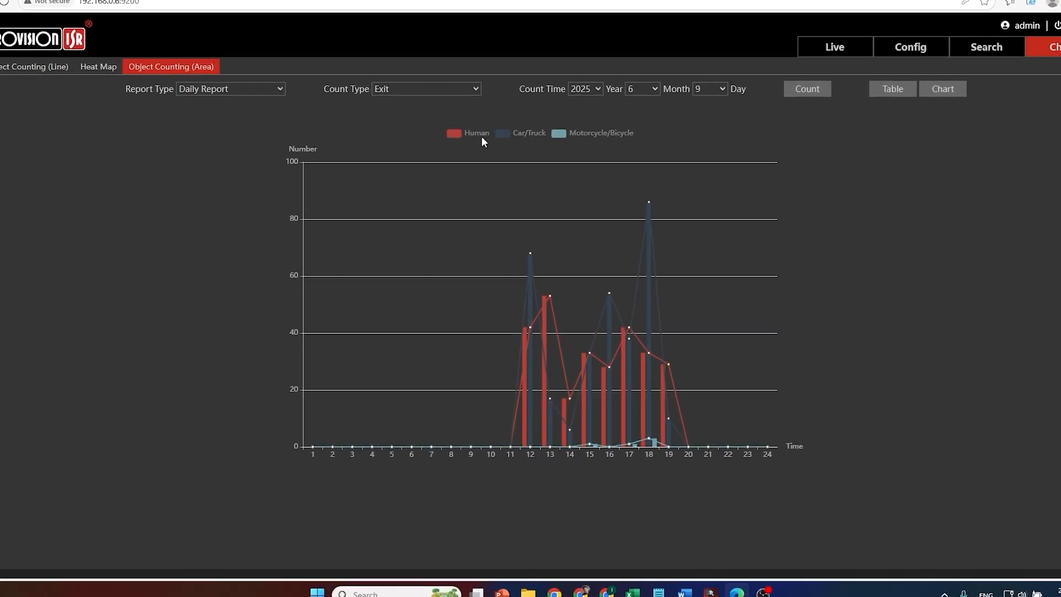
Step: With the Human series hidden, recalculate the daily Exit chart for 10 June 2025, and restore the Human series
click(459, 111)
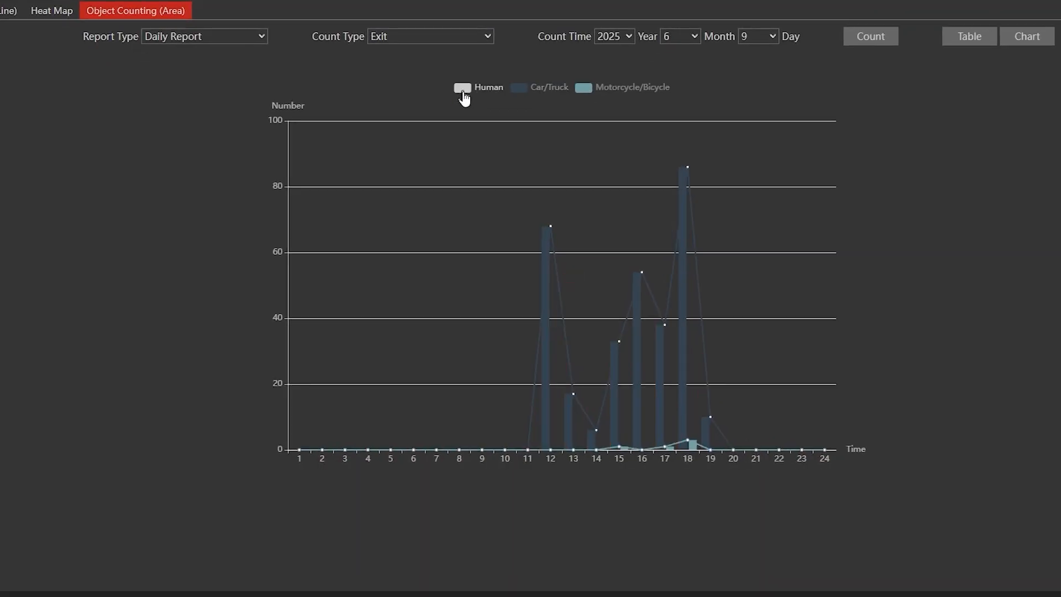
click(754, 33)
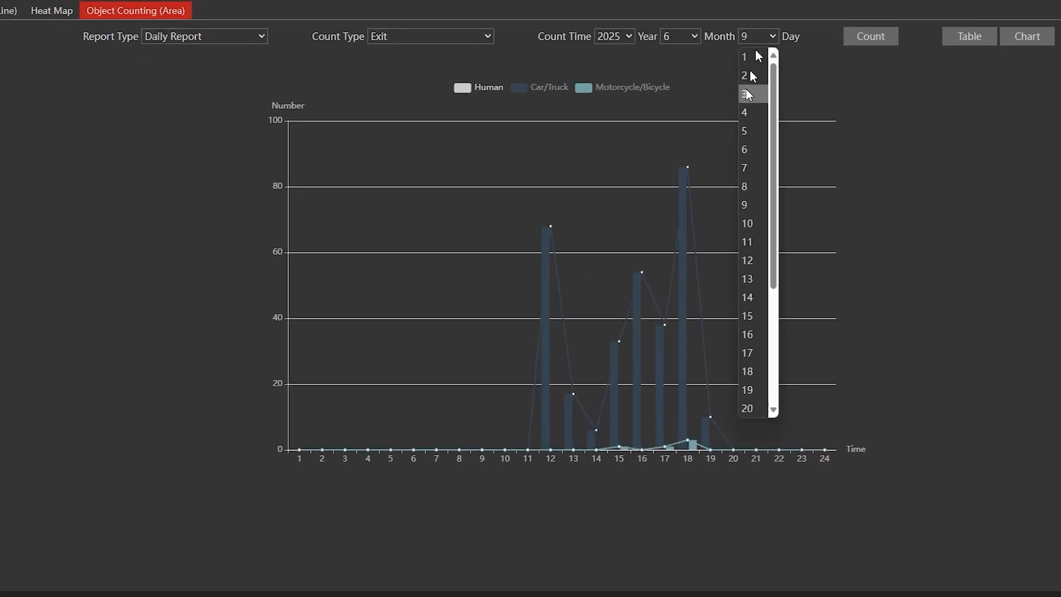
click(745, 223)
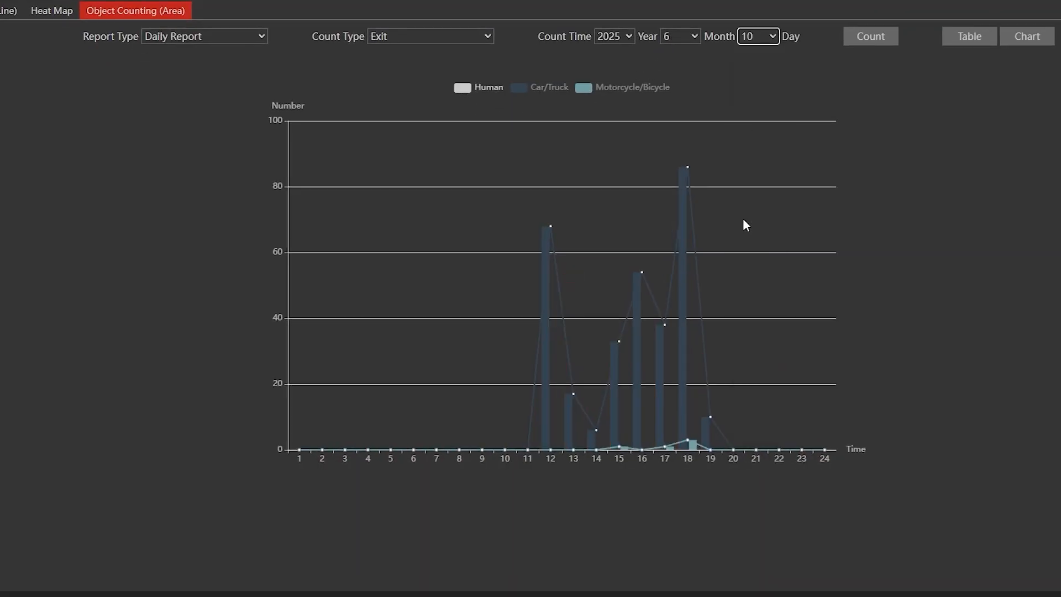
click(861, 44)
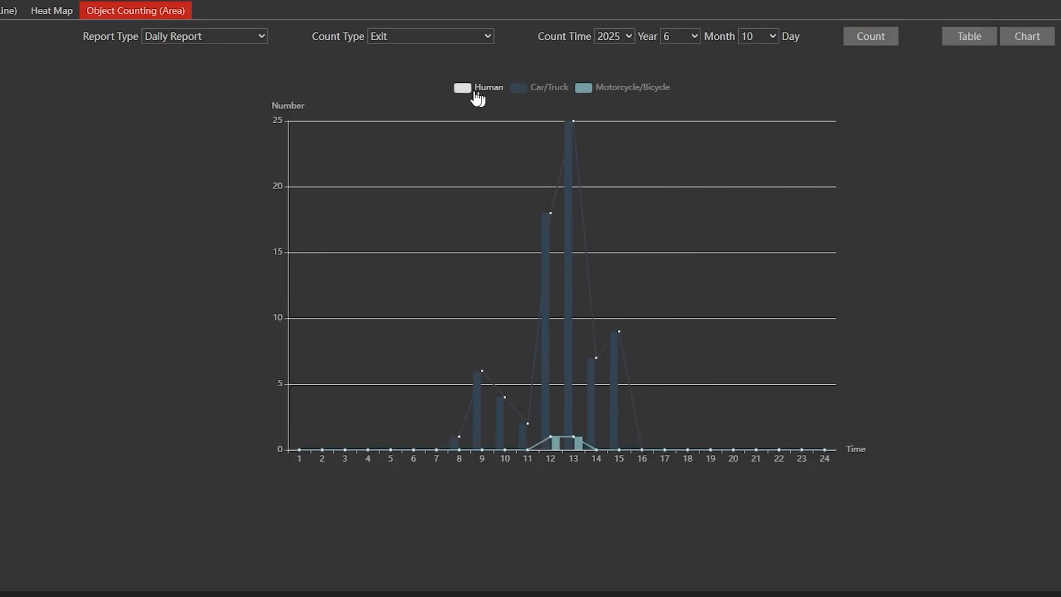
click(465, 88)
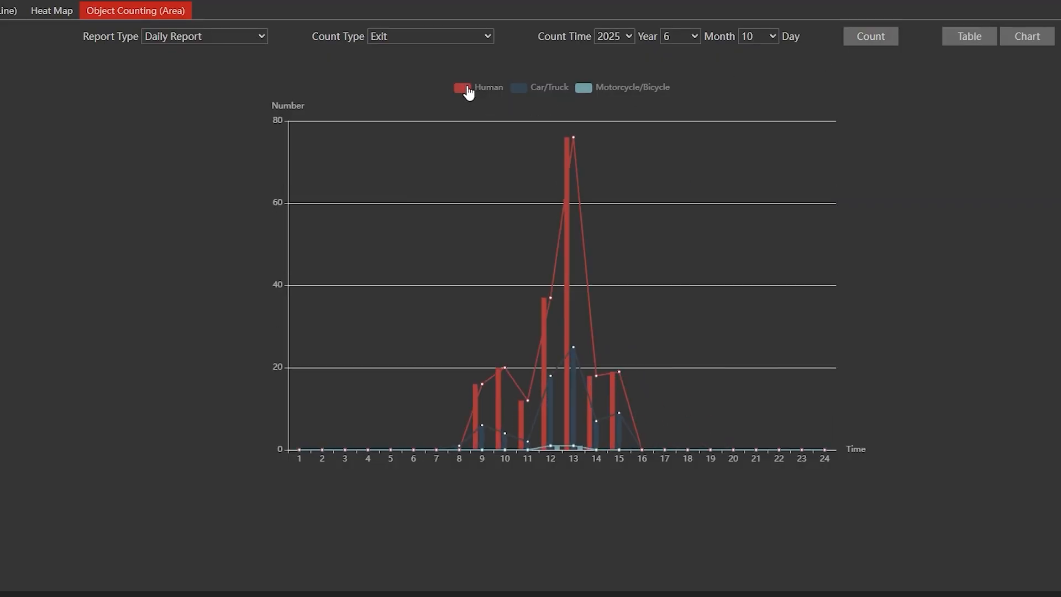
Step: Generate the Exit chart as a weekly report for week 2 of June 2025
click(236, 41)
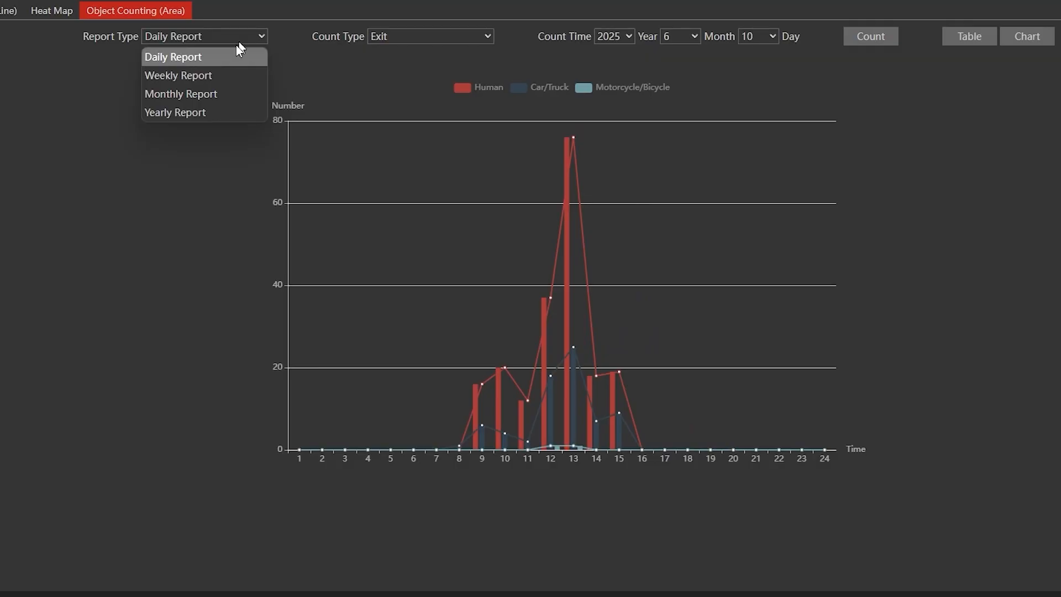
click(230, 76)
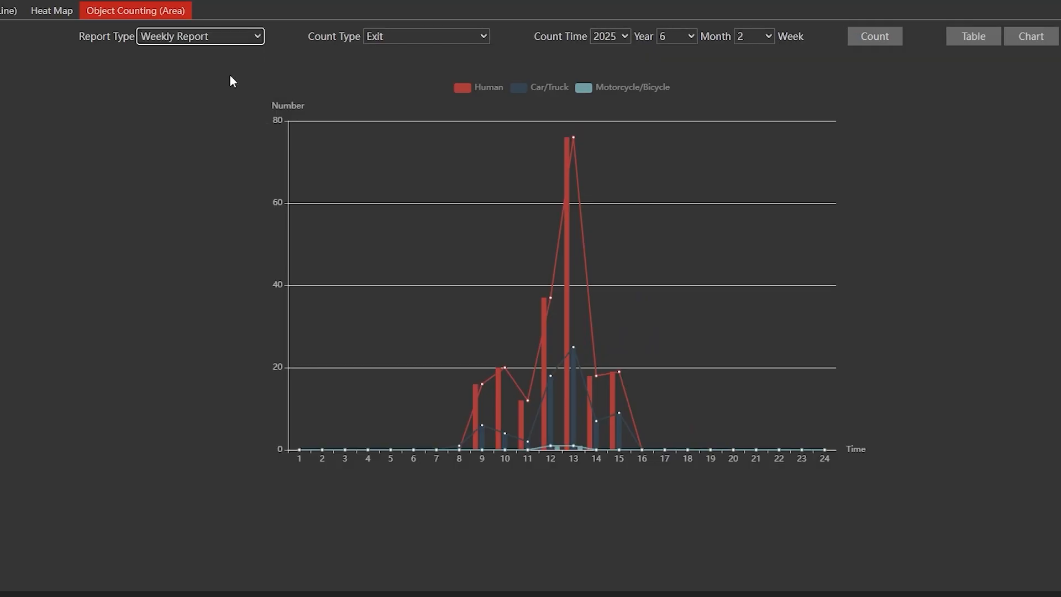
click(862, 40)
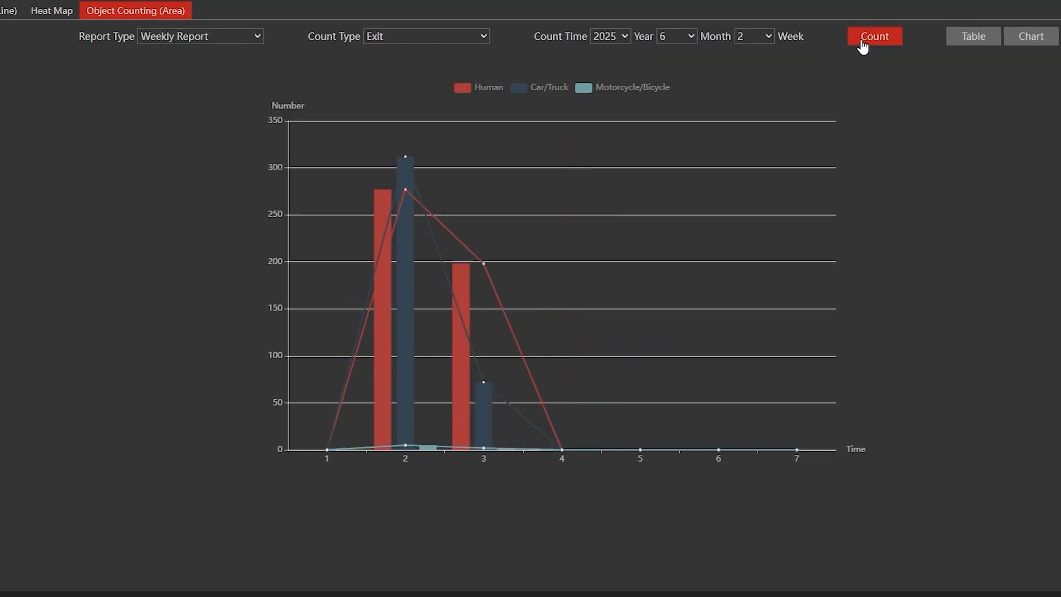
Step: Generate the Exit chart as a monthly report for June 2025, followed by a yearly report
click(149, 38)
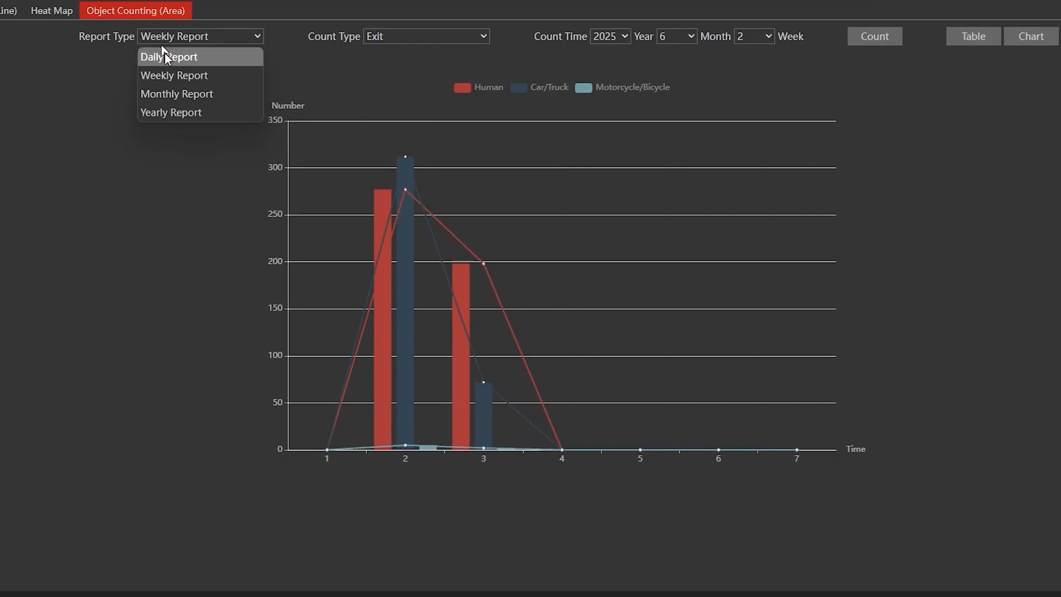
click(173, 93)
click(823, 43)
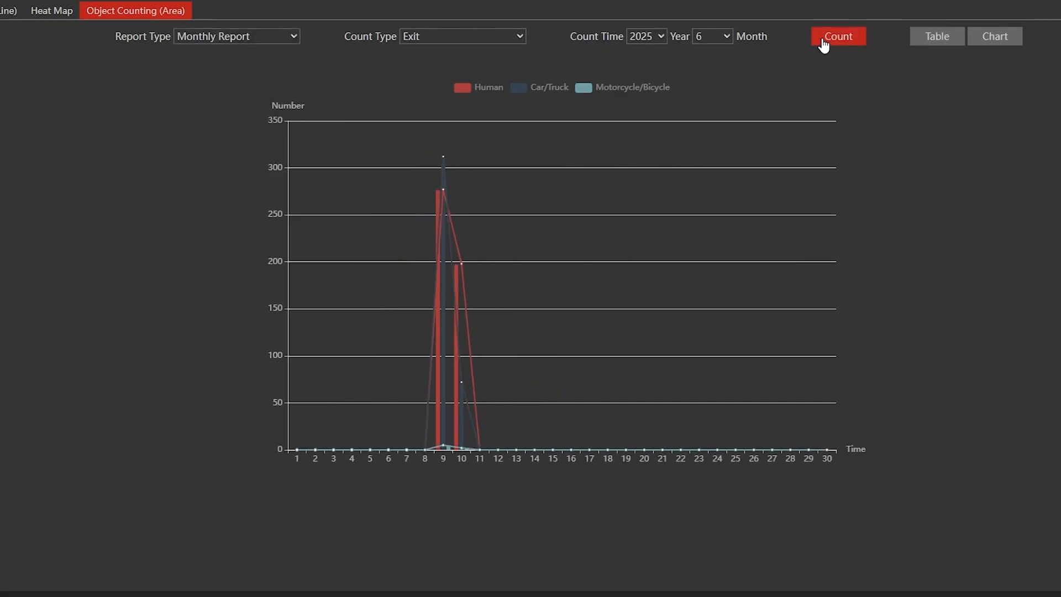
click(224, 41)
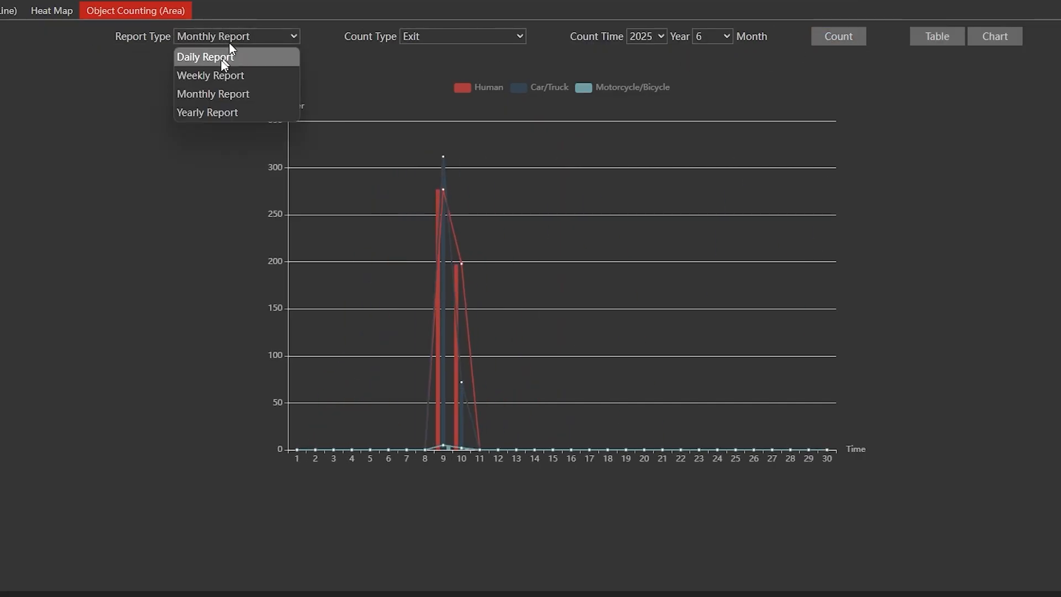
click(216, 112)
click(789, 37)
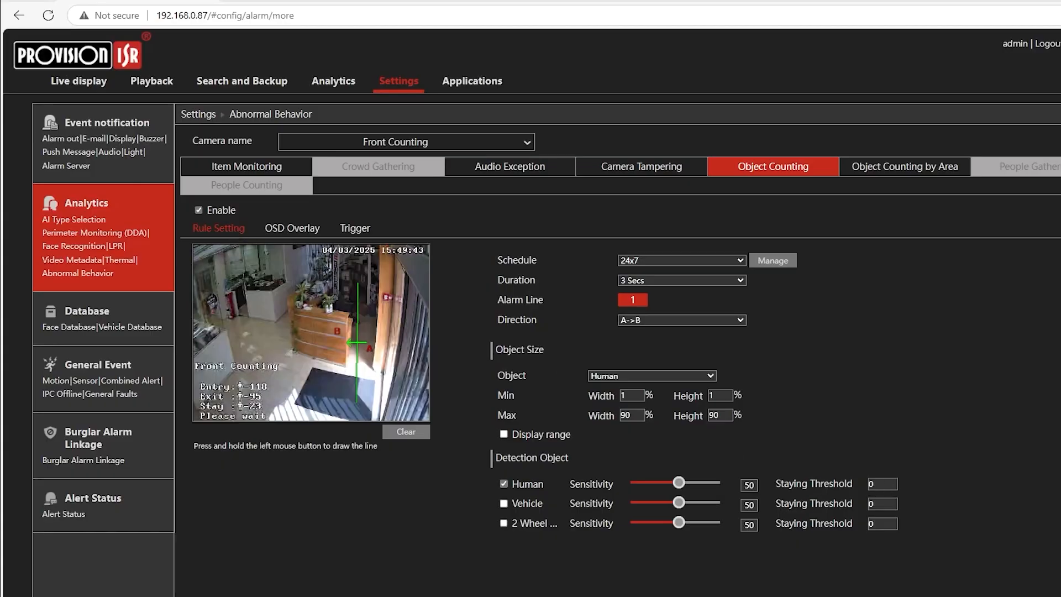
Step: Set the Human staying threshold to 23 in the Front Counting camera's Object Counting rule and apply it
drag(885, 485, 858, 481)
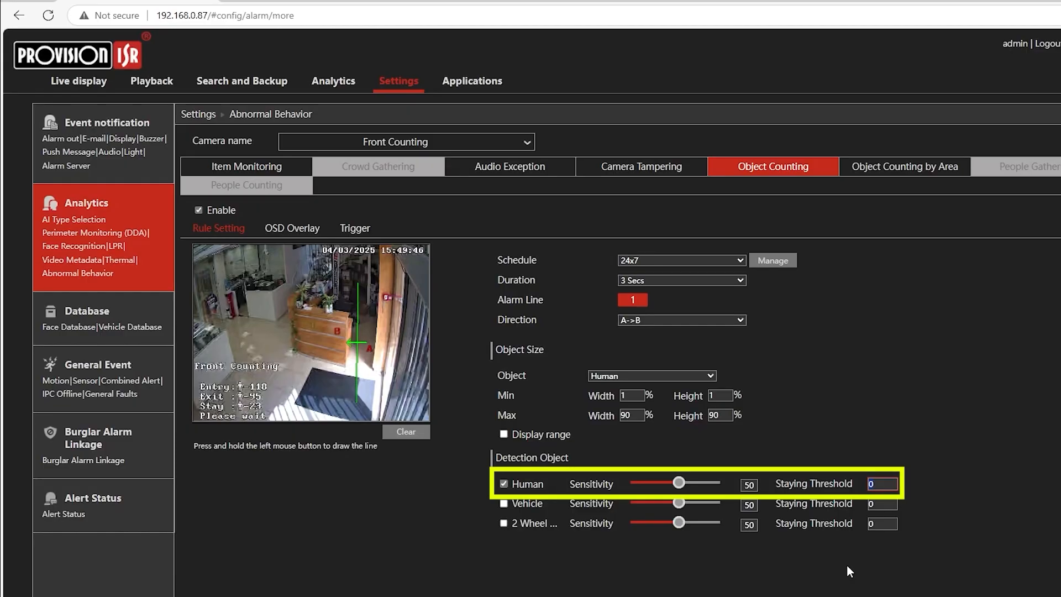
text(23)
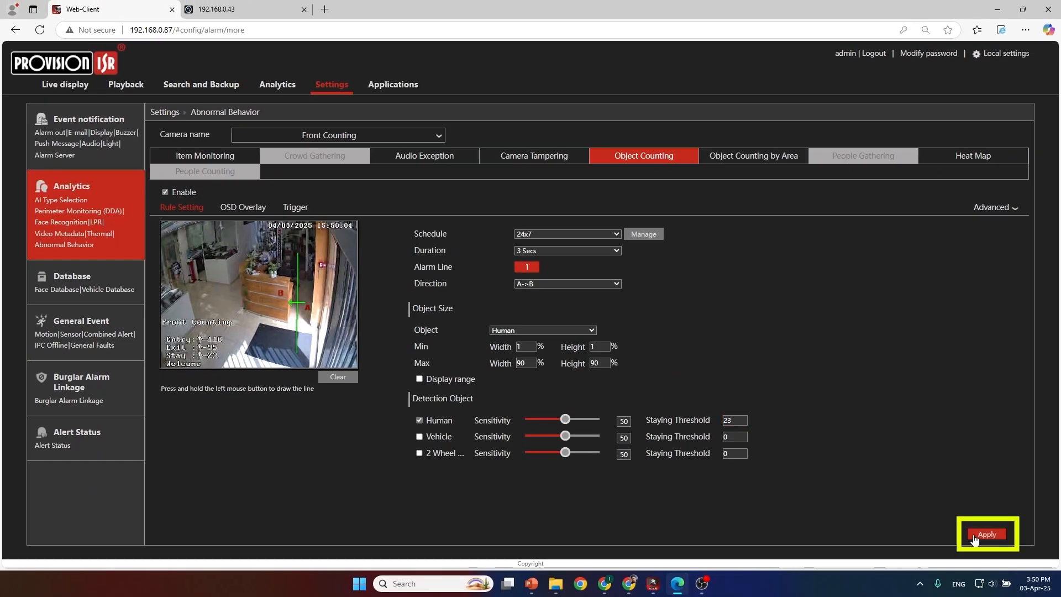
click(974, 534)
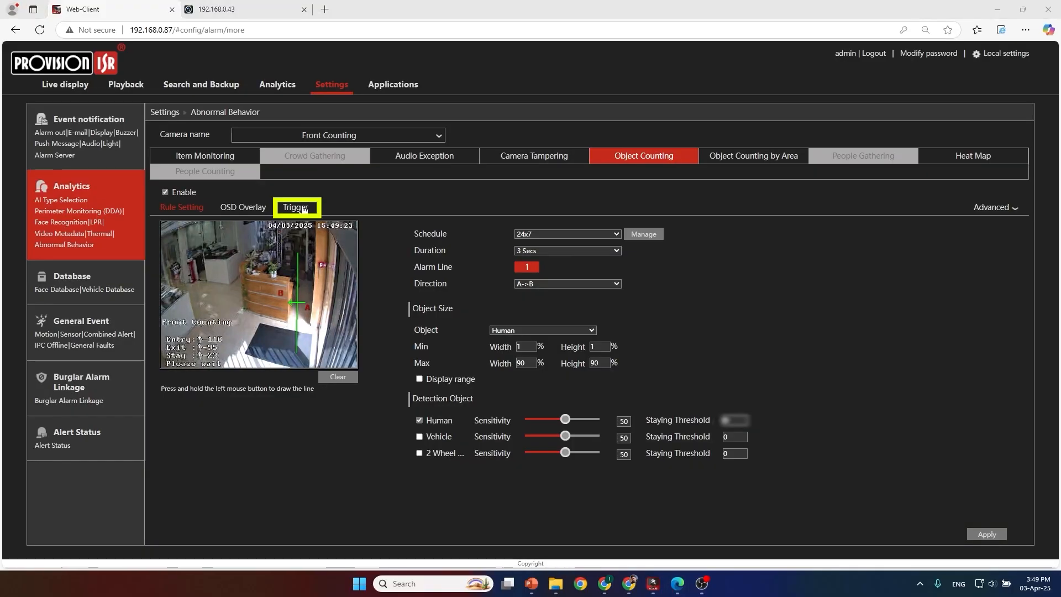
Step: Enable the Snapshot, Push and E-mail triggers for the Front Counting camera's object counting event
click(303, 209)
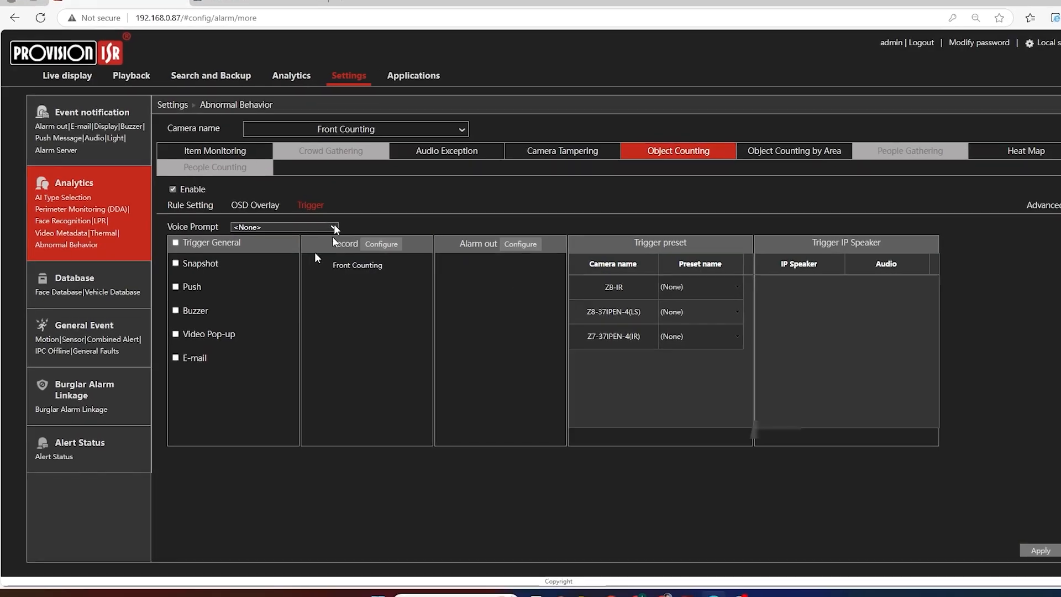
click(196, 373)
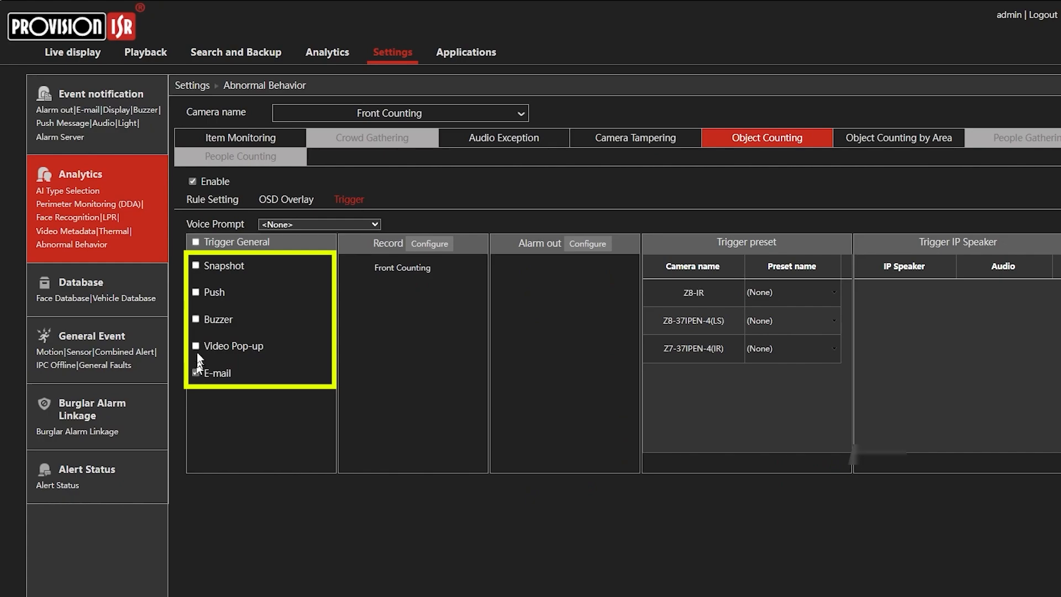
click(197, 265)
Step: Add AlarmOut1 as the triggered alarm output, apply the trigger settings, and return to the counting rule settings
click(588, 247)
click(515, 241)
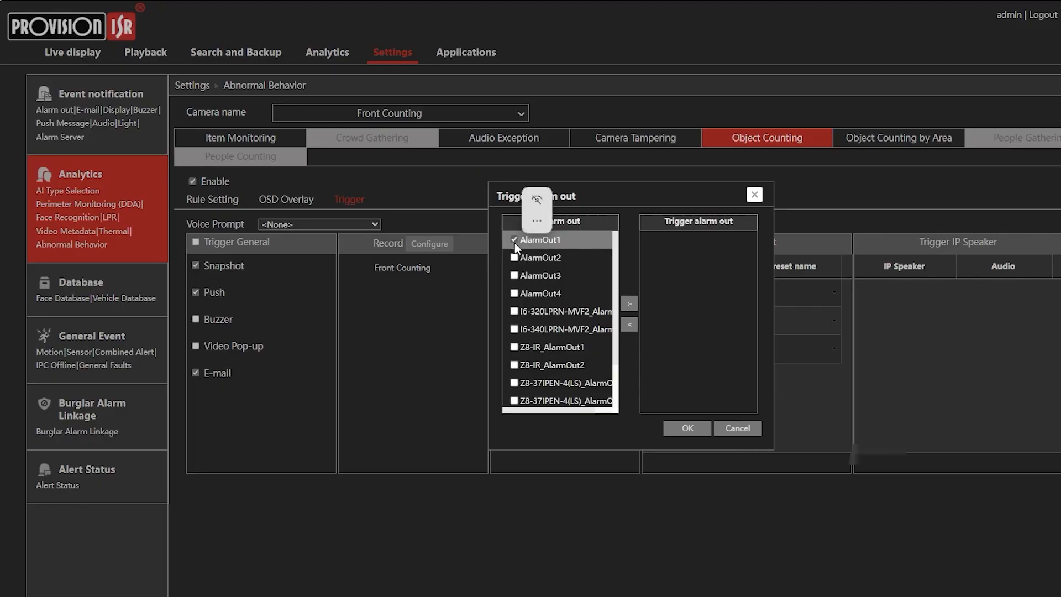
click(628, 304)
click(687, 427)
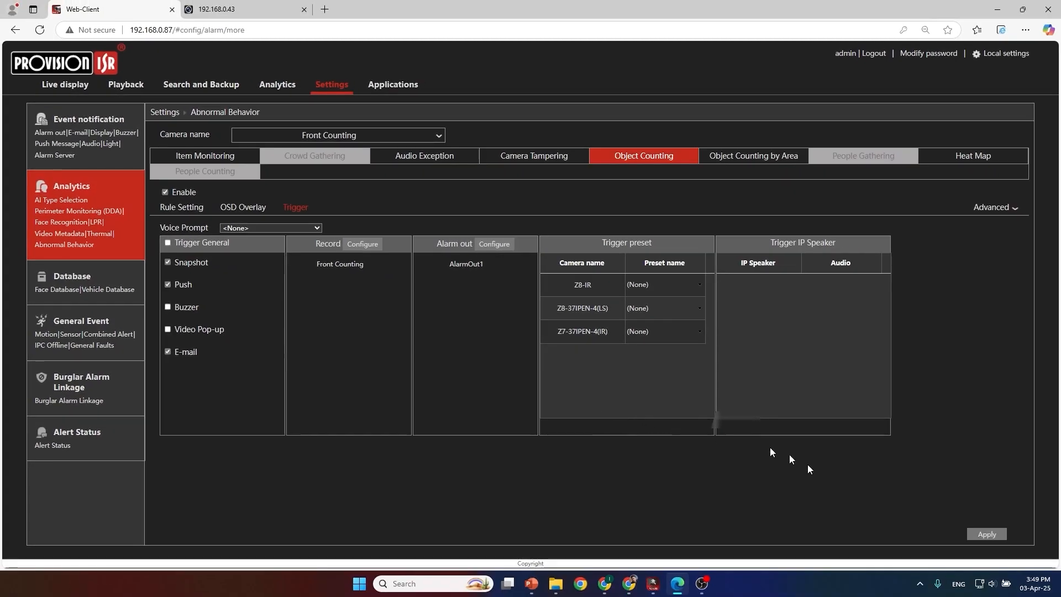
click(979, 534)
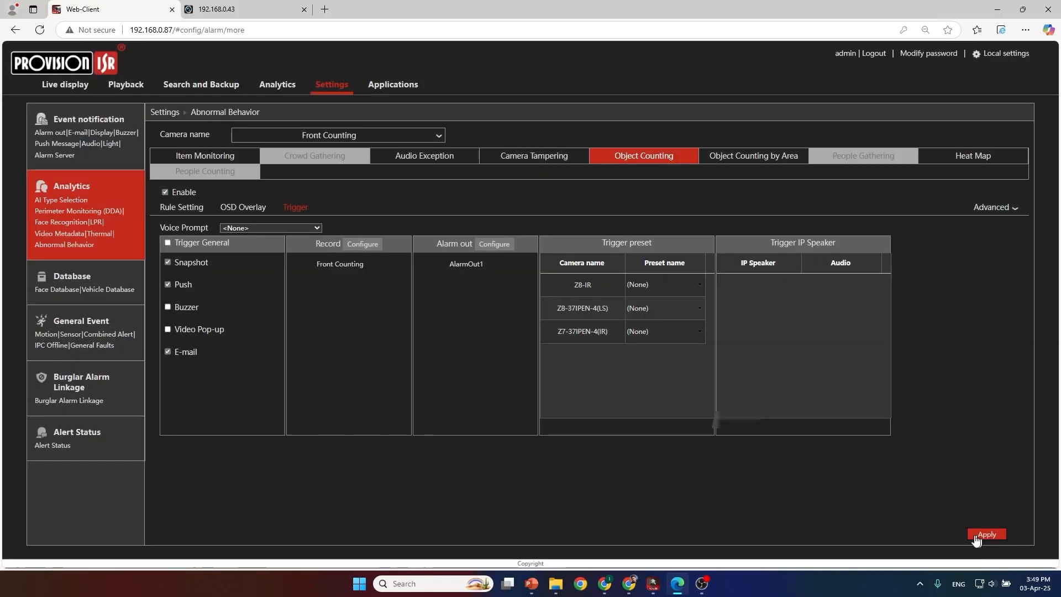
click(195, 209)
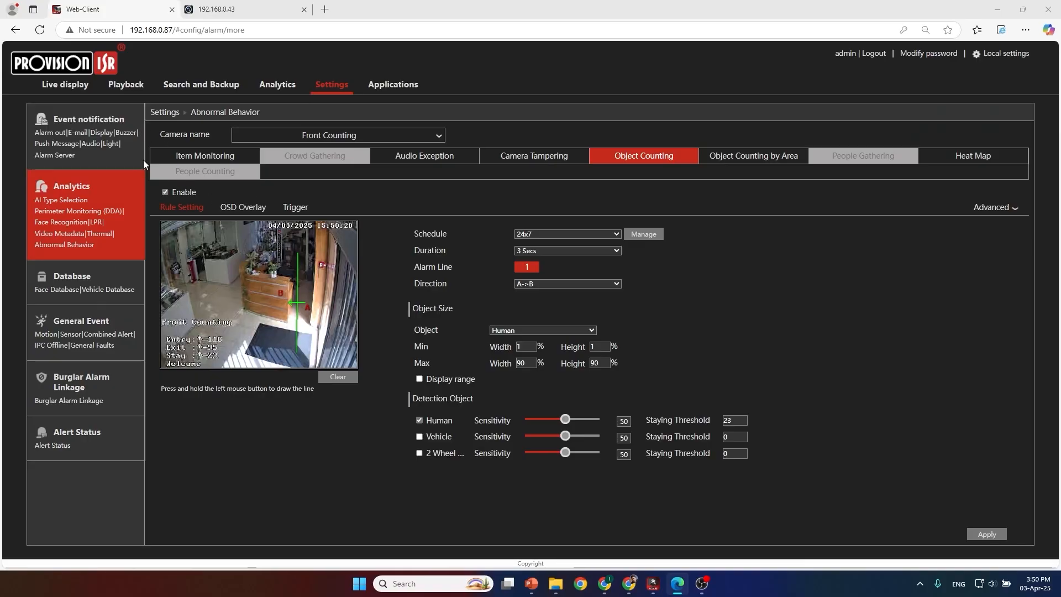
Step: Check the Front Counting live view, switch to Gmail, and view the snapshot attached to the Front Counting Object Counting alert e-mail
click(65, 84)
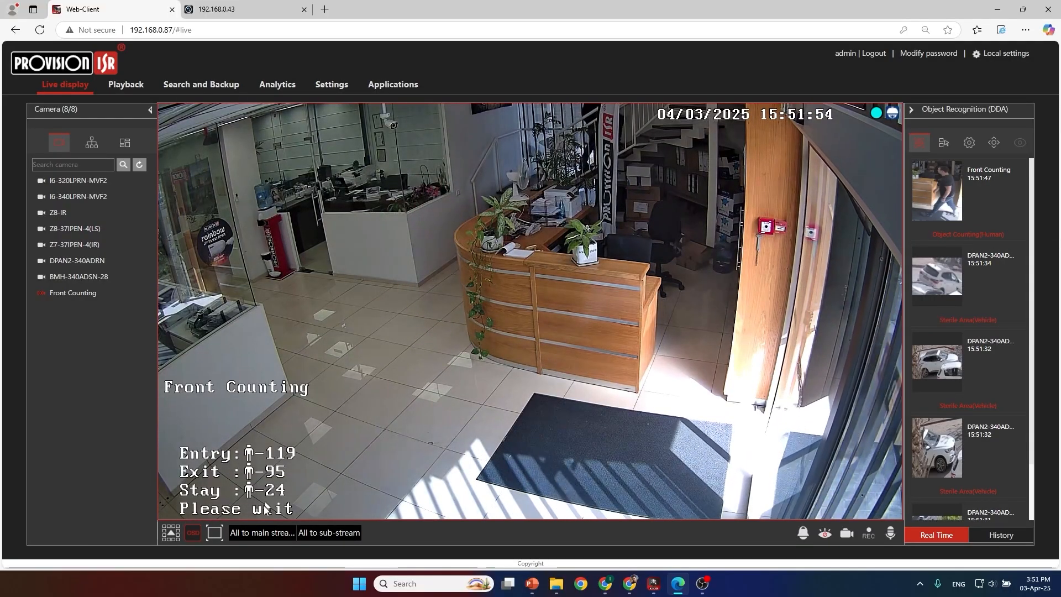
click(605, 585)
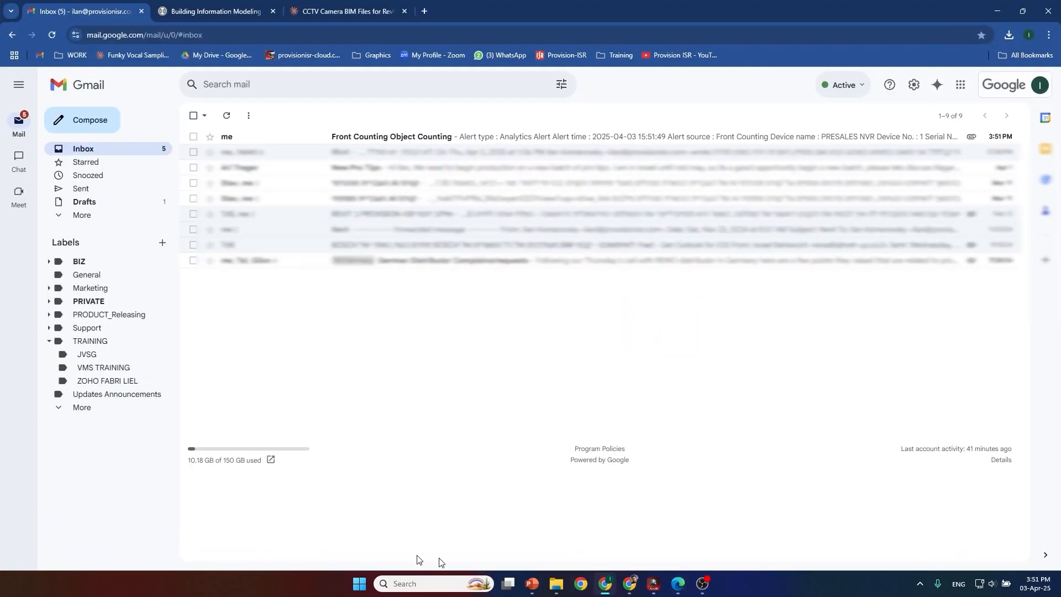
click(399, 136)
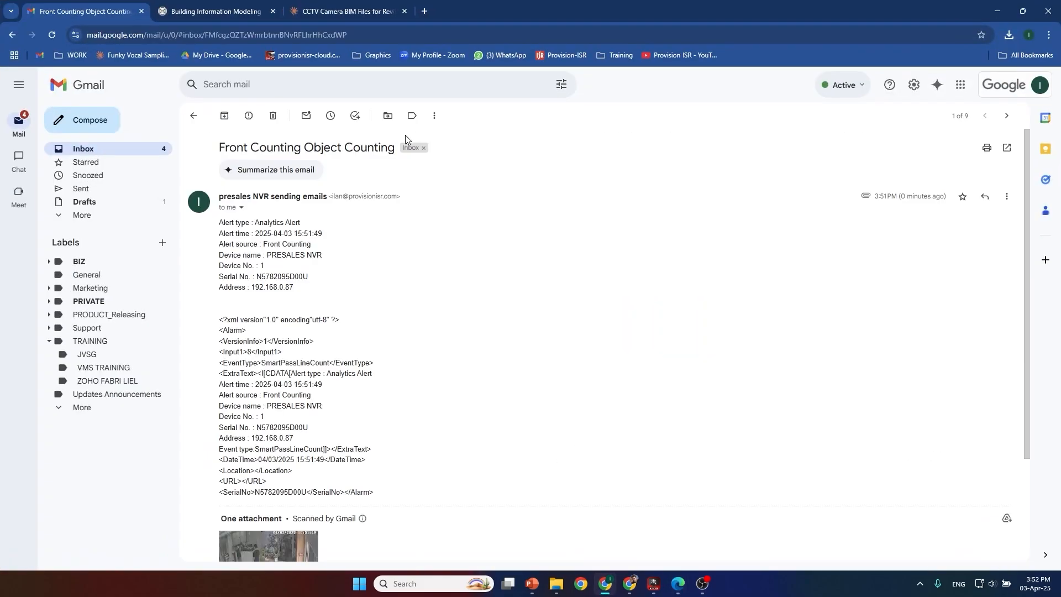
scroll(391, 335, down, 3)
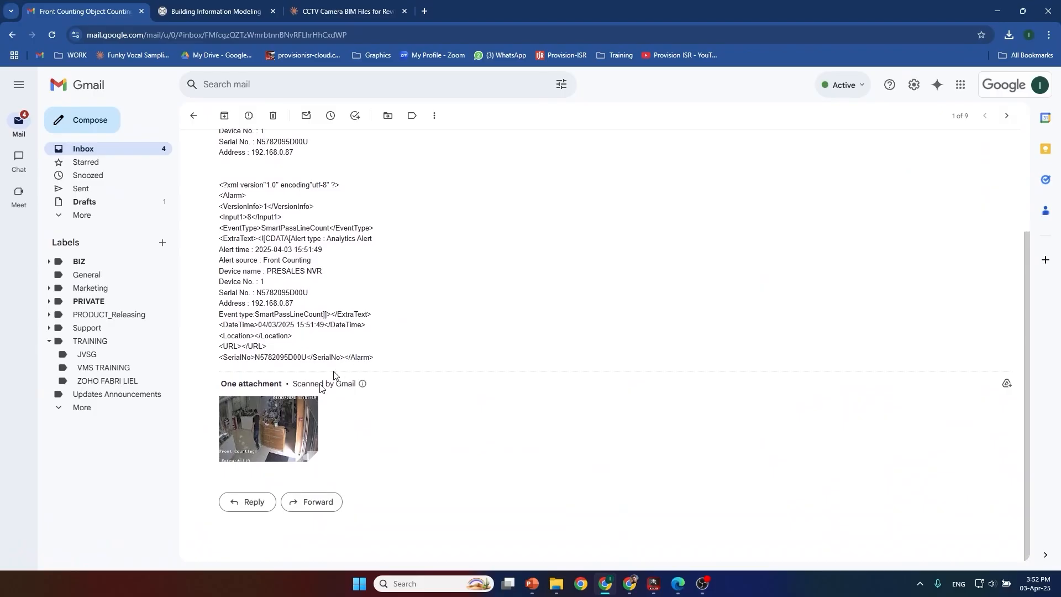
click(284, 420)
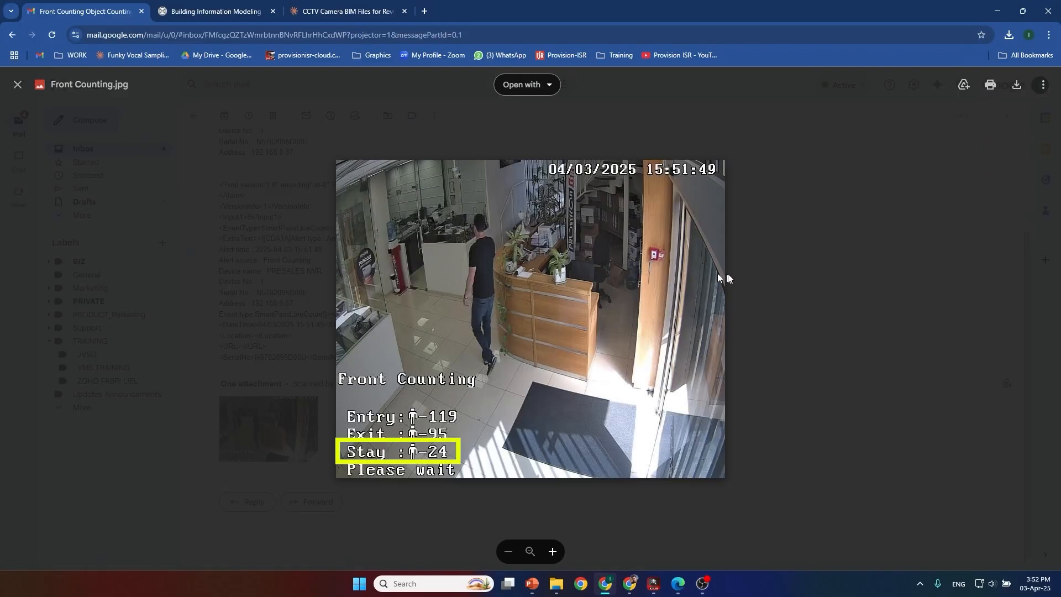
click(745, 279)
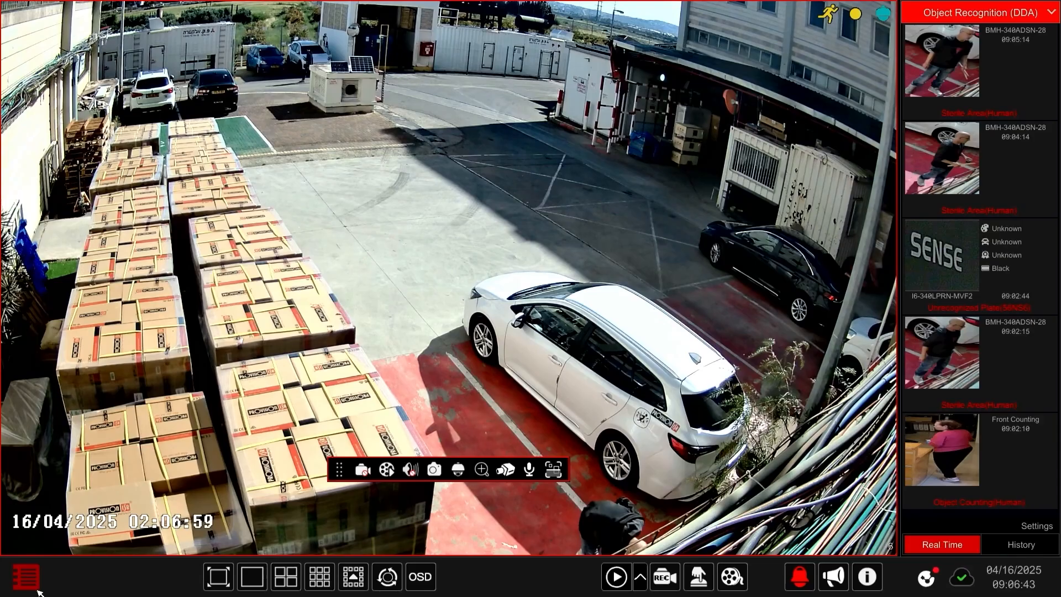
Step: In the NVR's local interface, open the Abnormal Behavior settings and enable Object Counting by Area for camera DH-340ADN-MVF
click(31, 582)
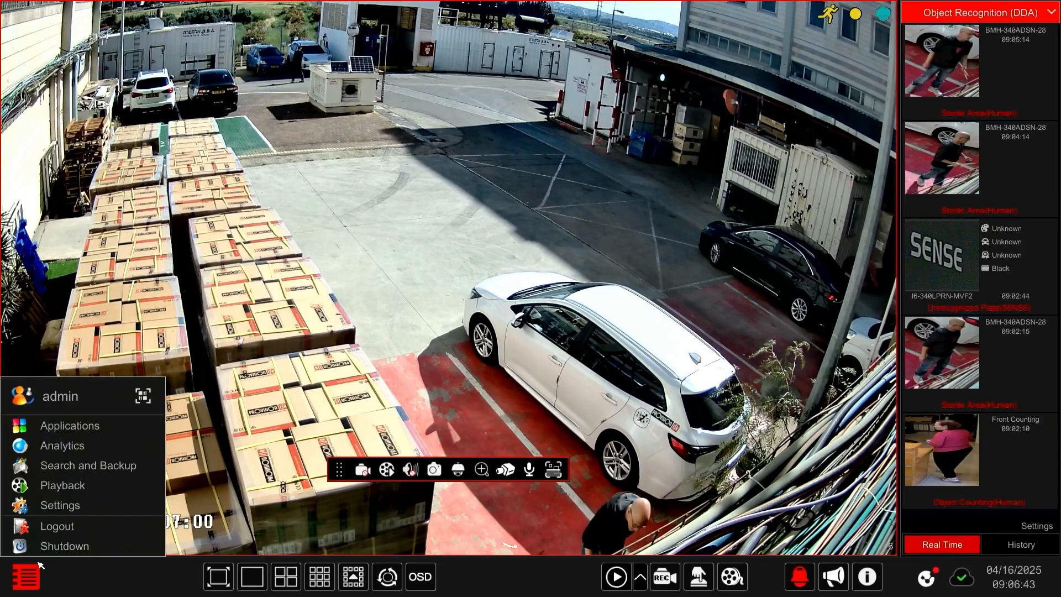
click(60, 505)
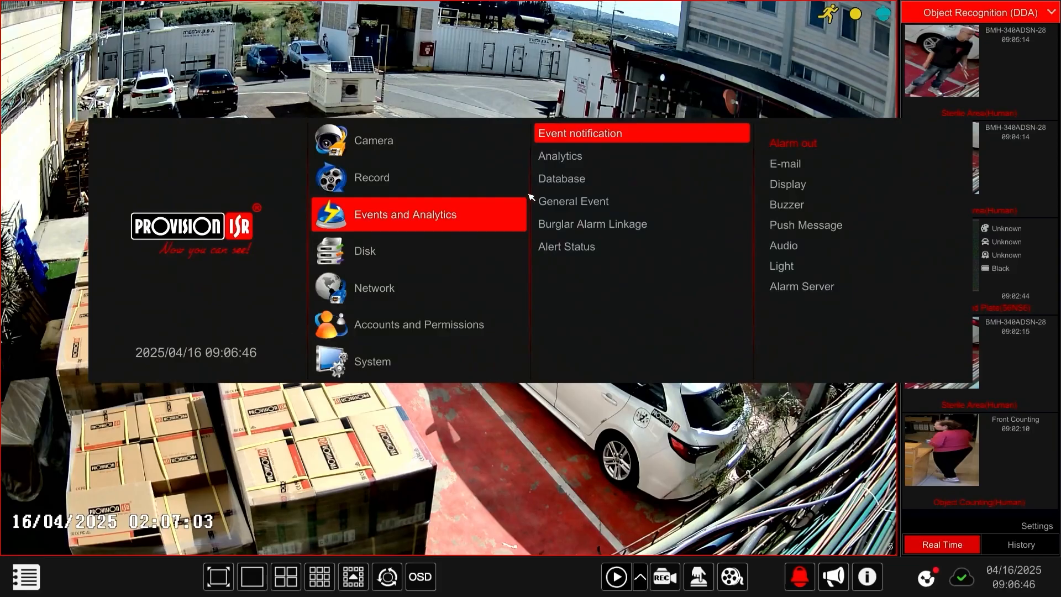
click(561, 156)
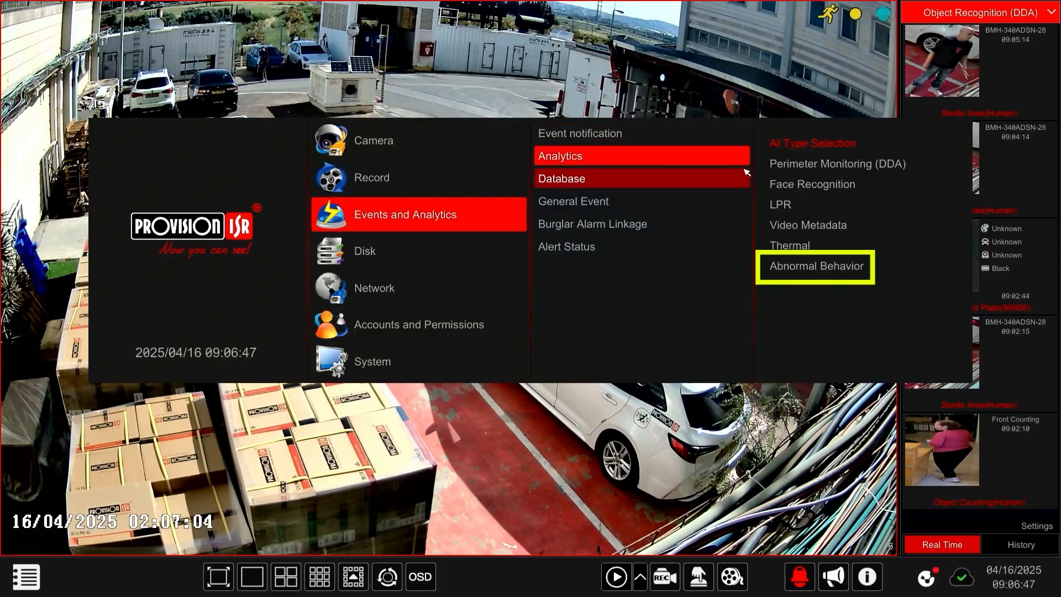
click(804, 271)
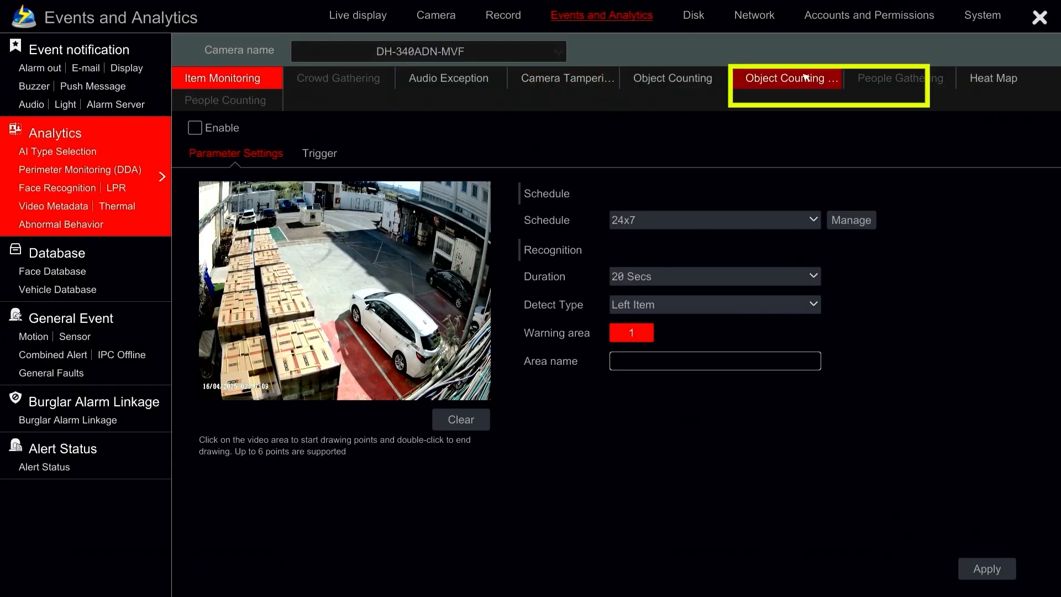
click(806, 80)
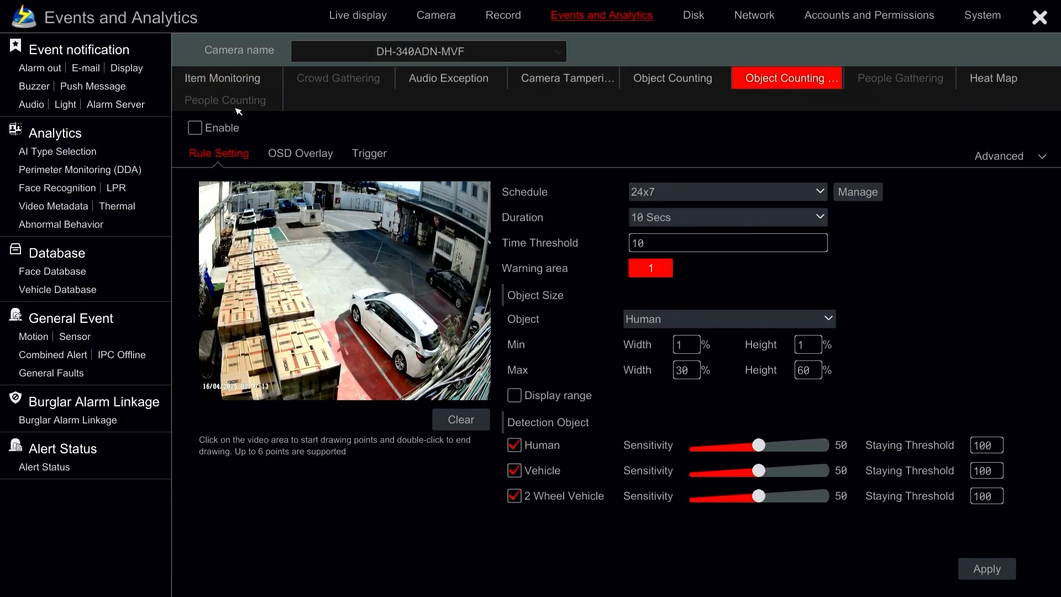
click(194, 127)
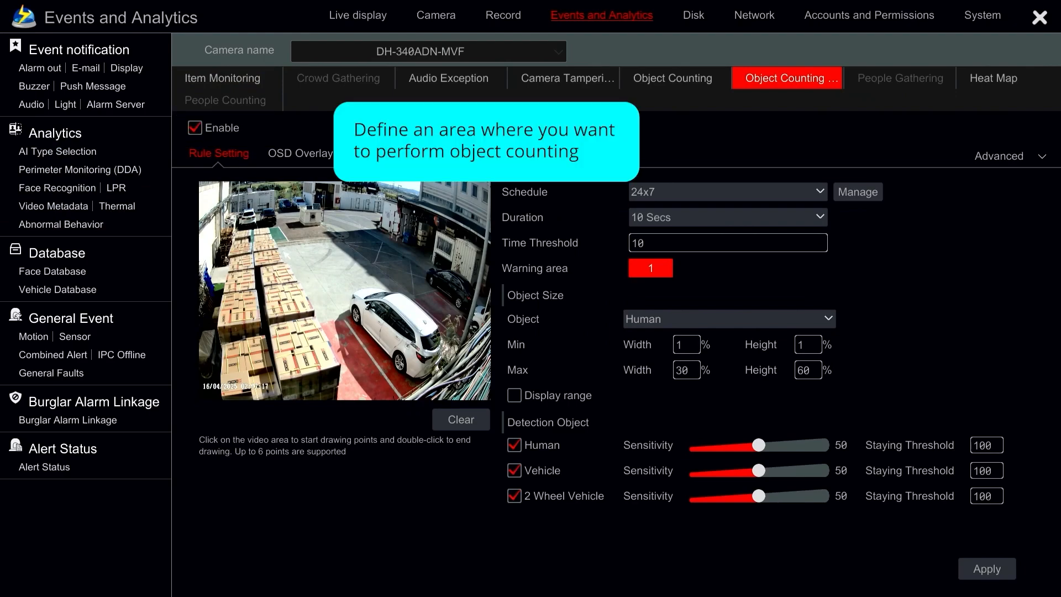
Step: Draw a six-point warning area over the yard beside the stacked boxes, enclosing the parked white car
click(284, 253)
click(348, 387)
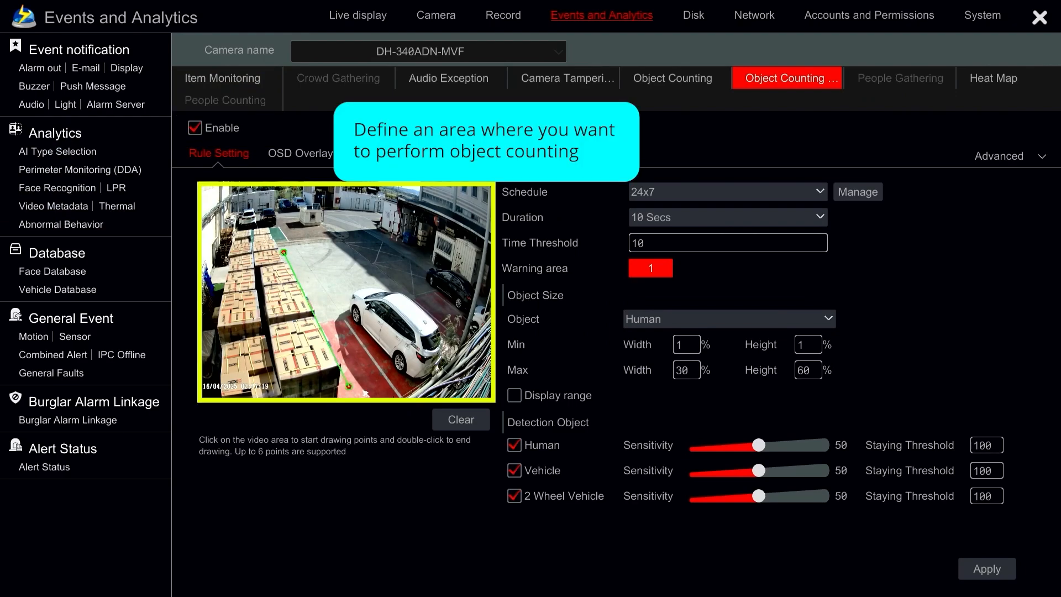
click(404, 386)
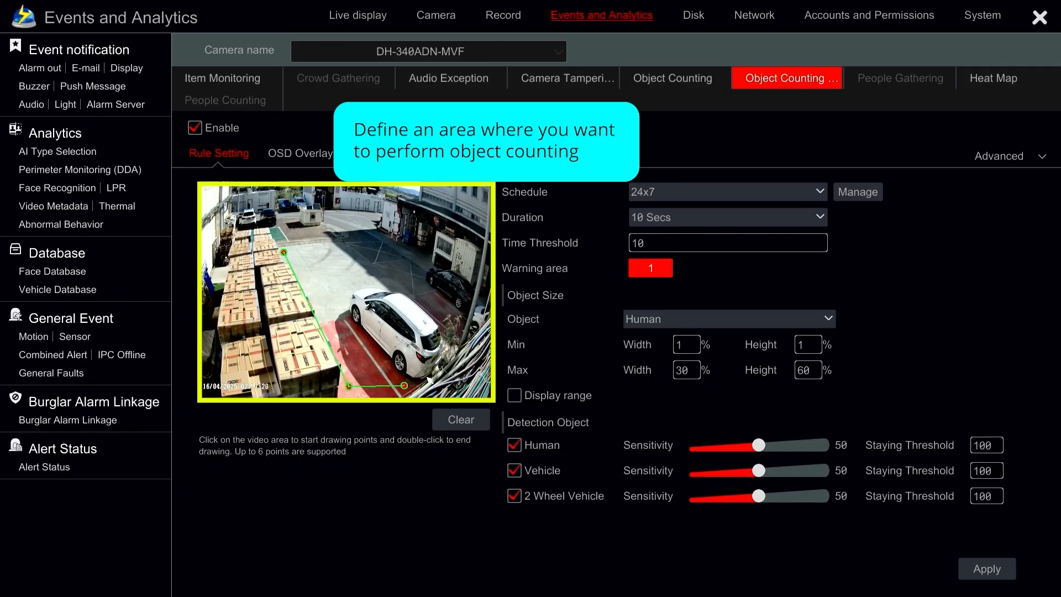
click(459, 335)
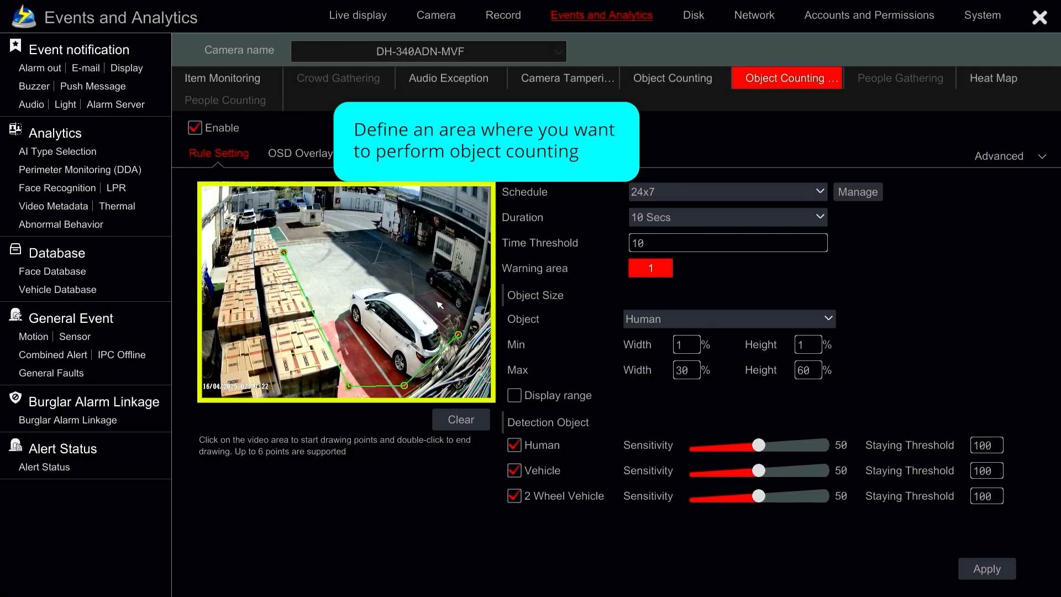
click(360, 243)
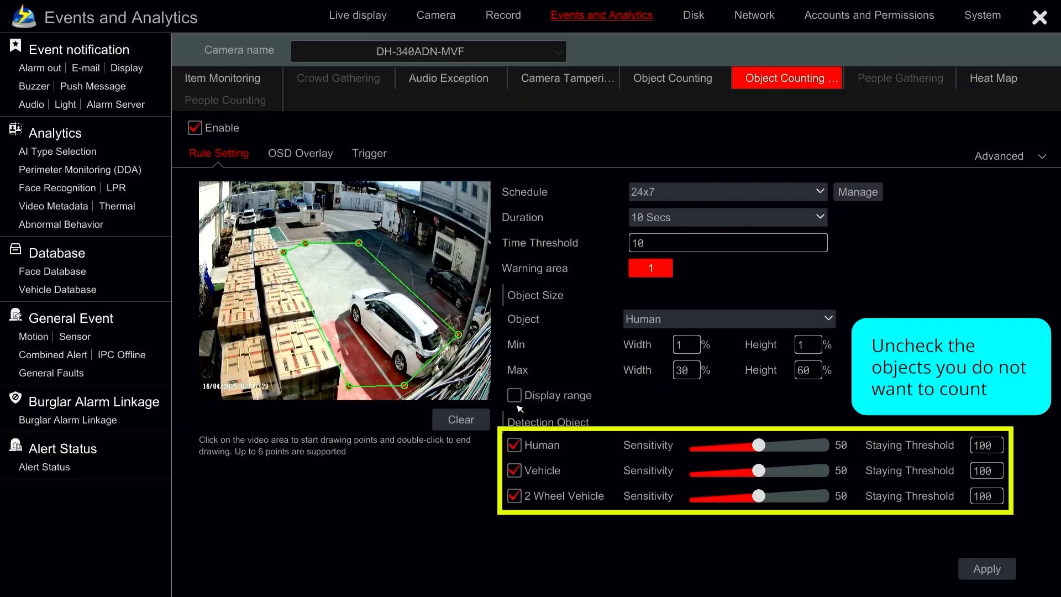
Step: Exclude Human and 2 Wheel Vehicle from detection and set the Vehicle staying threshold to 2
click(514, 445)
click(515, 495)
click(986, 471)
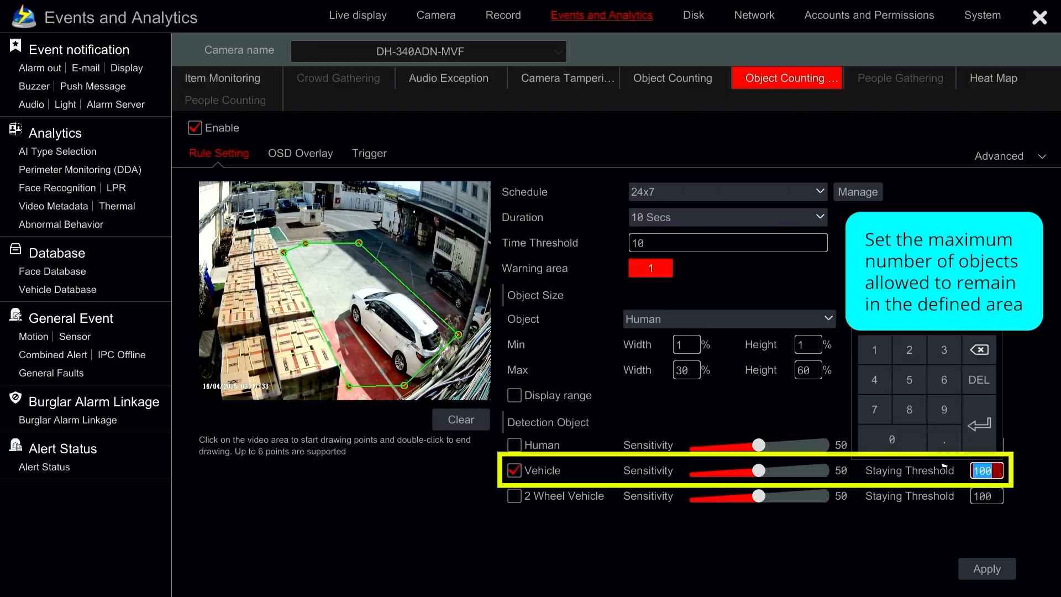
click(909, 353)
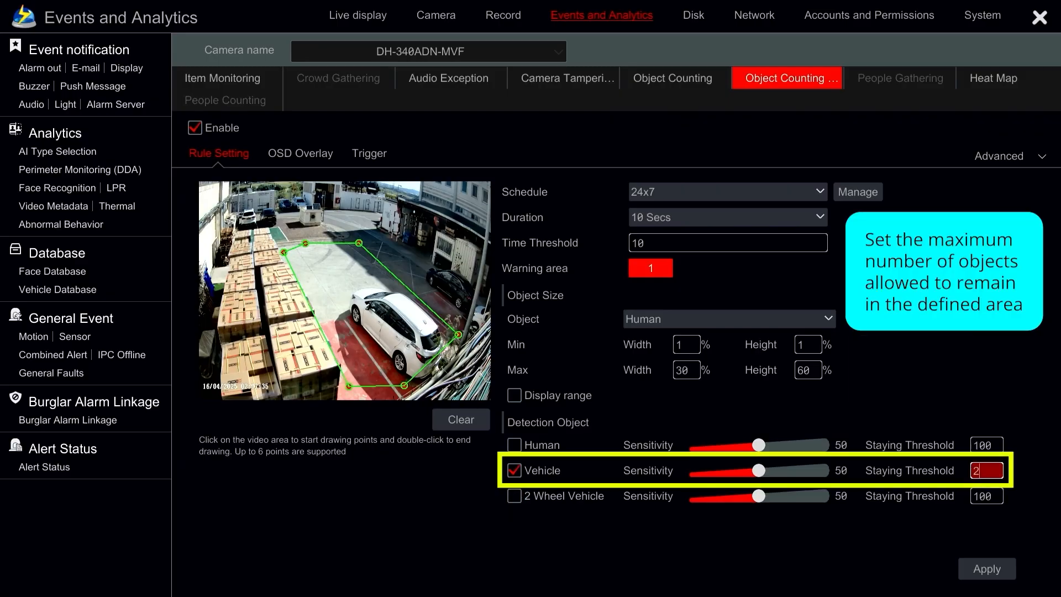
Step: Set the area counting rule's time threshold to 5
click(666, 248)
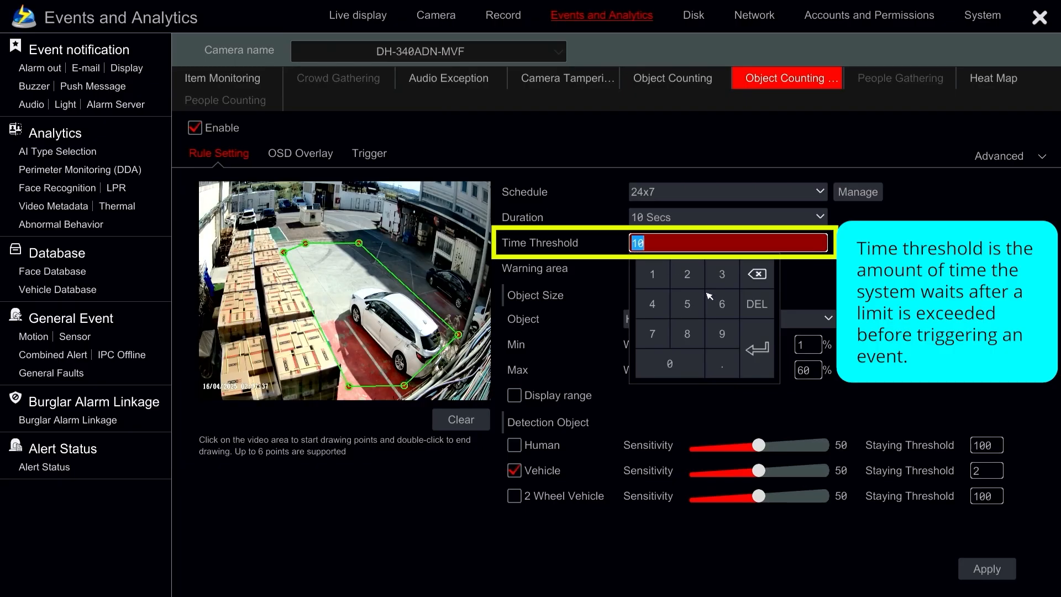
click(691, 303)
click(884, 303)
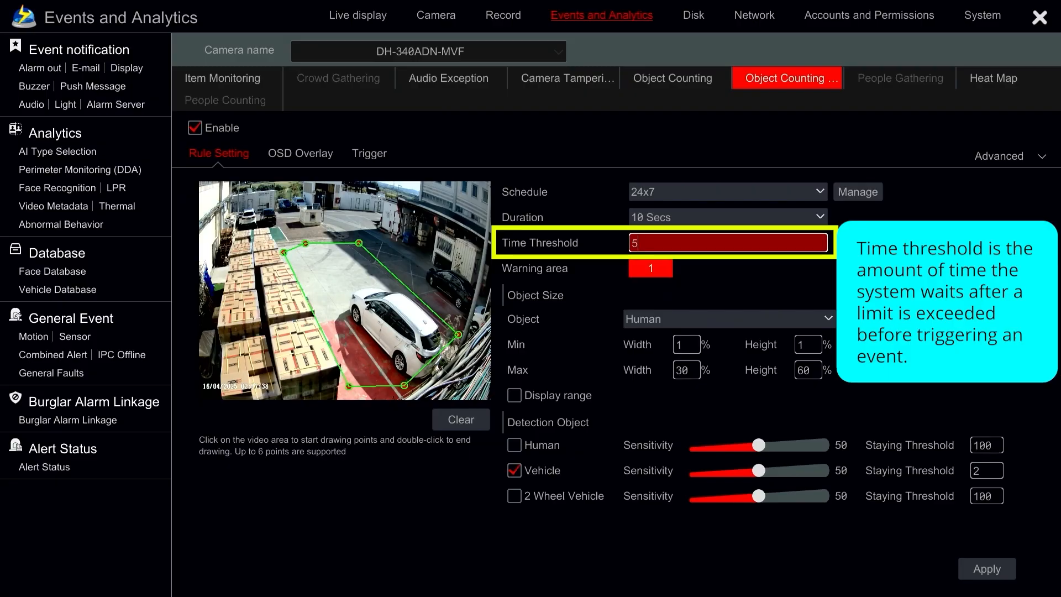
Step: Set the Human minimum object size to 15% width and 15% height, and preview the size range on the video image
click(691, 350)
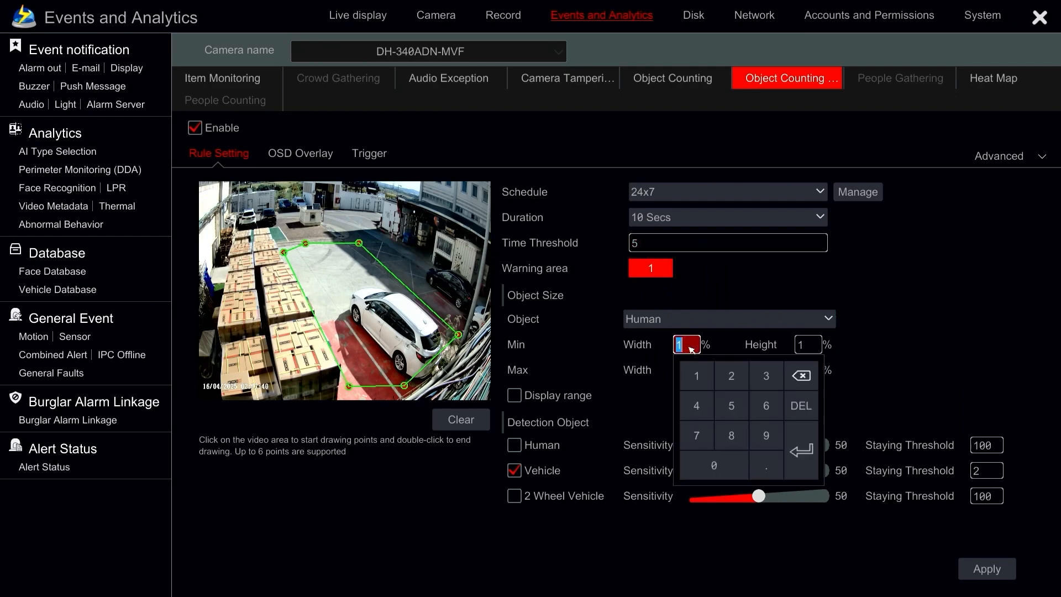
click(698, 376)
click(732, 397)
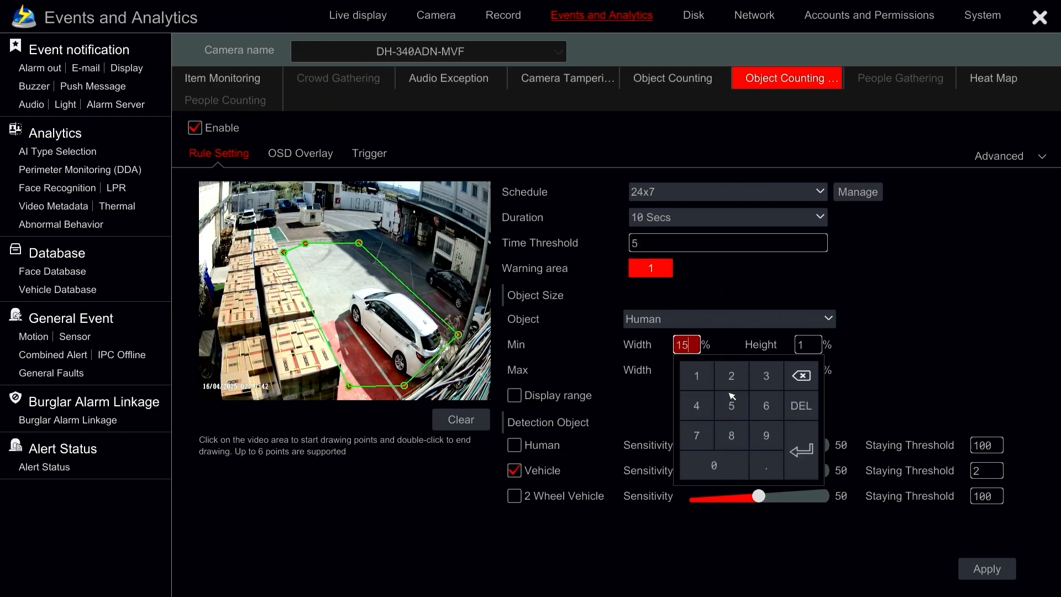
click(806, 347)
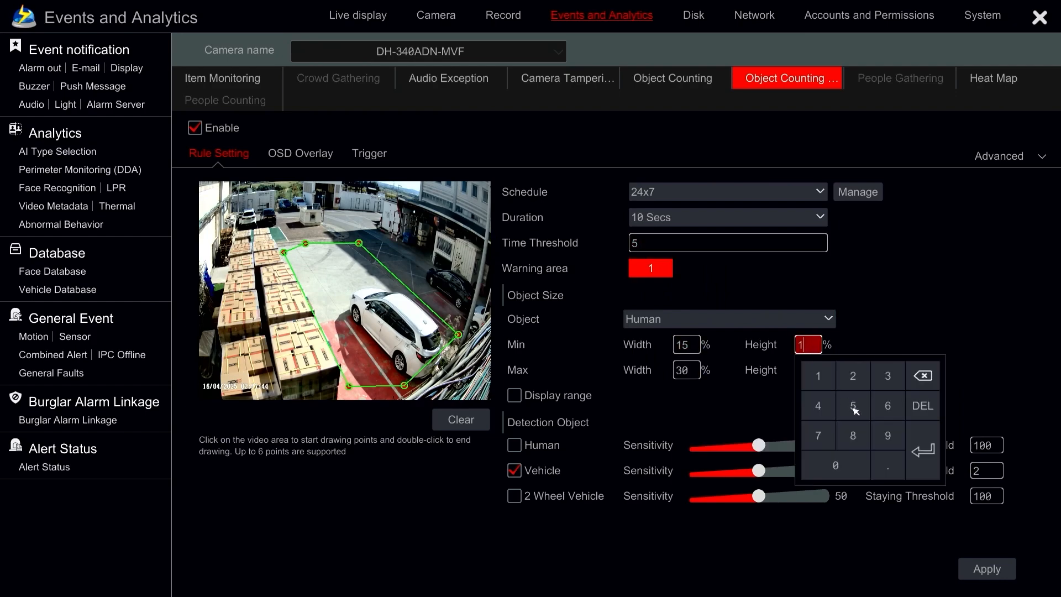
click(854, 407)
click(546, 396)
click(546, 395)
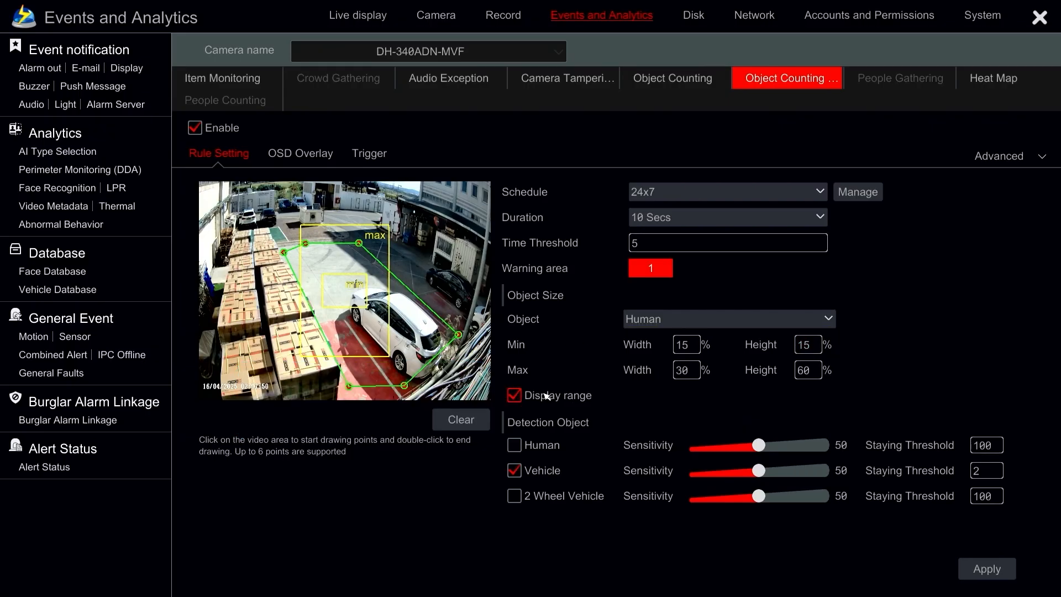
click(546, 396)
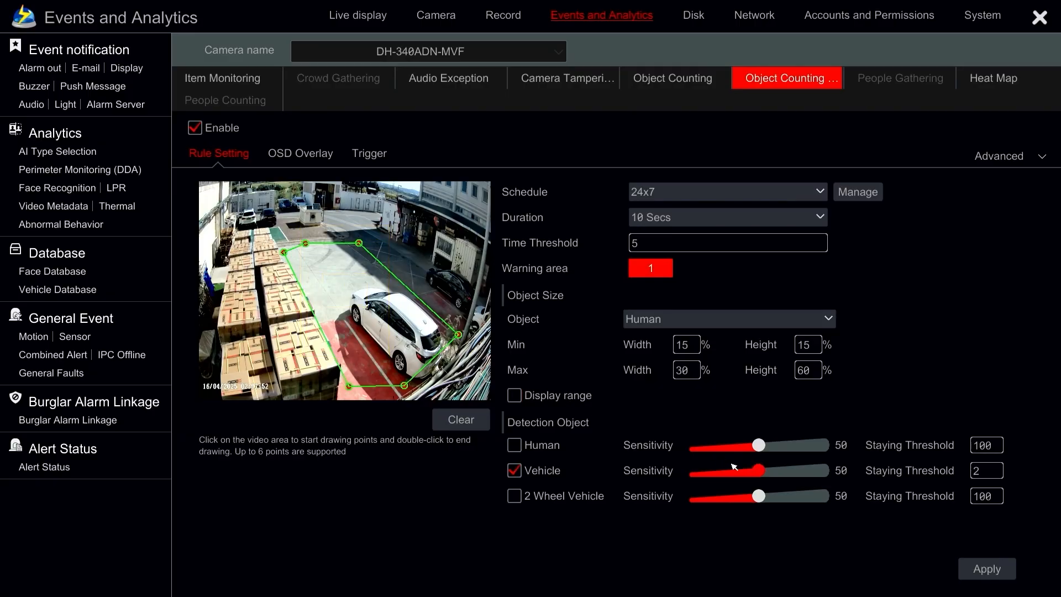
Step: Lower the Vehicle detection sensitivity to 43 and apply the area counting rule settings
drag(762, 475, 754, 473)
click(966, 568)
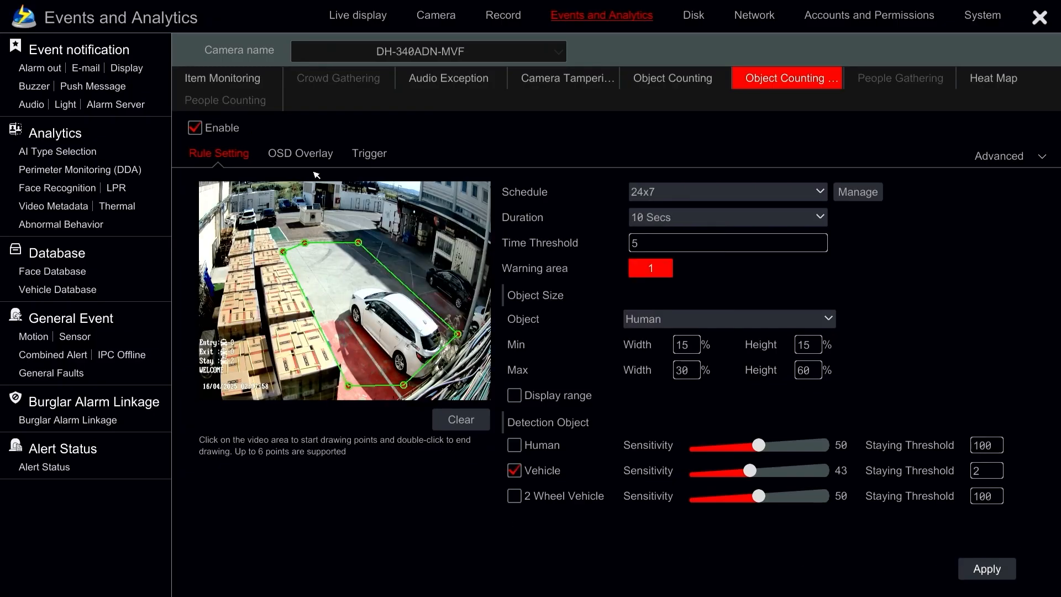
Step: Set the OSD overlay's Under Threshold text to HEY!, move the statistics overlay to the video image's upper-right corner, and apply both changes
click(300, 158)
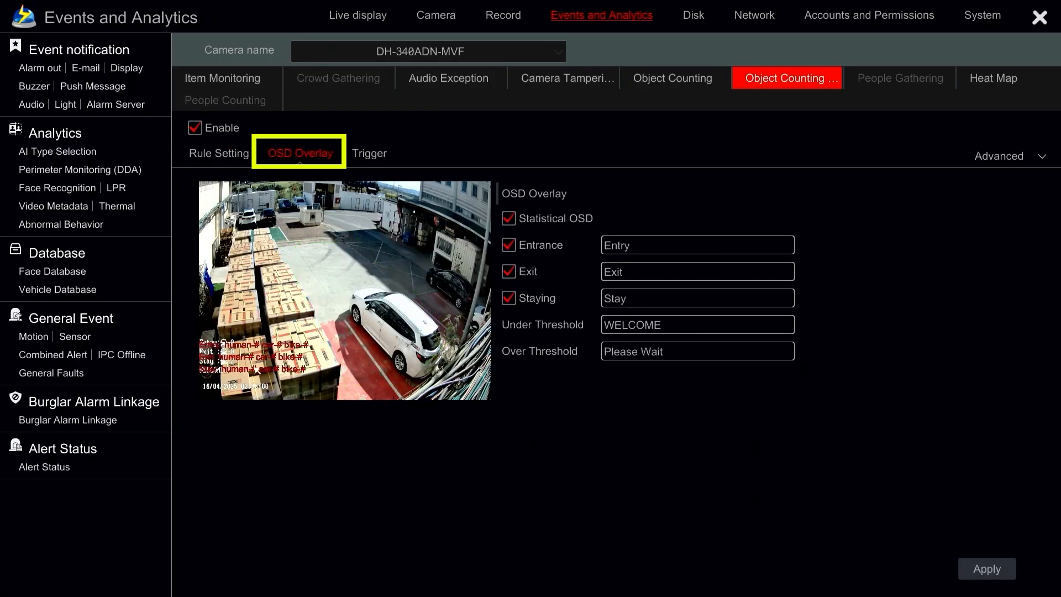
click(669, 325)
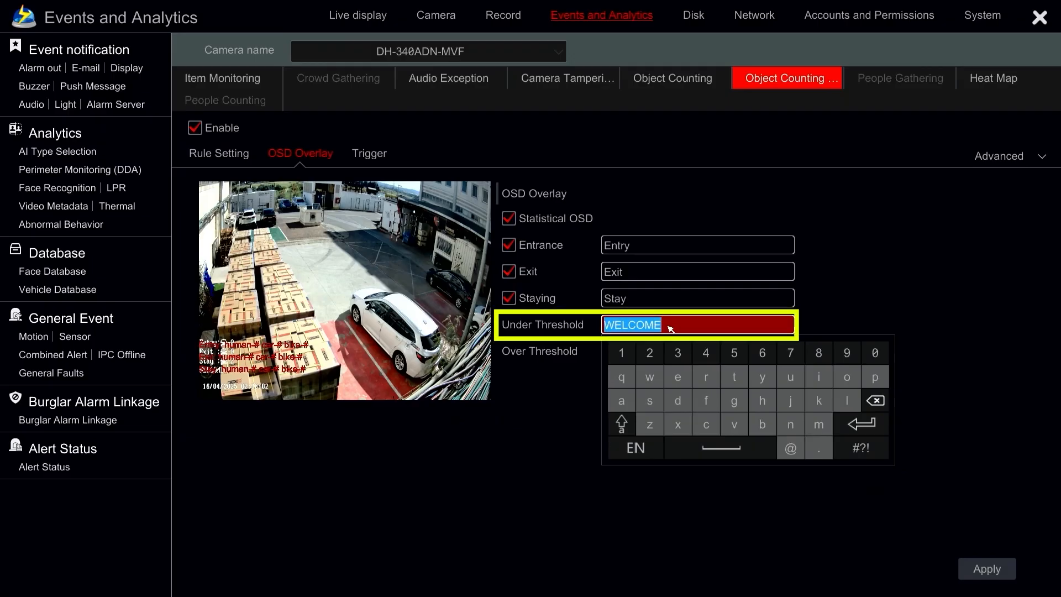
click(621, 423)
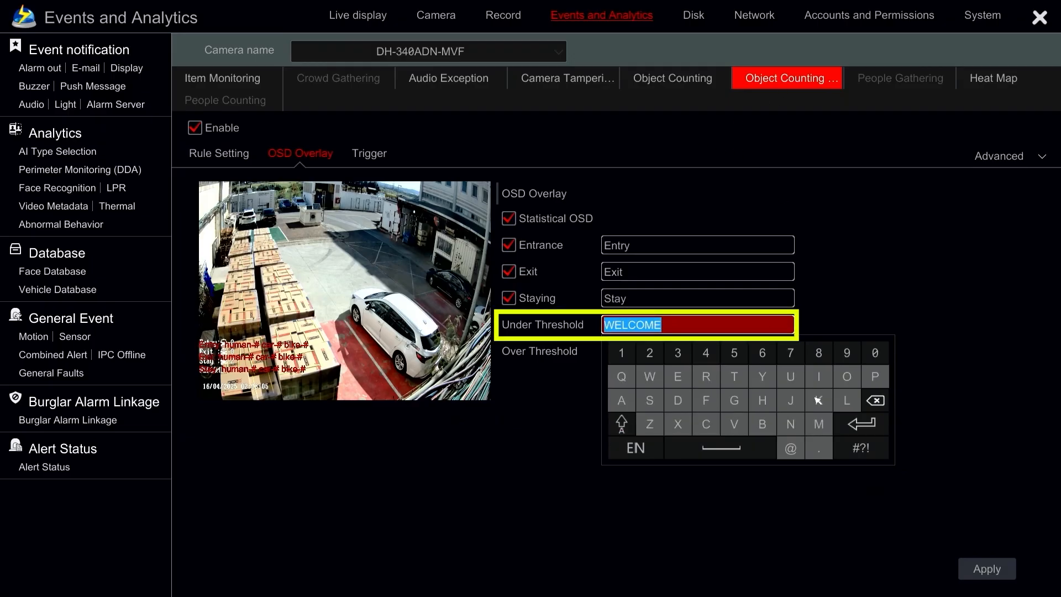
click(762, 400)
click(678, 376)
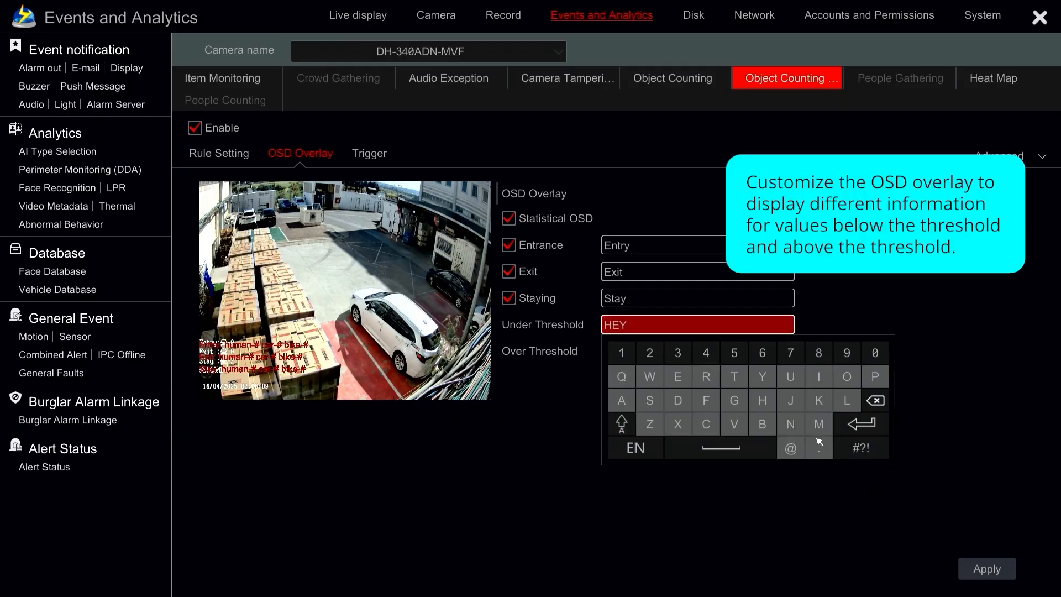
click(861, 448)
click(649, 377)
click(558, 438)
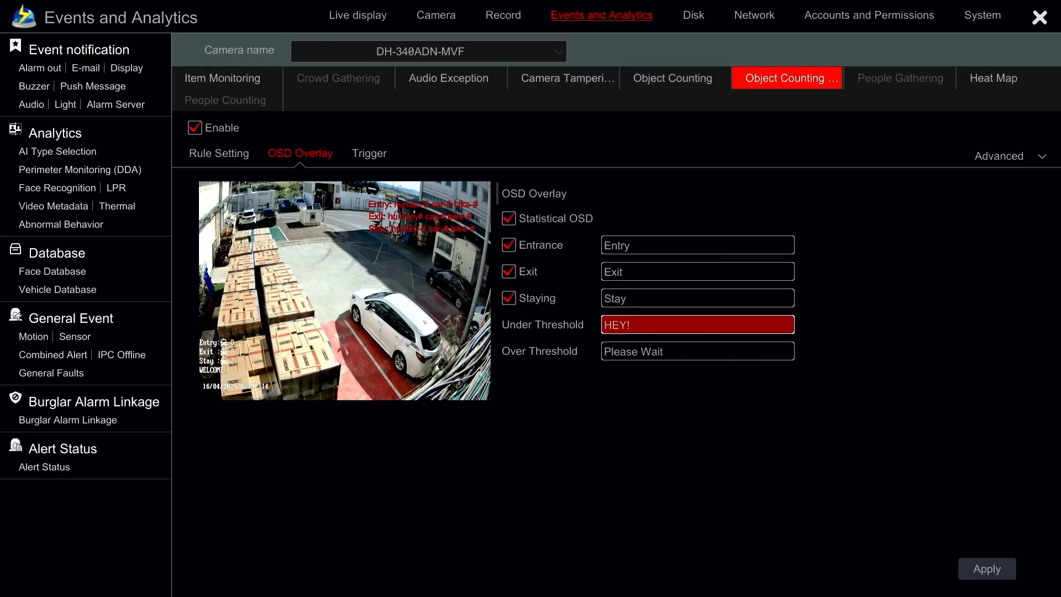
drag(449, 215, 460, 198)
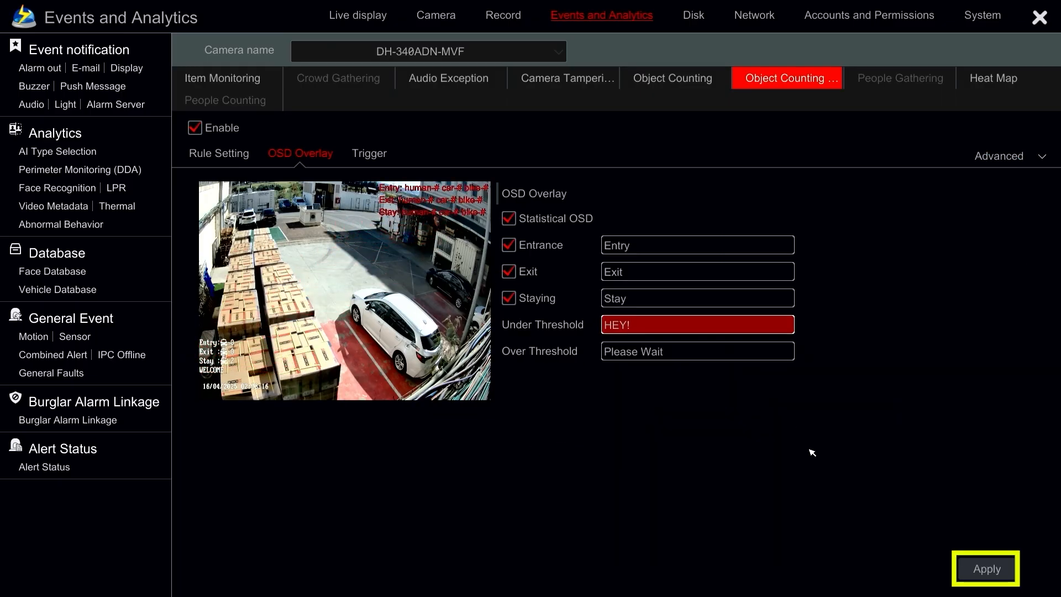
click(977, 564)
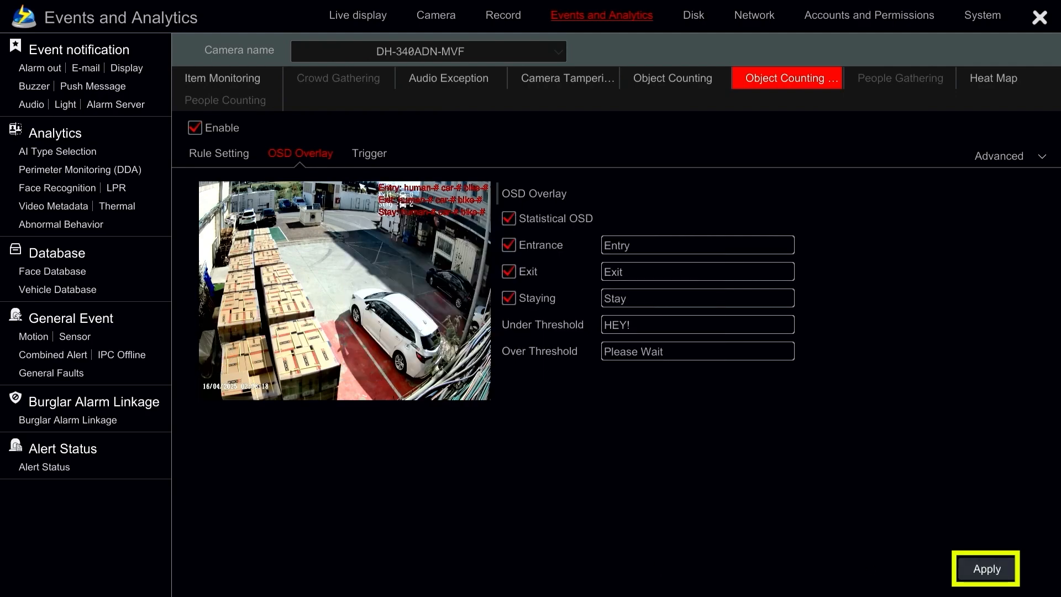
Step: Enable the IPC_Audio, IPC_Light, Video Pop-up and Push trigger actions for the area counting rule
click(370, 156)
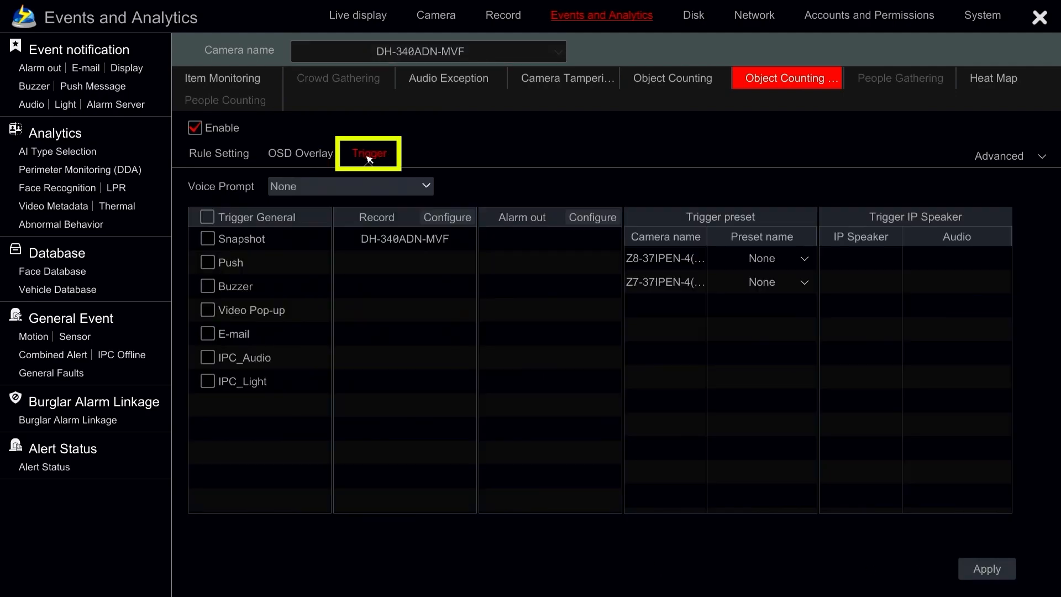
click(239, 371)
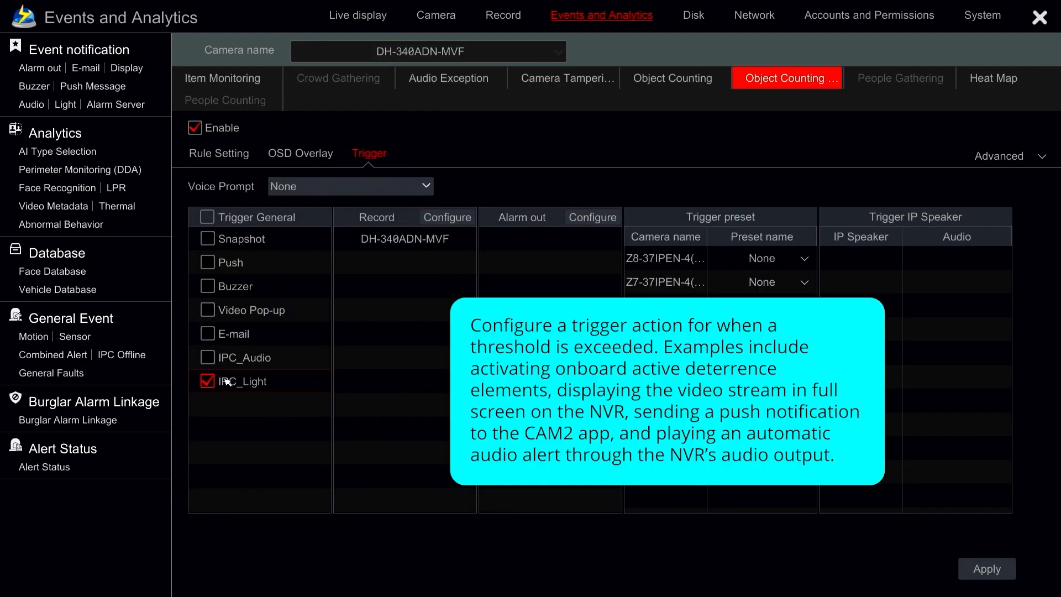
click(227, 313)
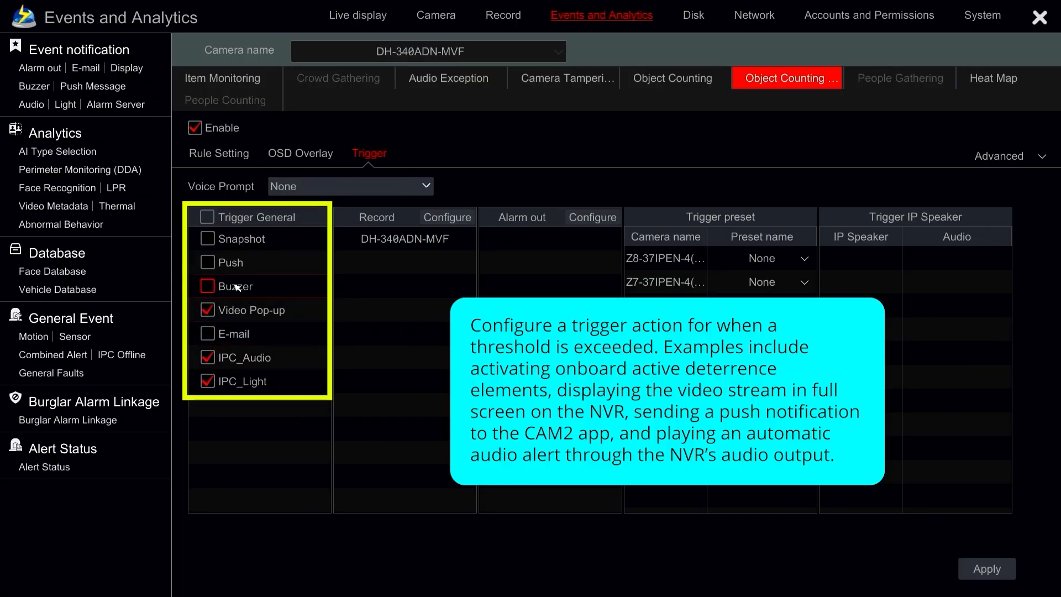
click(210, 259)
Step: Set the area counting rule's voice prompt to LEAVE.wav and apply the trigger settings
click(299, 192)
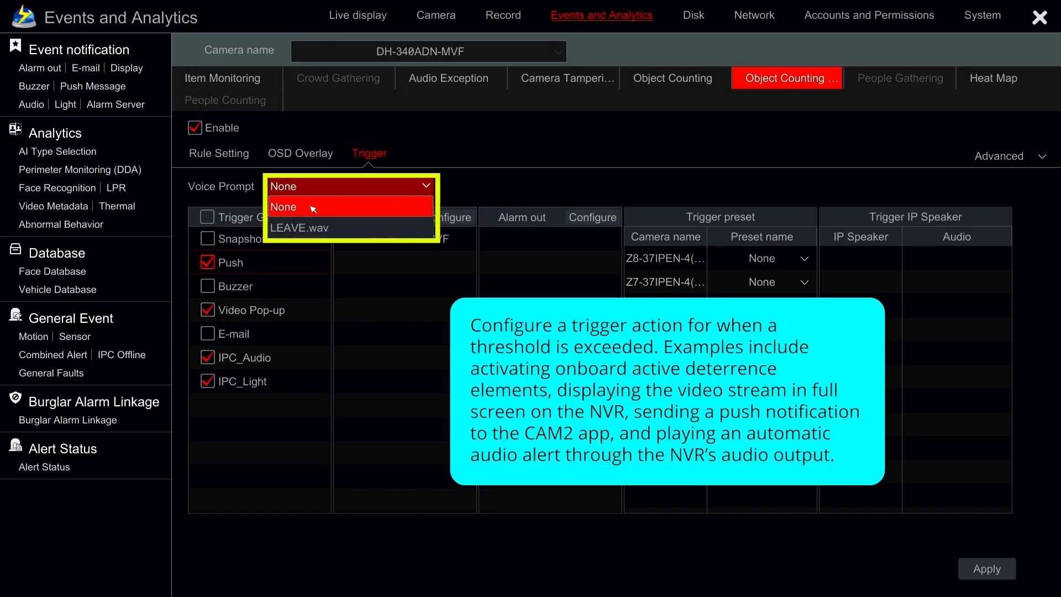
click(318, 229)
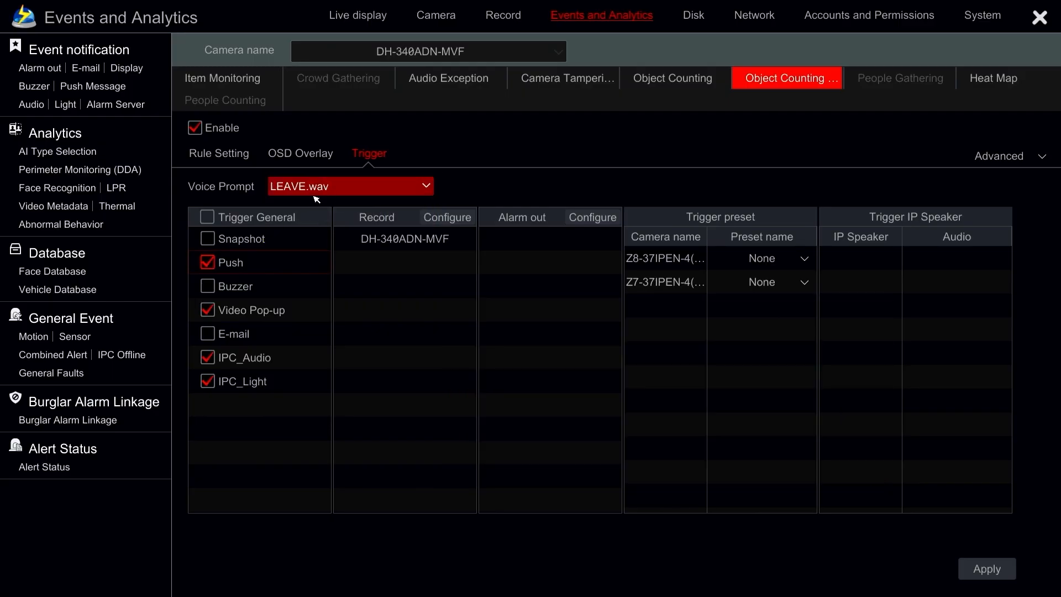
click(979, 566)
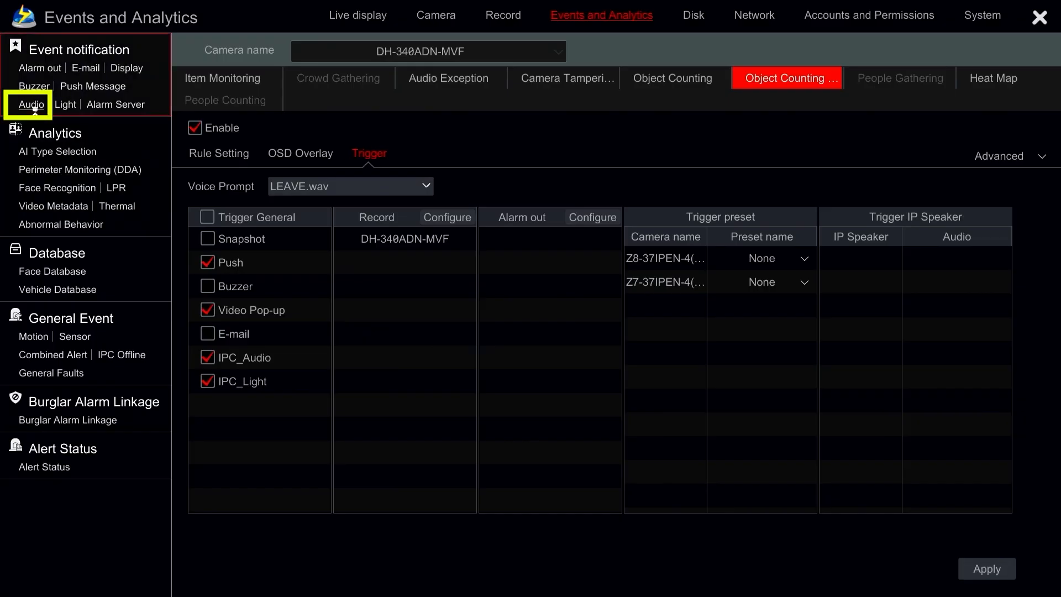
Step: Review the local audio alarm file list used for voice prompts, and return to the live display
click(32, 105)
click(339, 90)
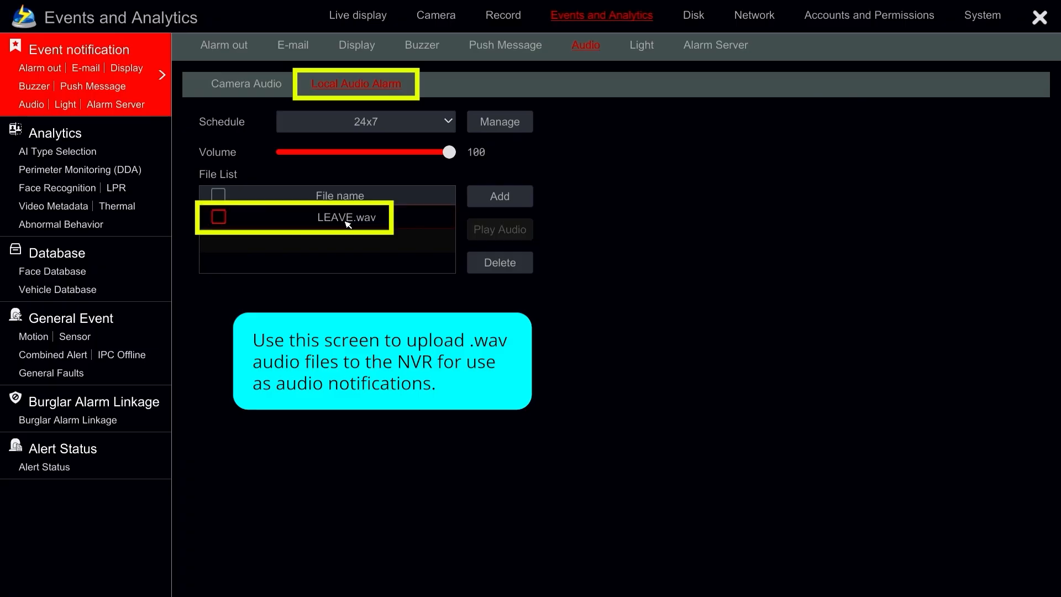
right_click(672, 231)
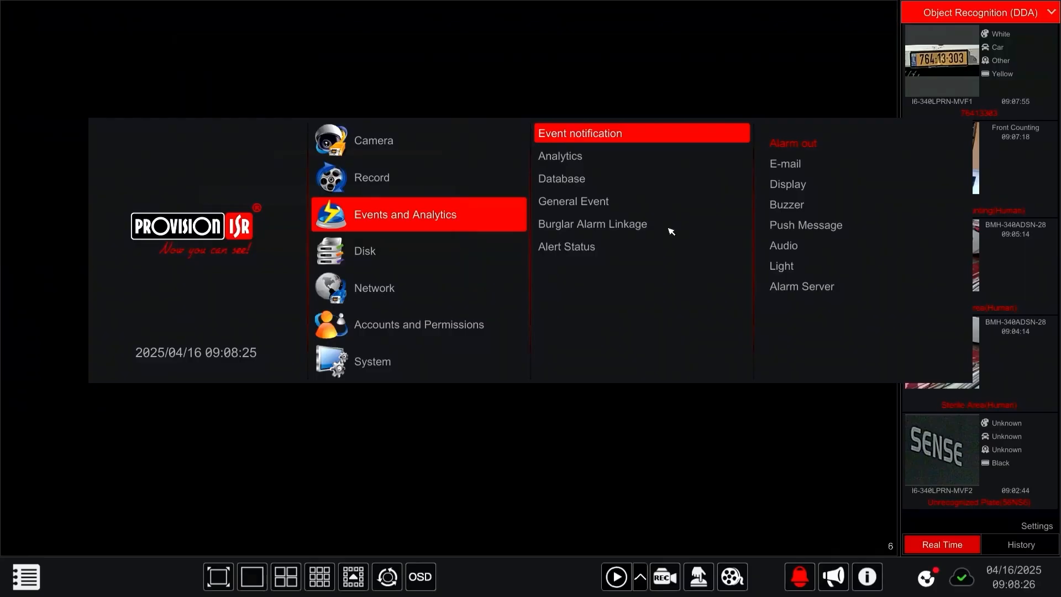
right_click(612, 272)
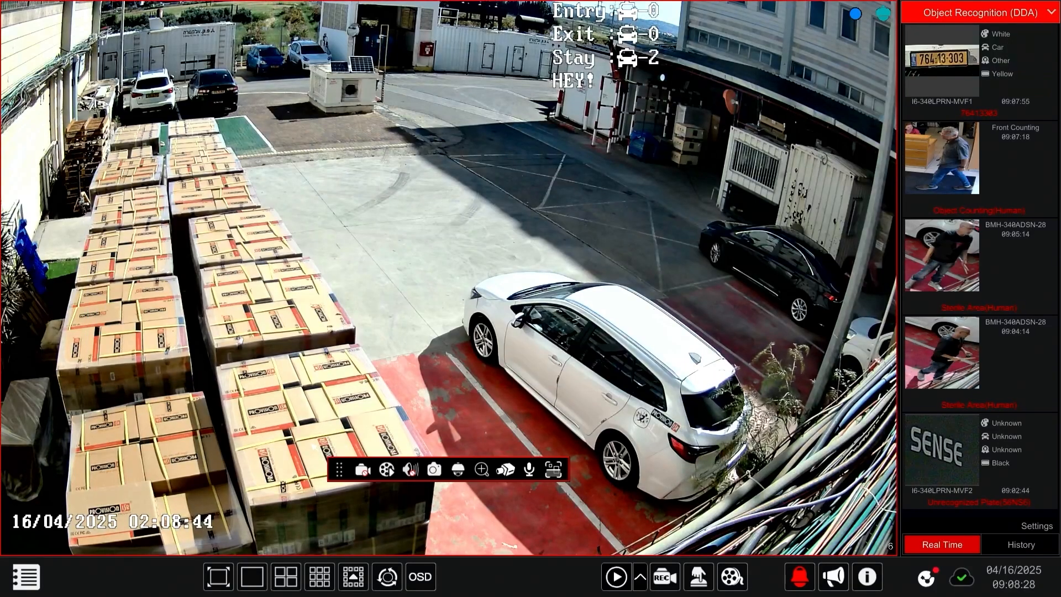
Step: Turn on the Object Box and the Detection area and objects video overlays in the Object Recognition (DDA) display settings
click(1014, 11)
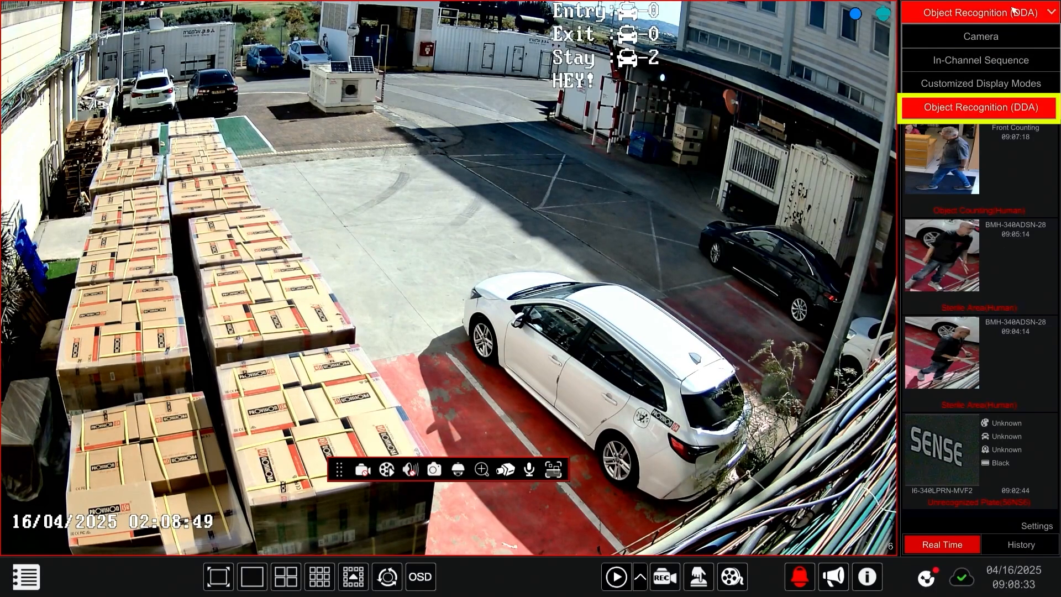
click(989, 108)
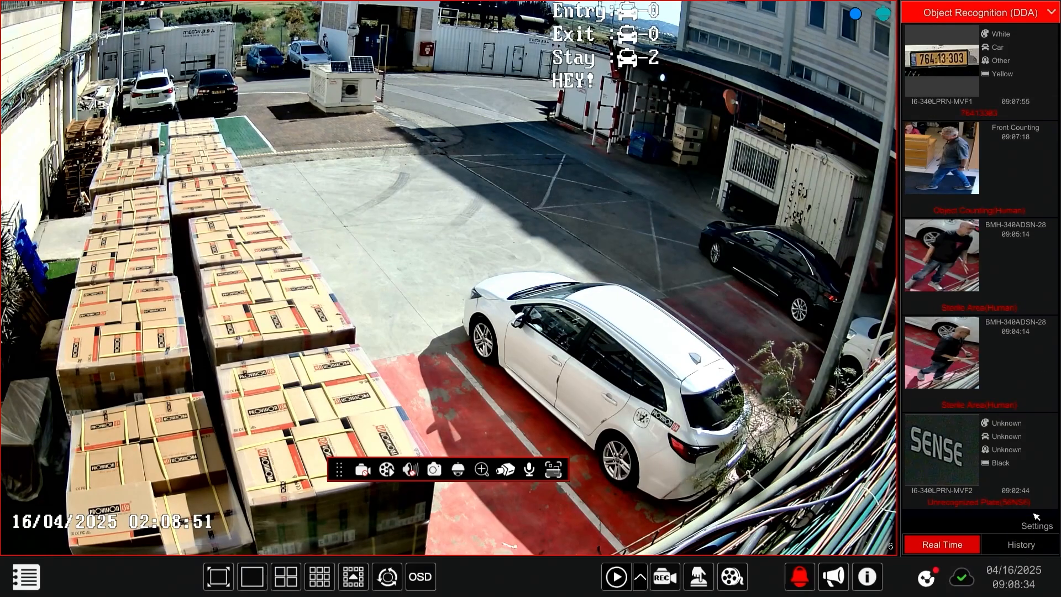
click(1040, 528)
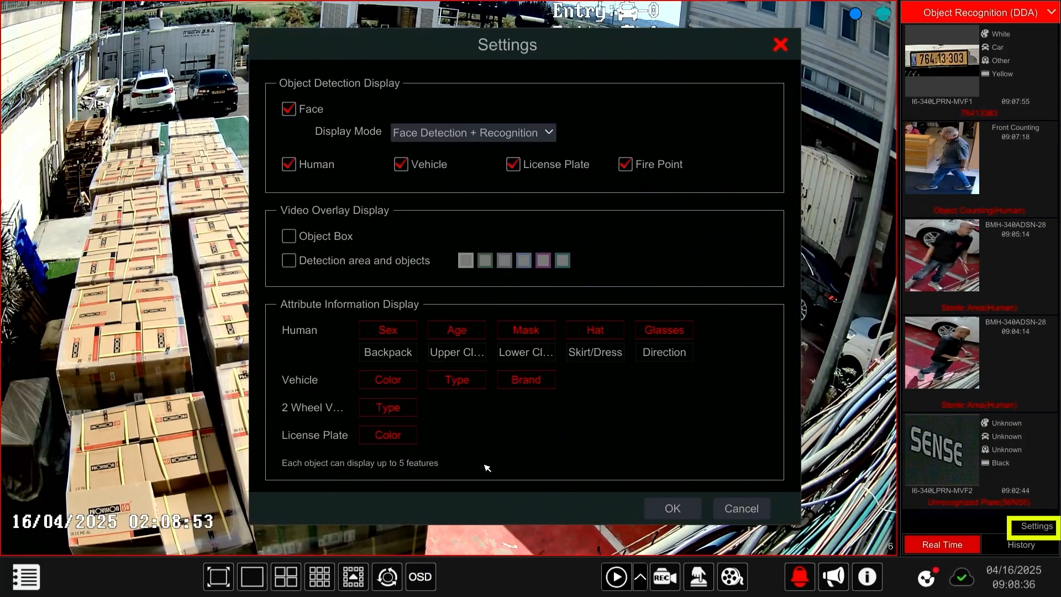
click(343, 238)
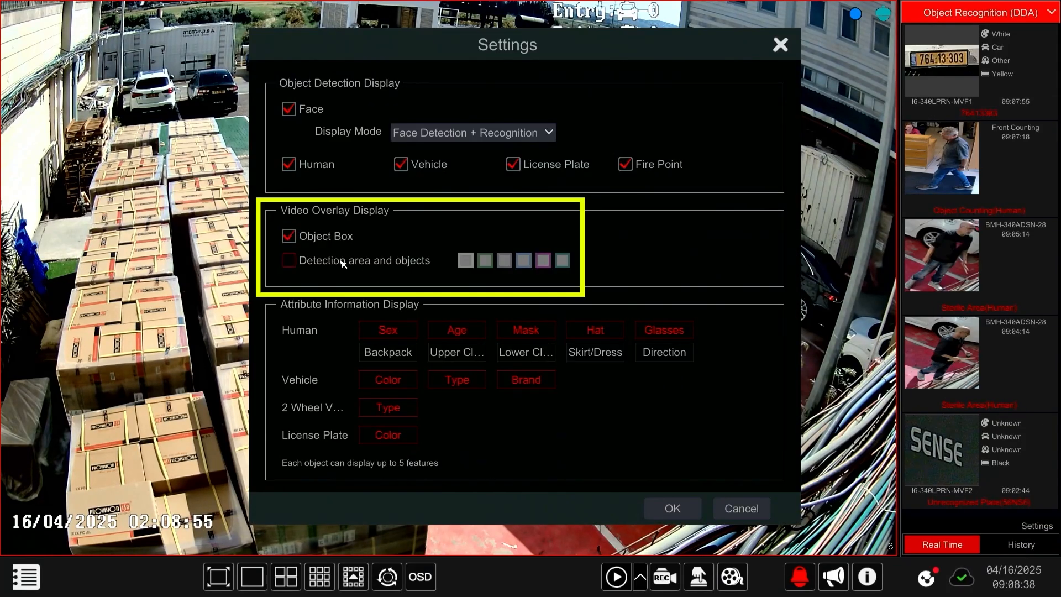
click(351, 260)
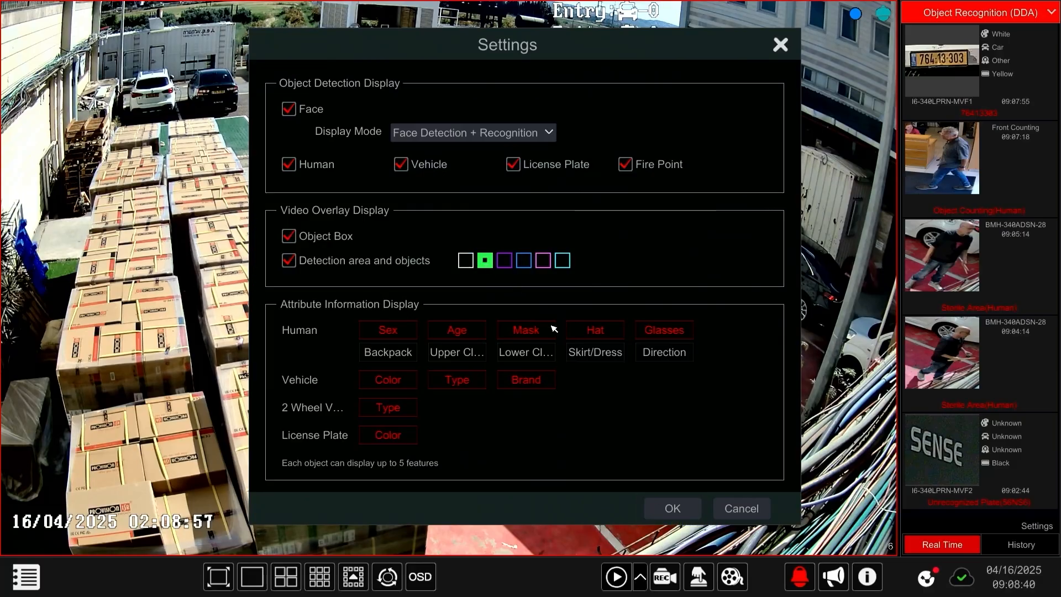
click(672, 509)
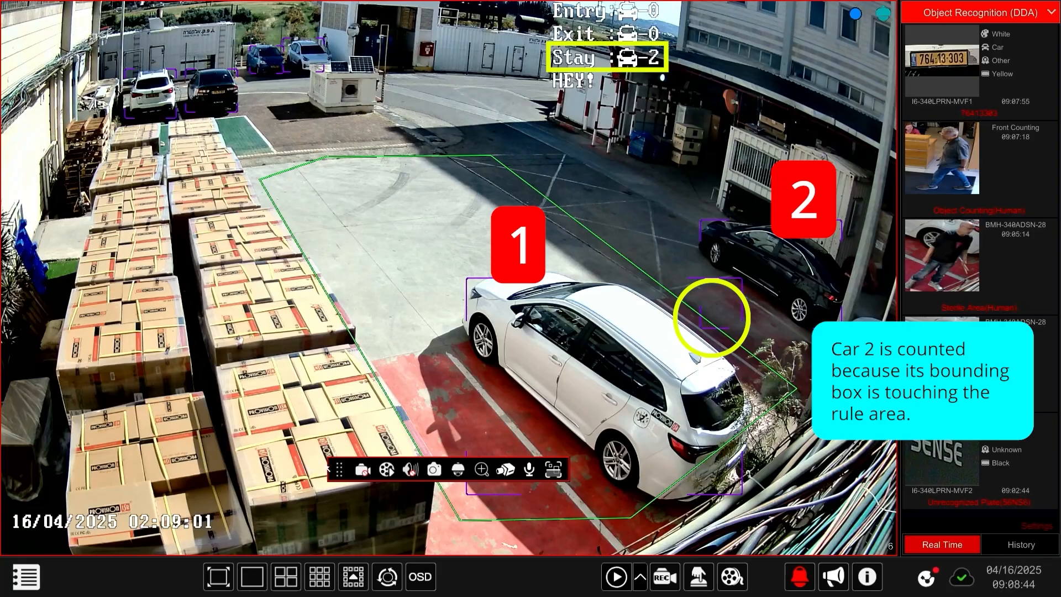
Step: Move the floating camera toolbar aside and enlarge the parking-lot camera to examine its entry, exit and staying counts
drag(342, 475, 15, 380)
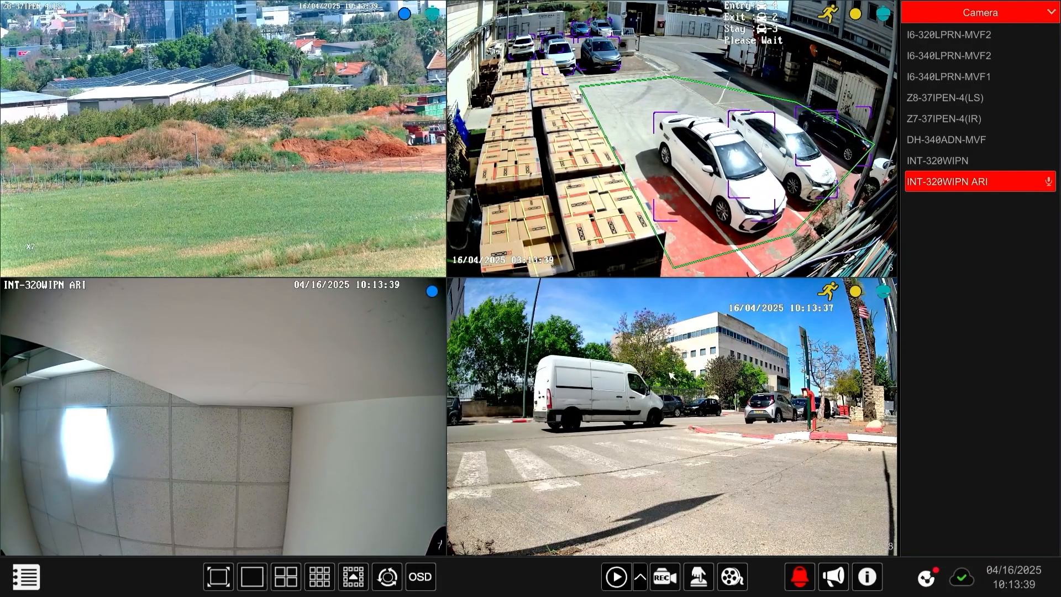
double_click(672, 193)
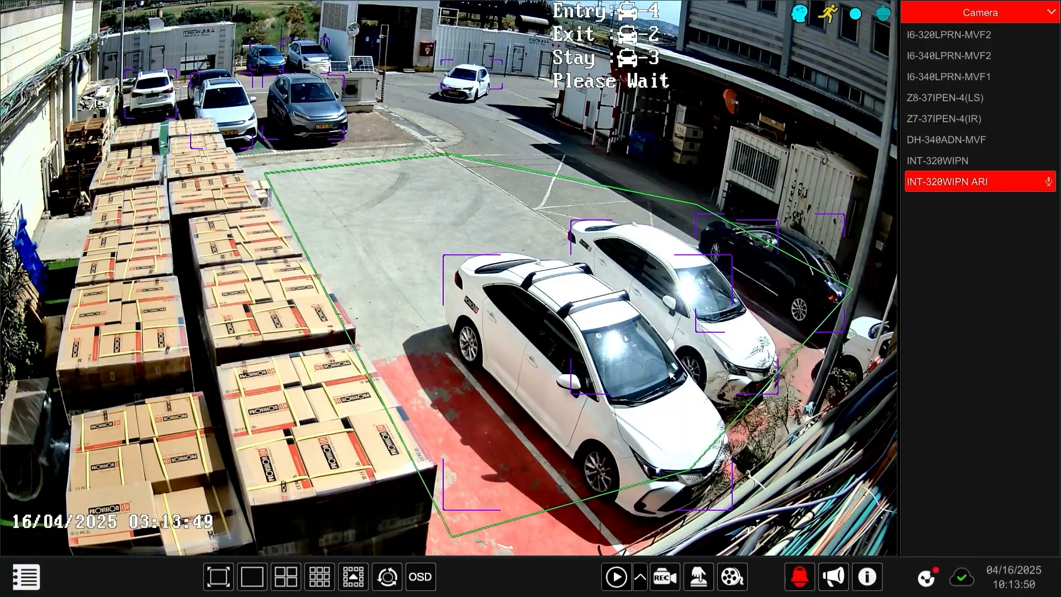
double_click(671, 375)
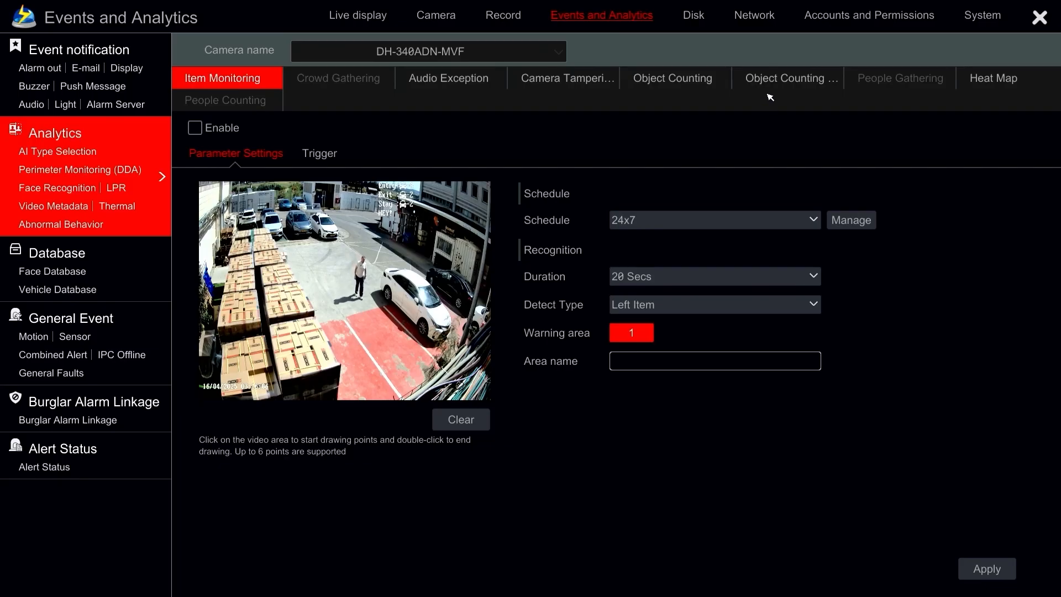
Step: Manually reset the area counting statistics of DH-340ADN-MVF, confirm the reset, apply the settings and return to the live display
click(775, 81)
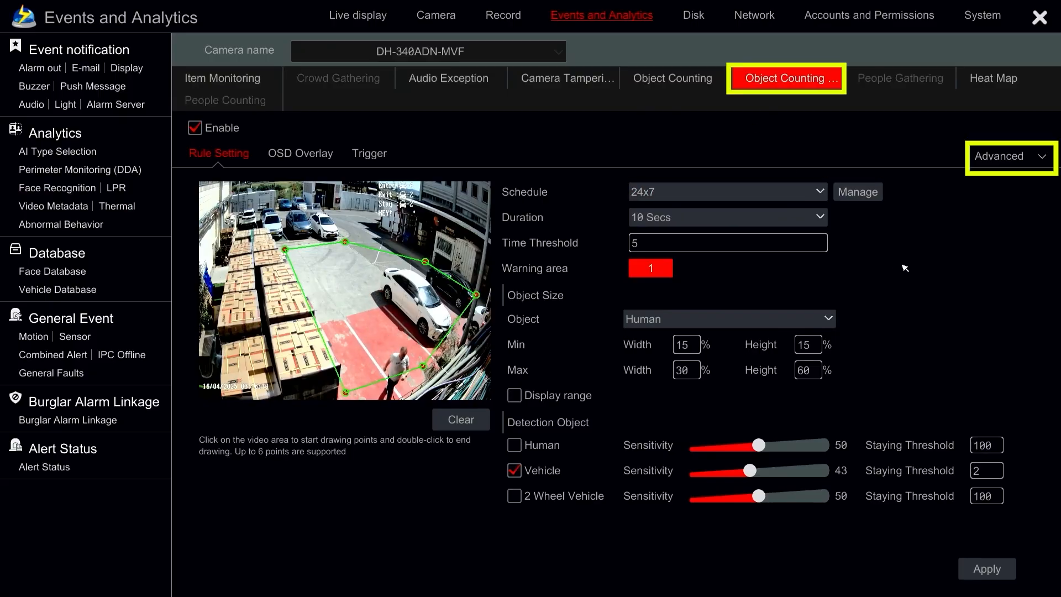
click(993, 161)
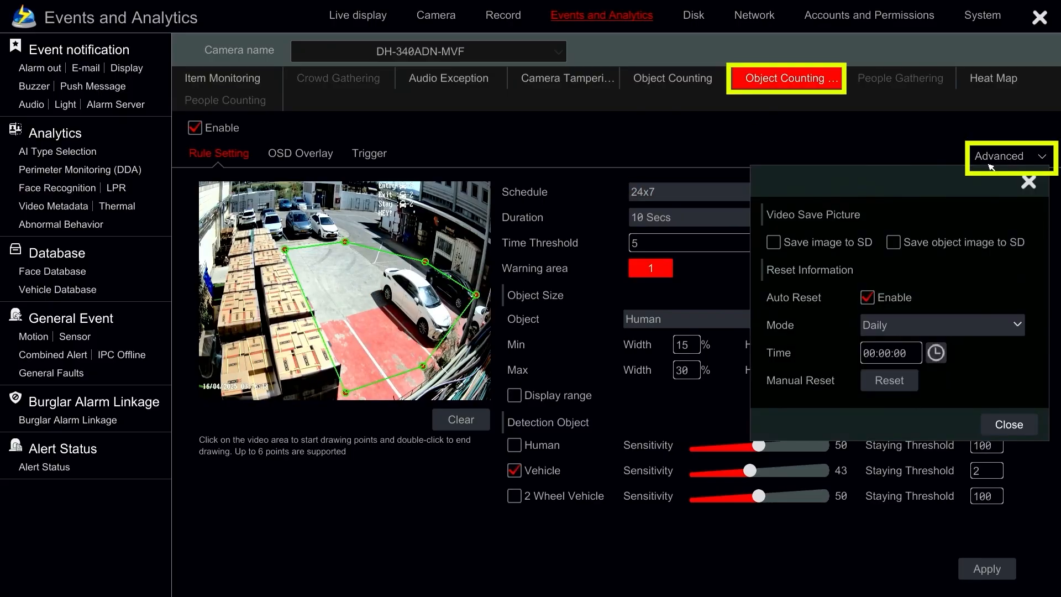
click(886, 381)
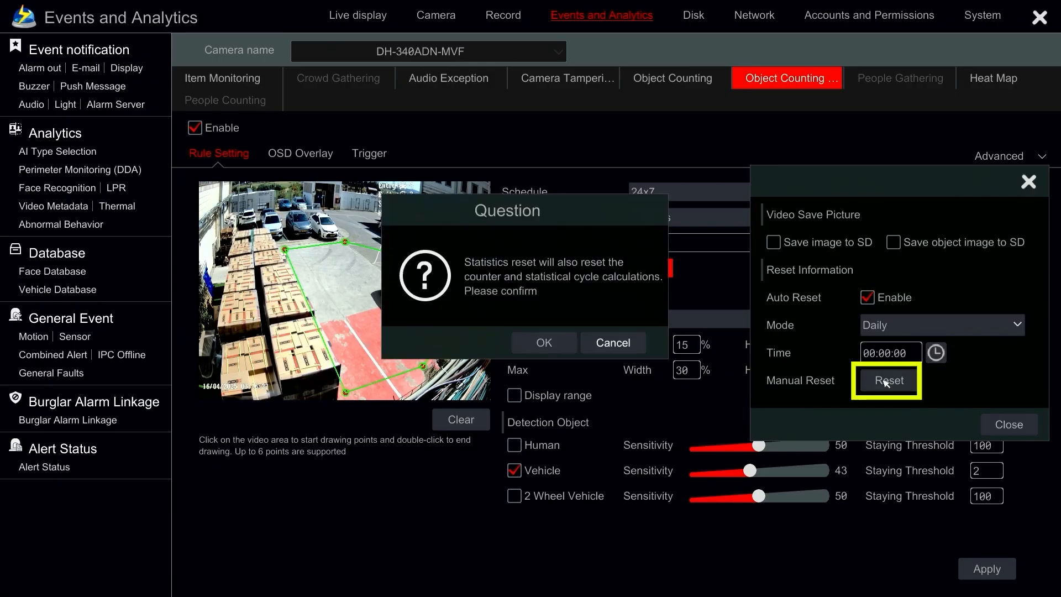
click(529, 343)
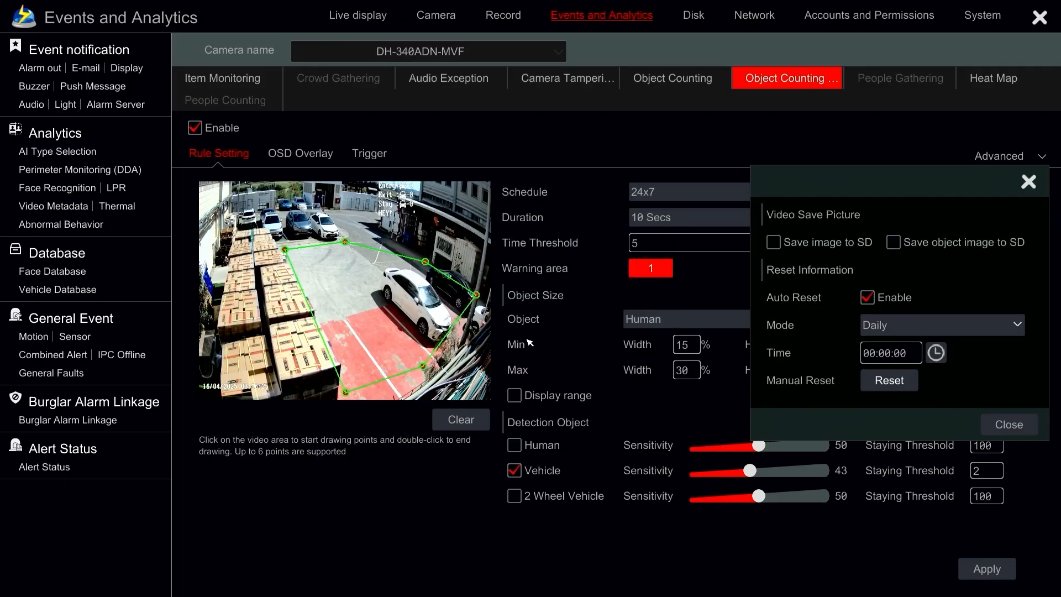
click(994, 429)
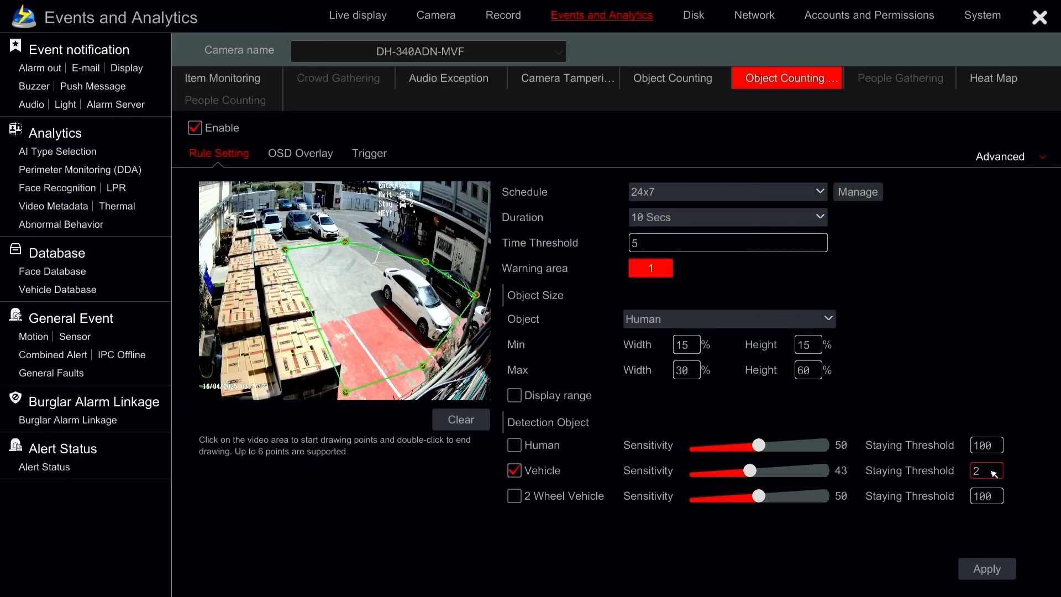
click(976, 569)
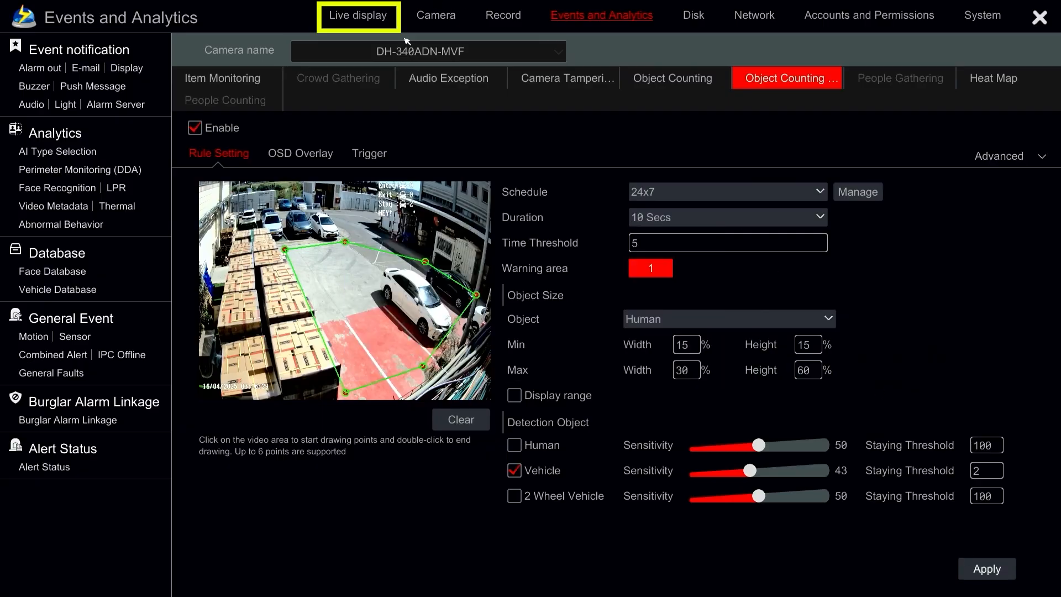
click(349, 22)
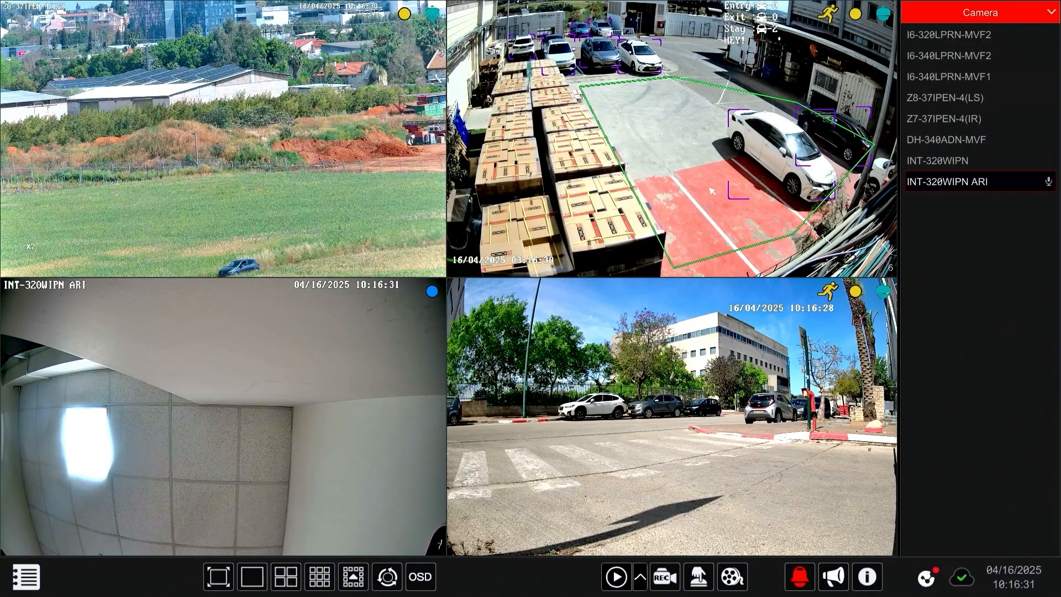